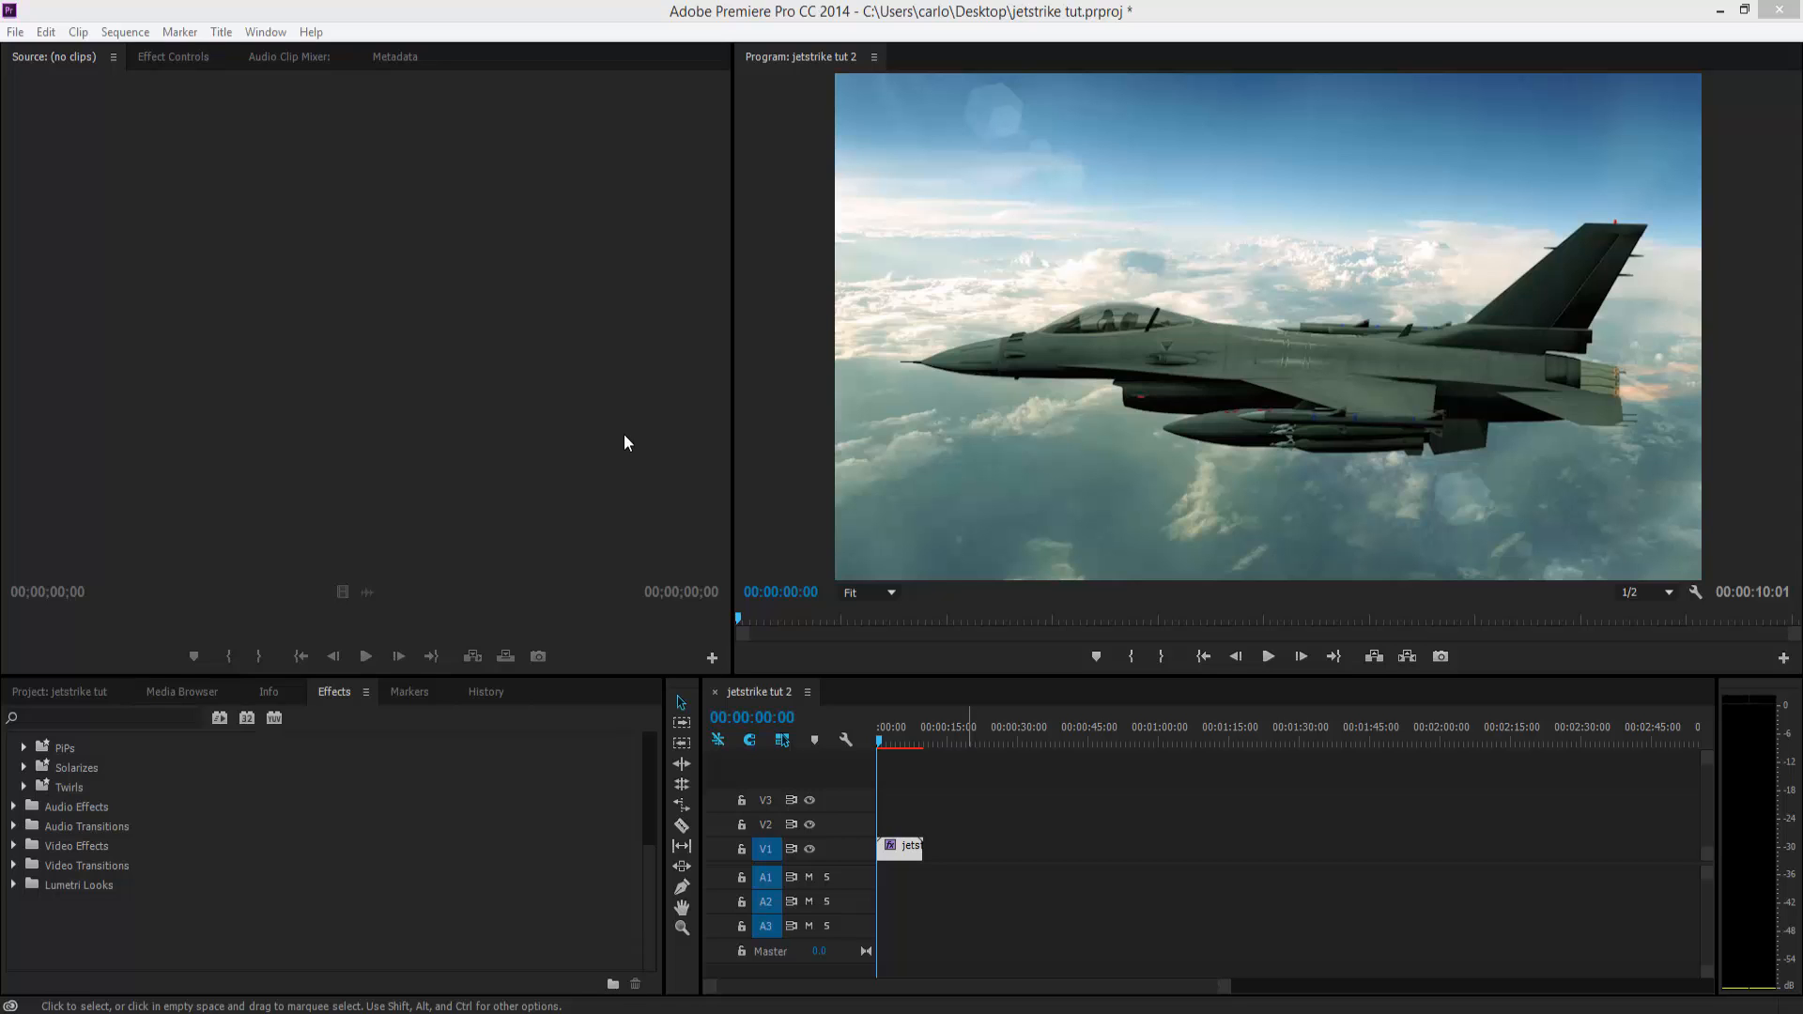
Step: Enlarge the program preview by resizing the panels around it
drag(737, 435, 598, 415)
drag(919, 683, 918, 695)
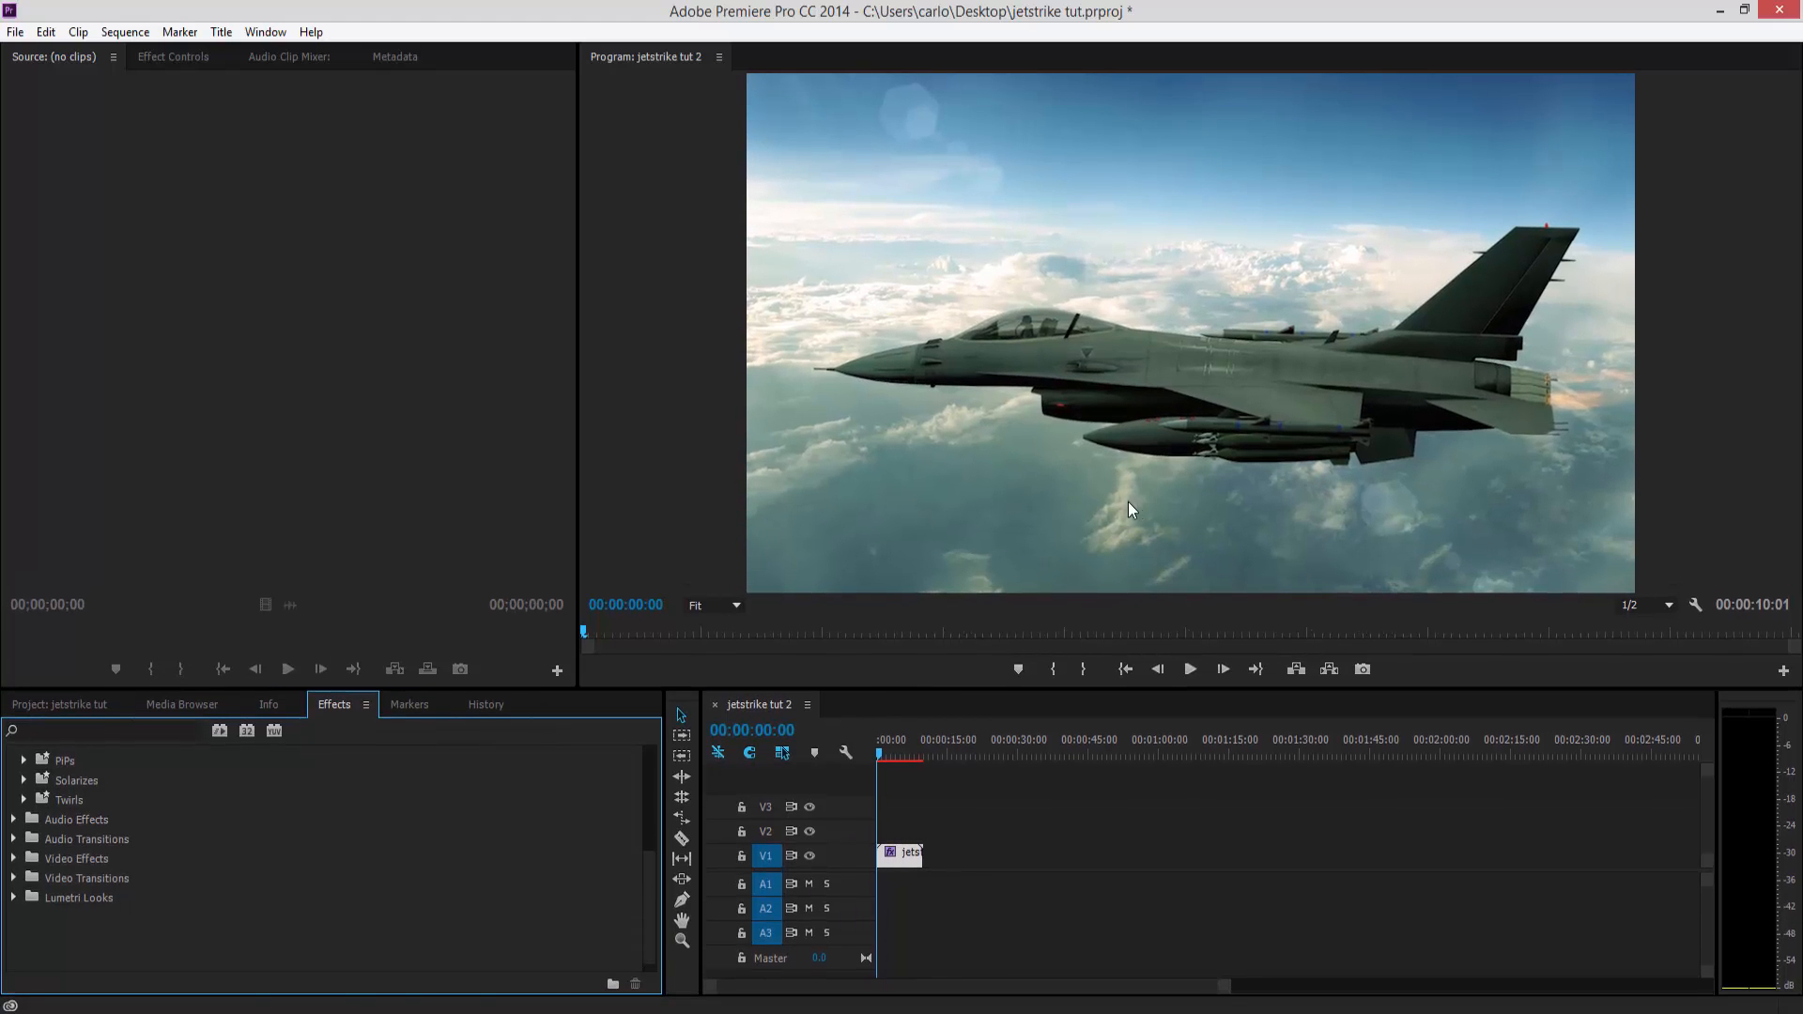
mouse_move(883, 759)
mouse_down()
mouse_move(906, 759)
mouse_move(880, 761)
mouse_up()
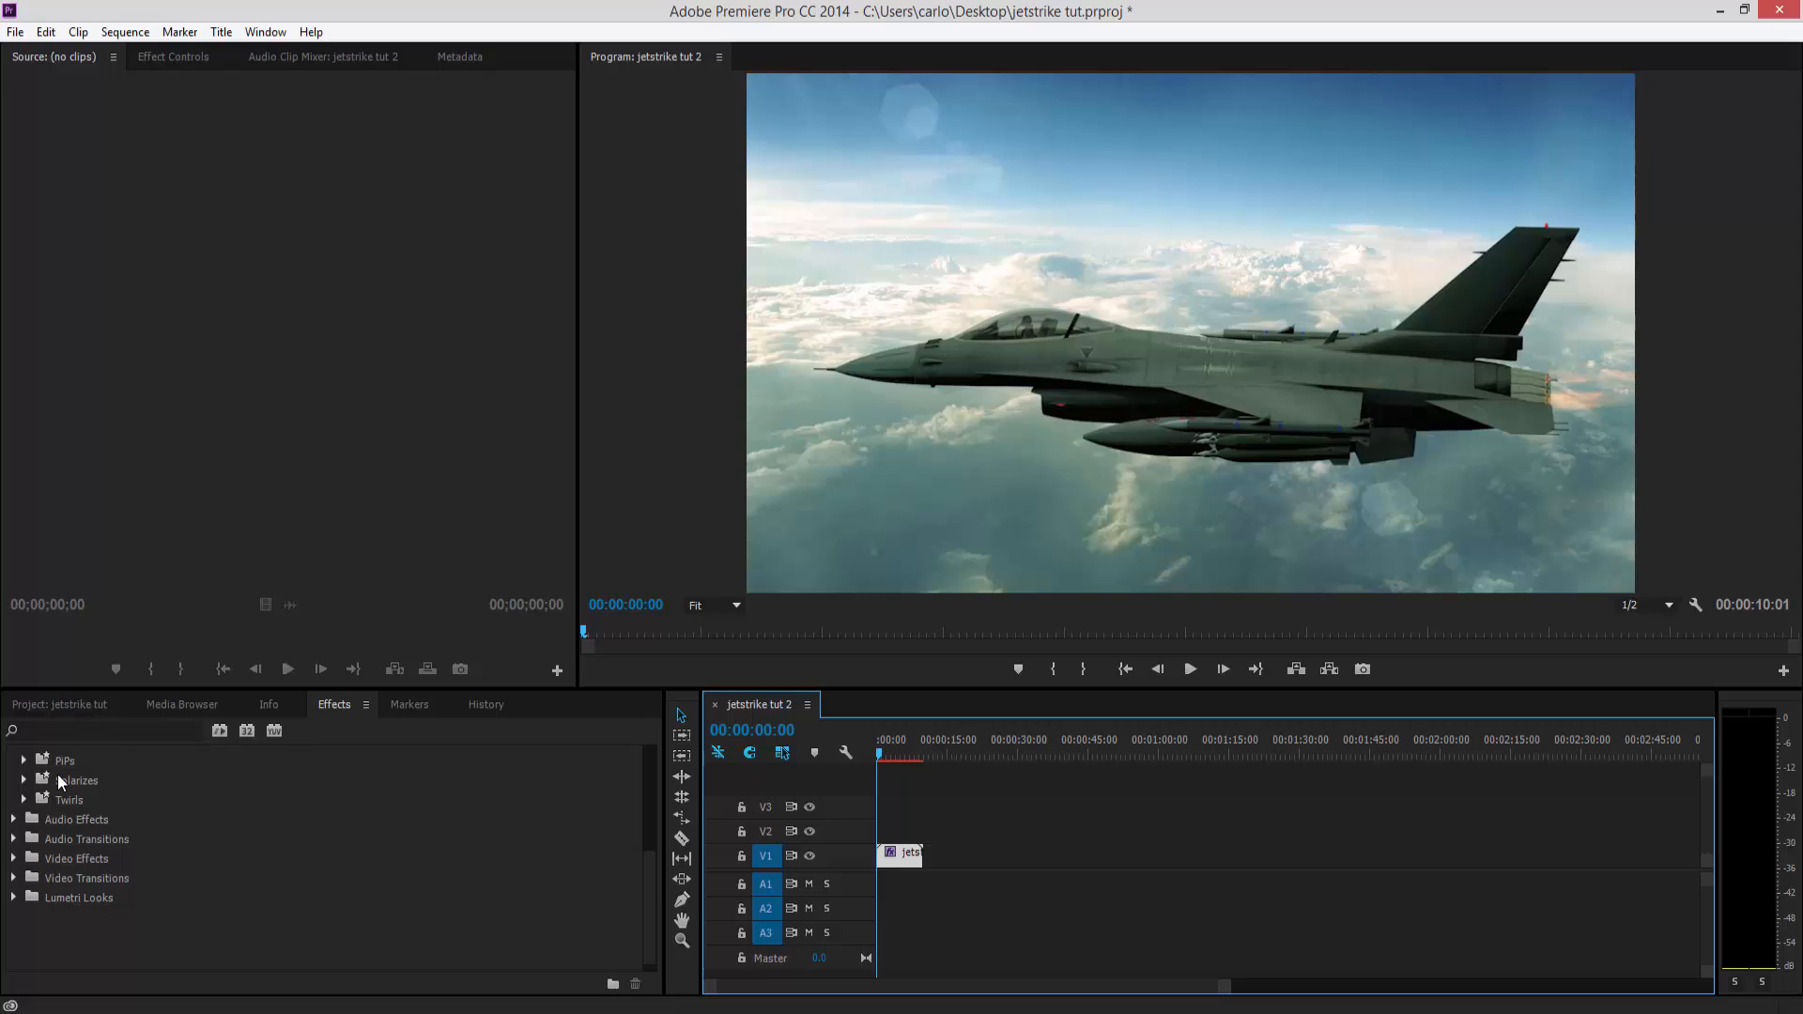
Step: Apply the Auto Contrast video effect to the jet clip, raise its Black Clip and set Blend With Original to about 23%
click(62, 705)
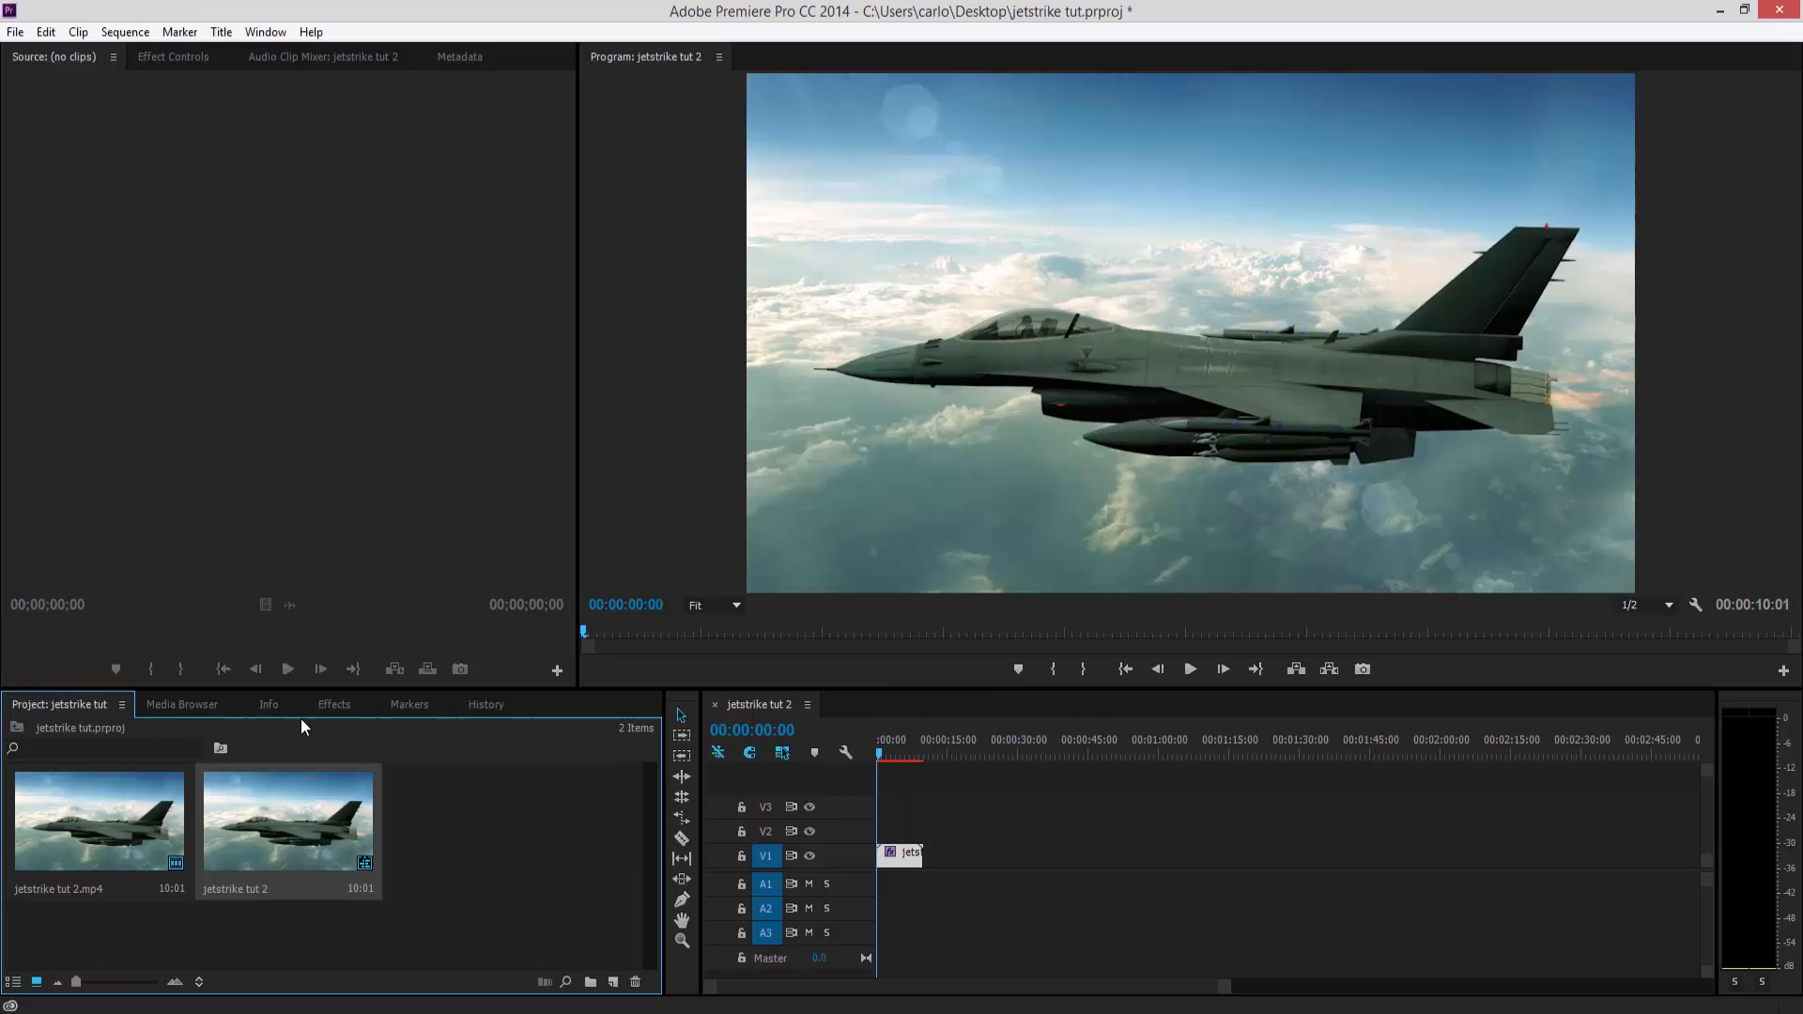
click(333, 706)
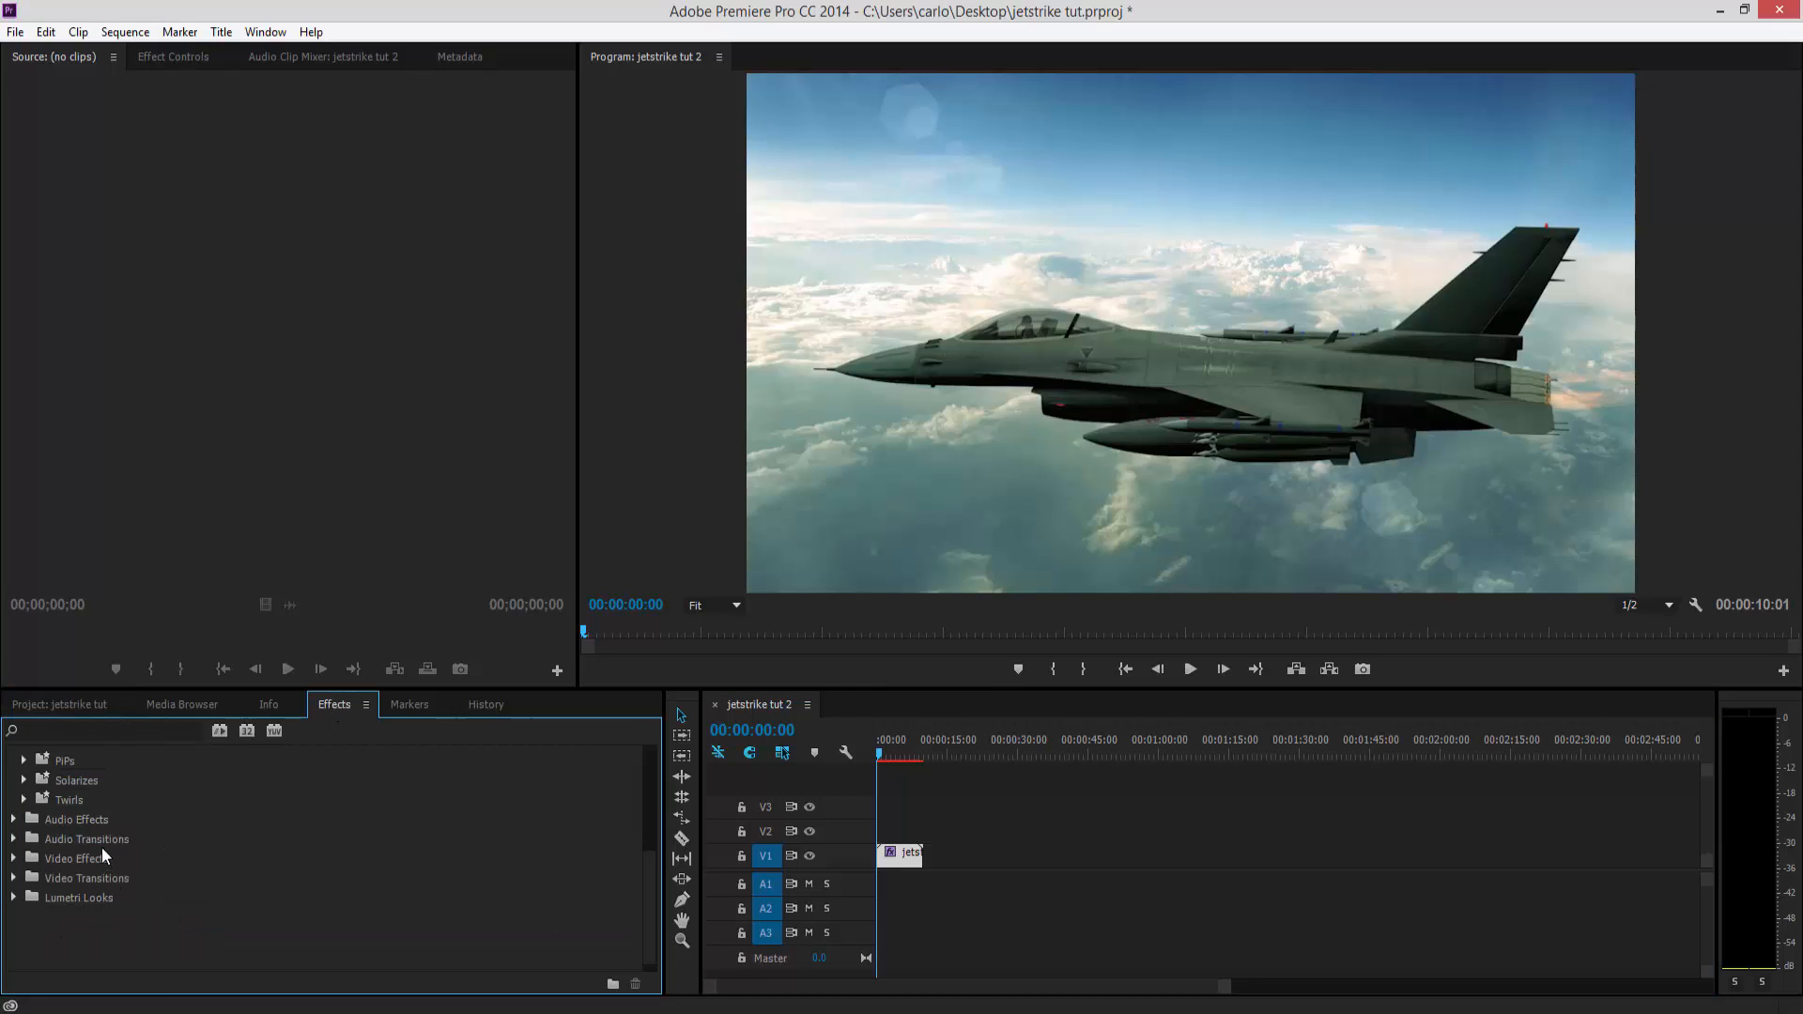
click(14, 858)
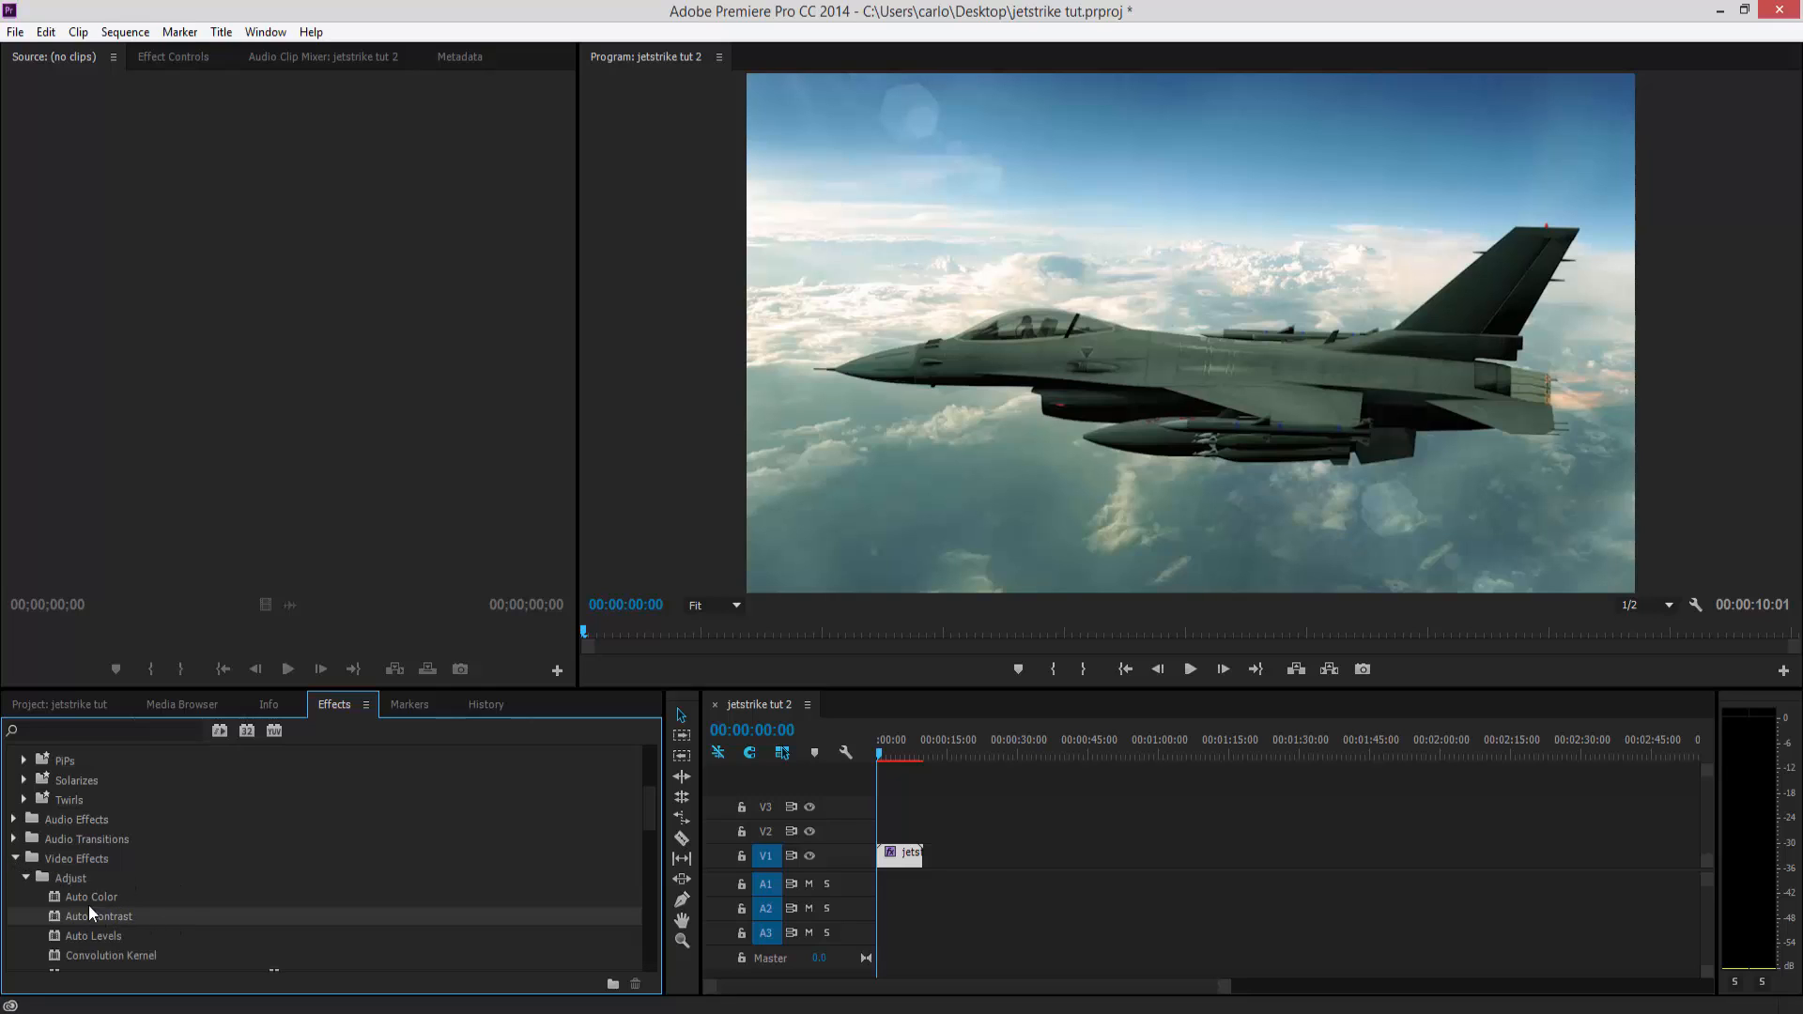
drag(80, 917, 902, 859)
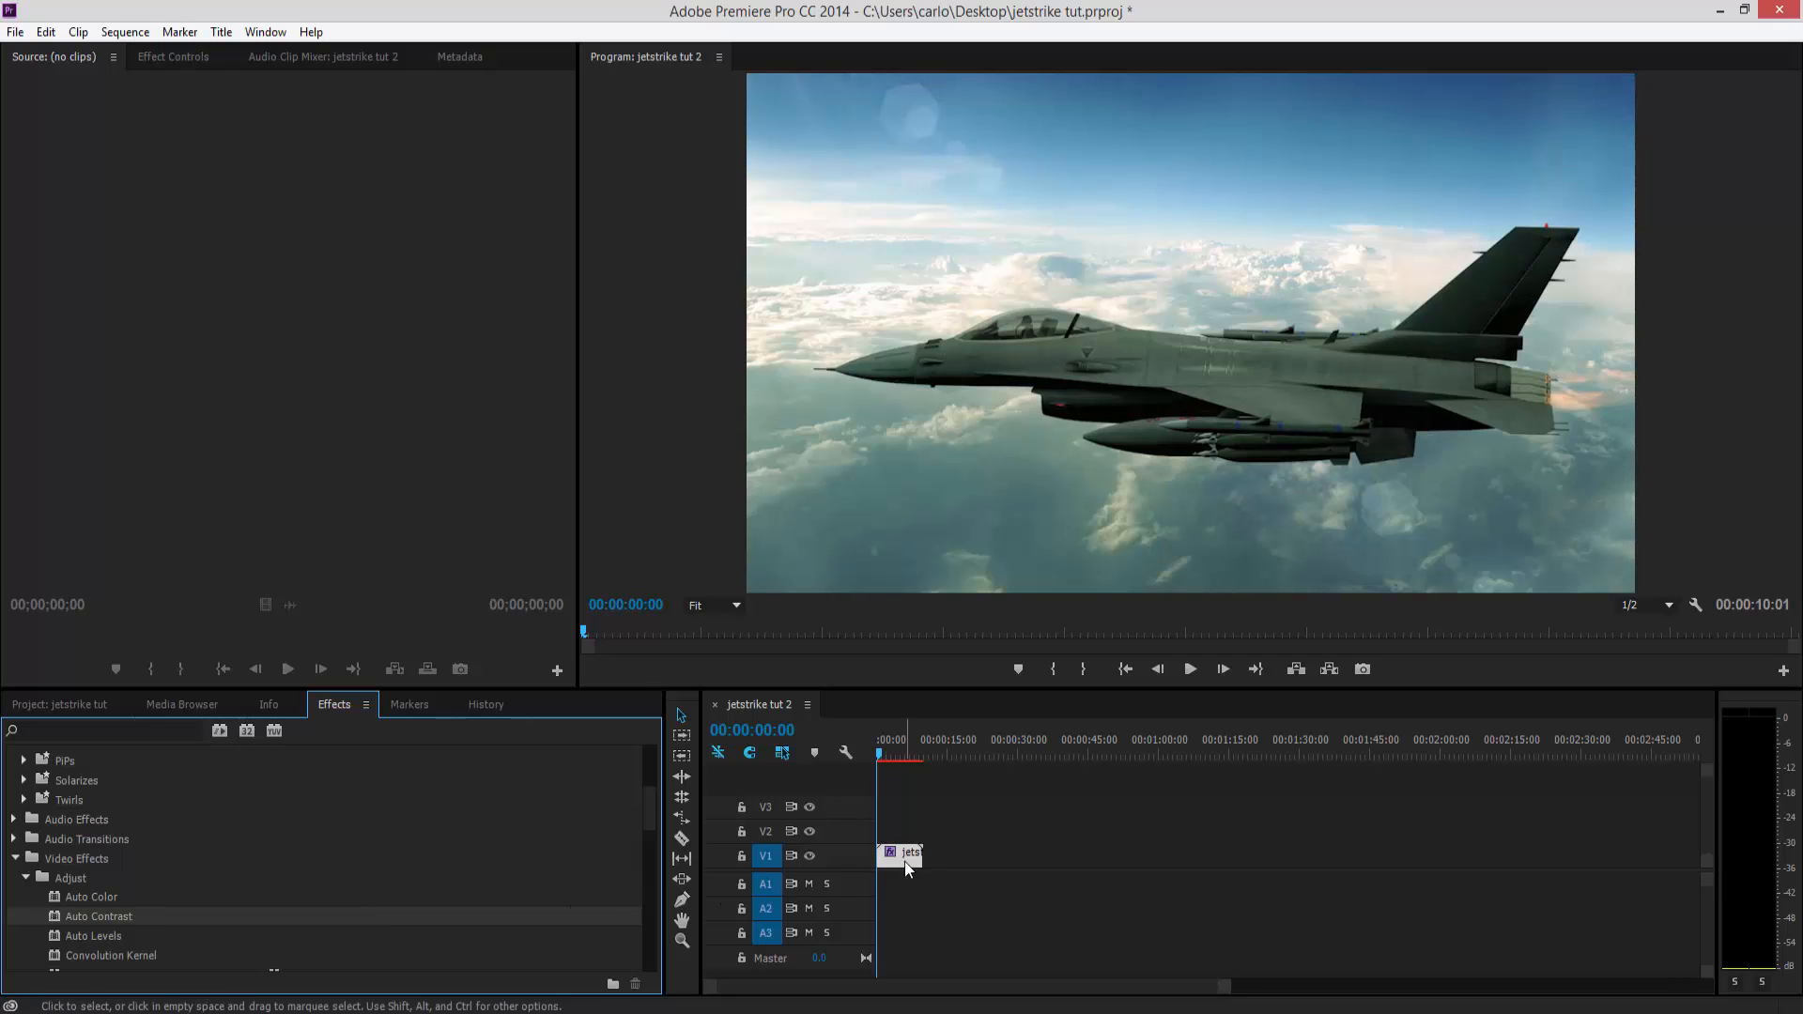
click(175, 58)
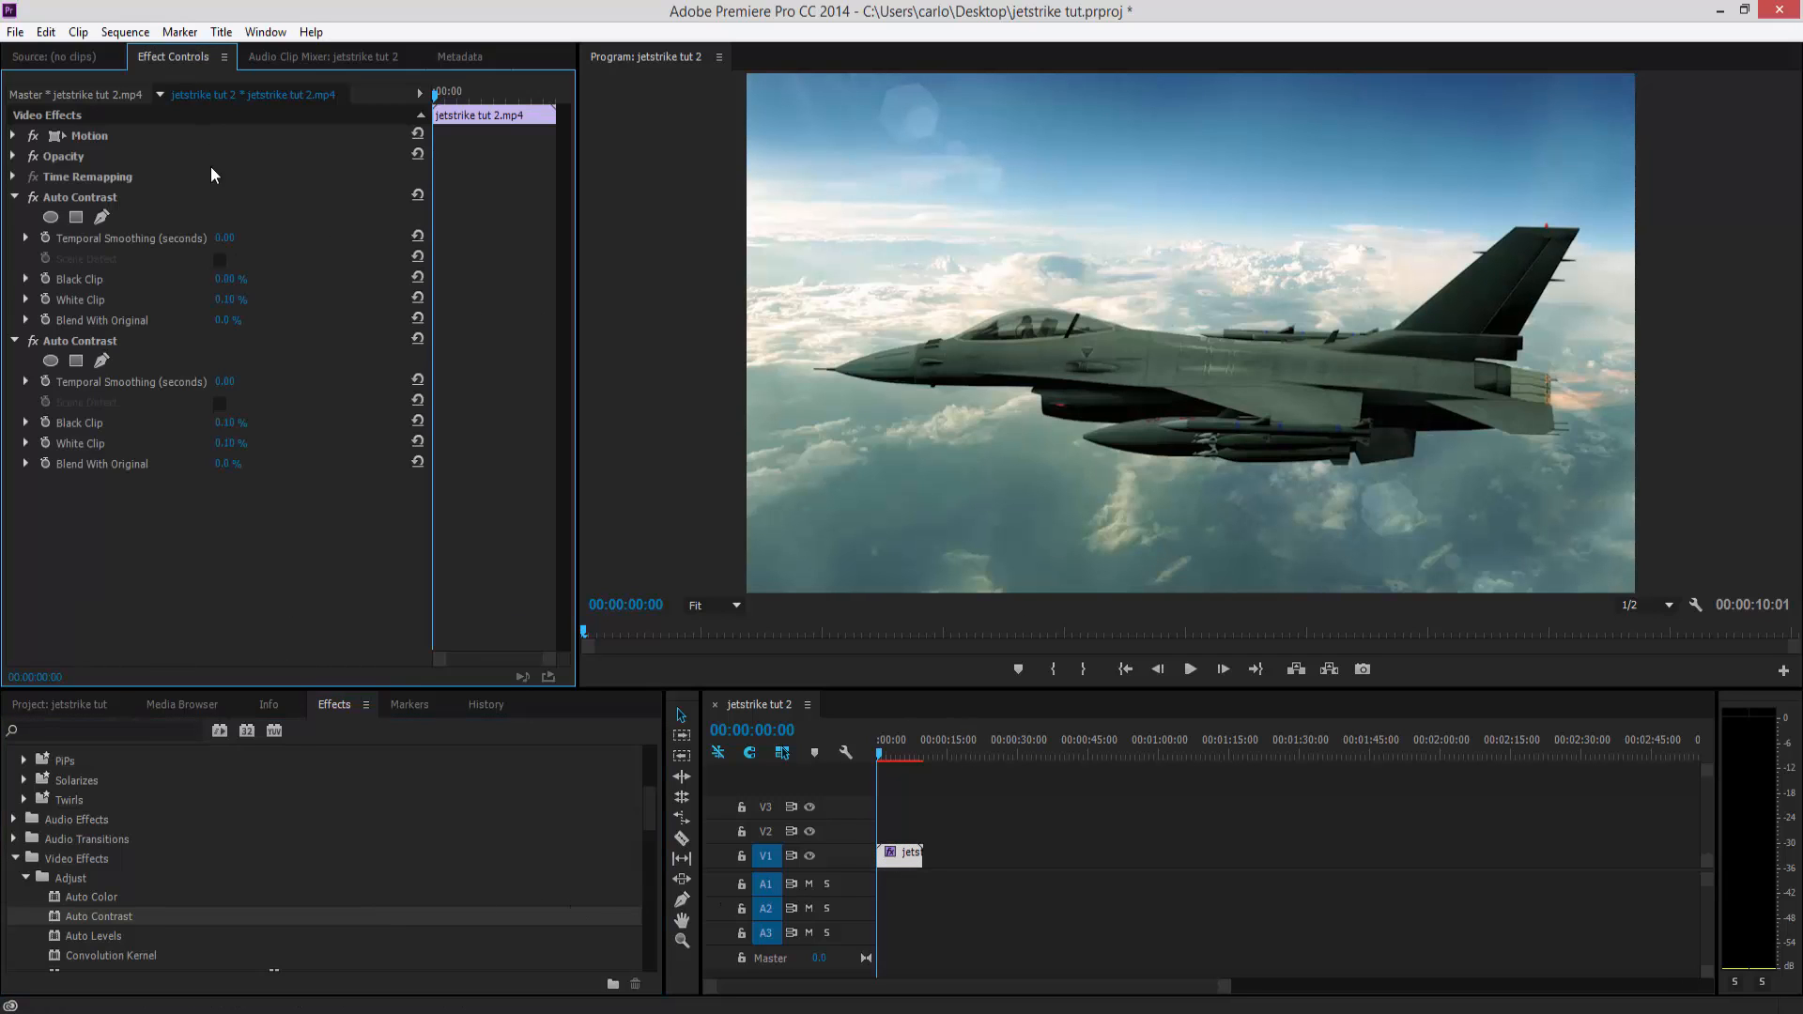
mouse_move(229, 429)
mouse_down()
mouse_move(297, 419)
mouse_move(233, 443)
mouse_move(259, 443)
mouse_move(195, 423)
mouse_up()
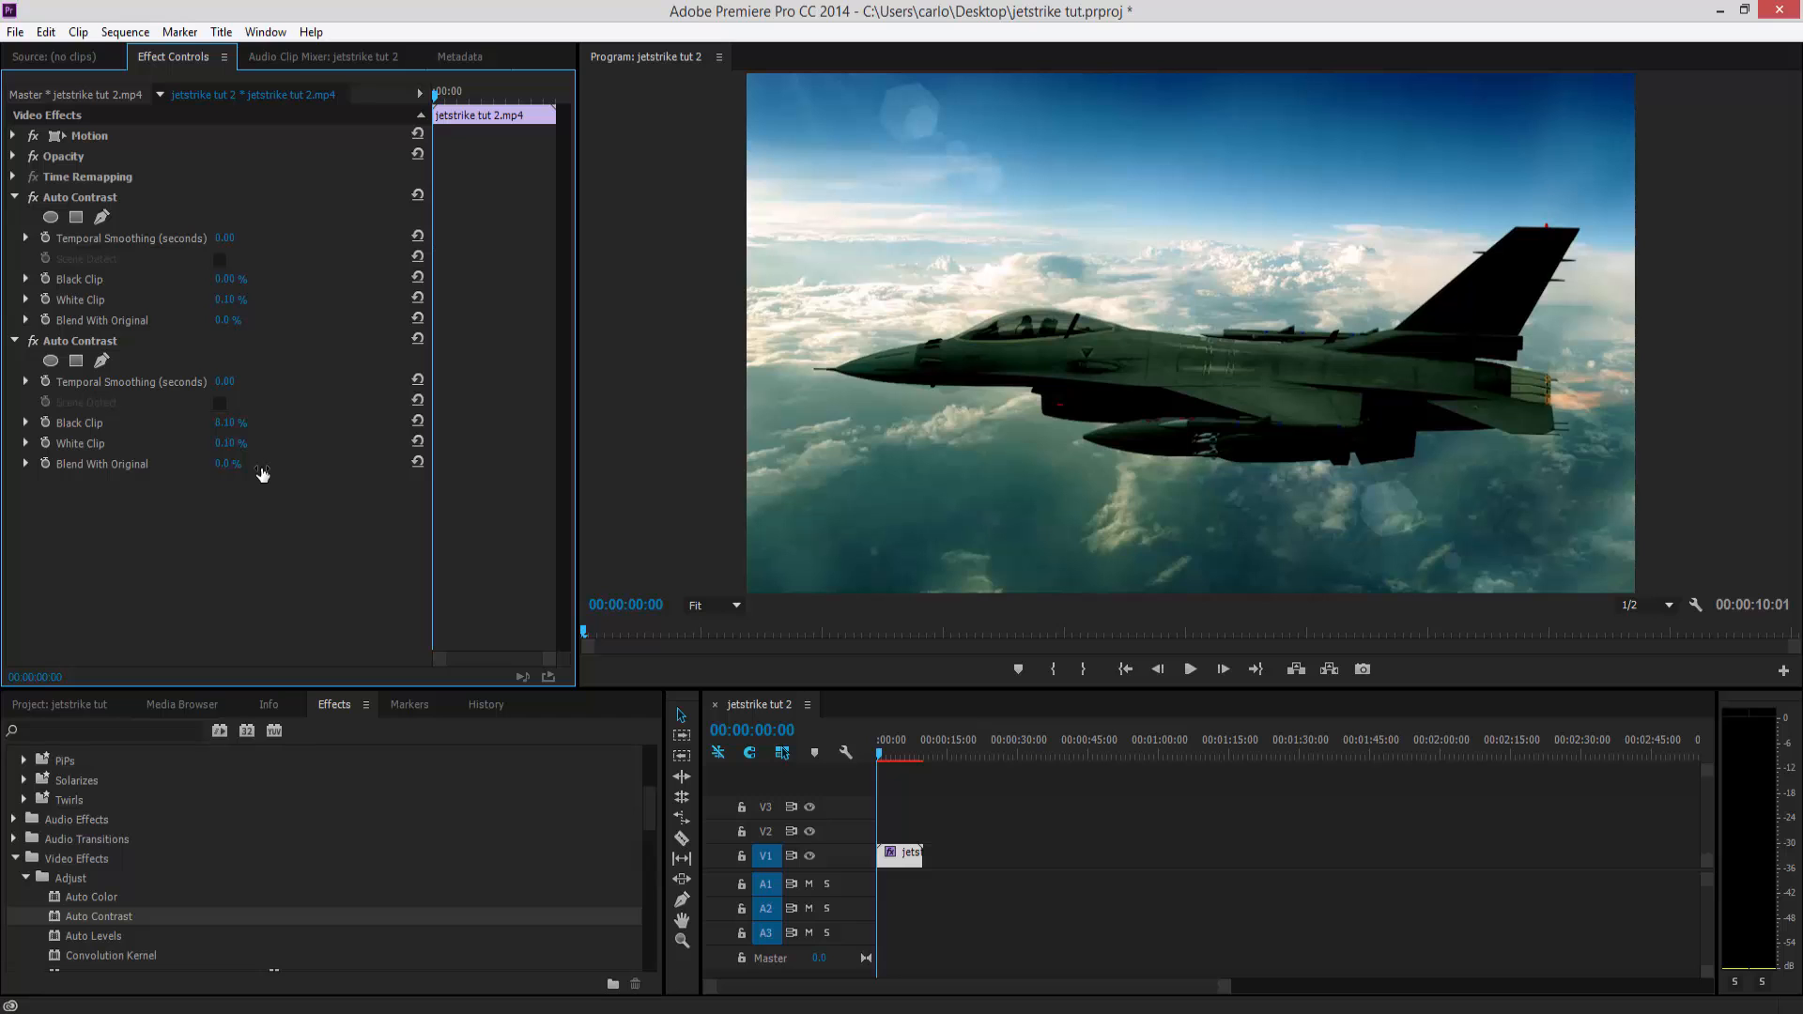
drag(225, 471, 243, 467)
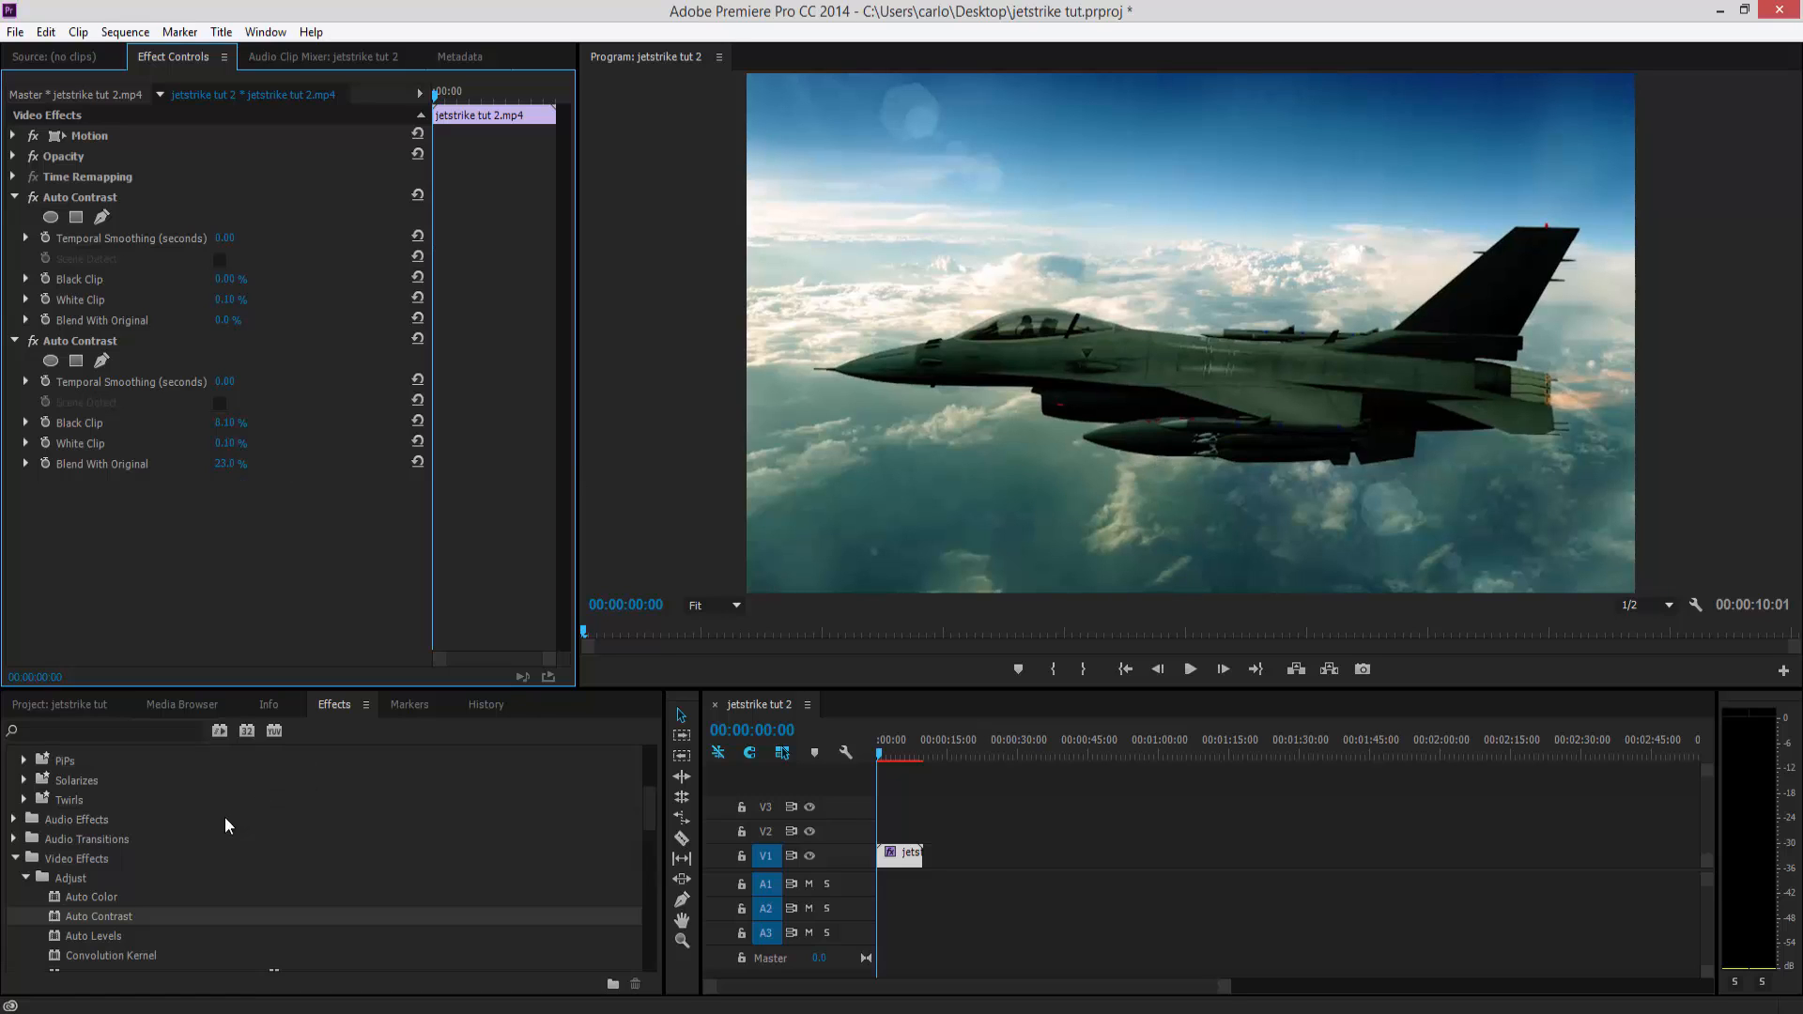
Step: Apply the Auto Color effect to the clip with Black Clip about 6.6%, White Clip about 5.2% and Blend With Original about 32%
drag(71, 898, 897, 857)
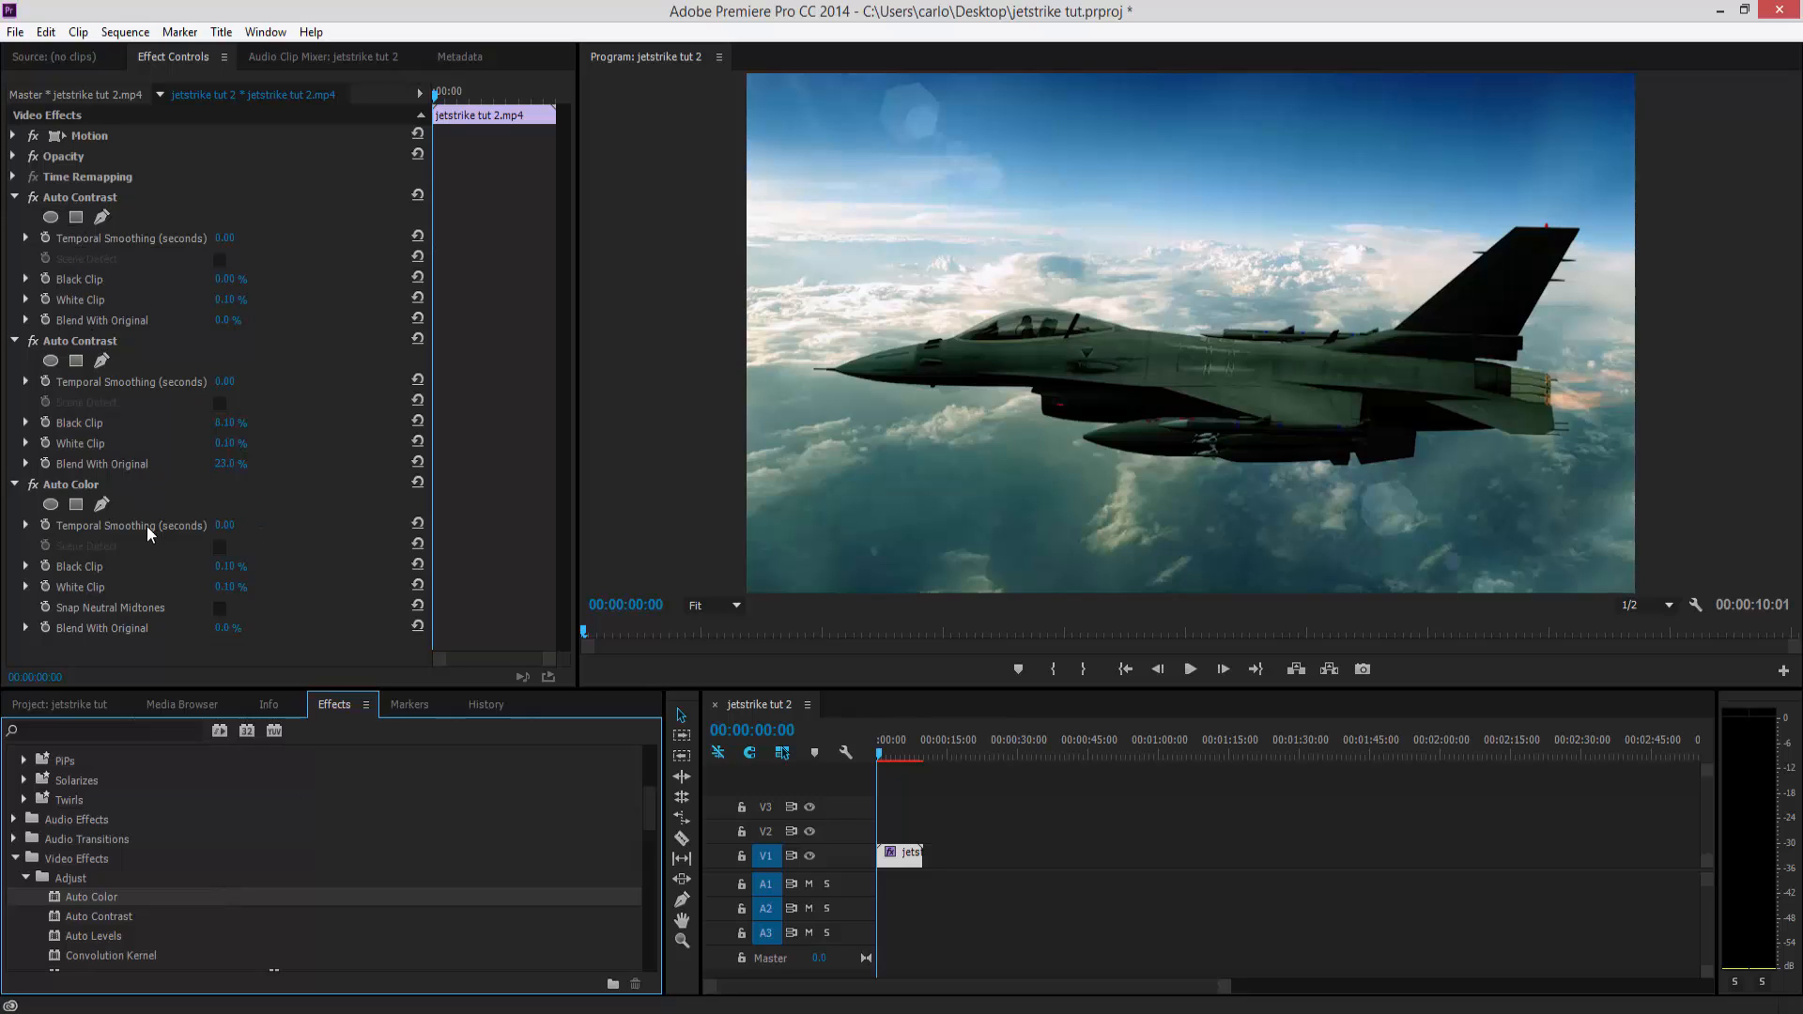
drag(225, 571, 293, 565)
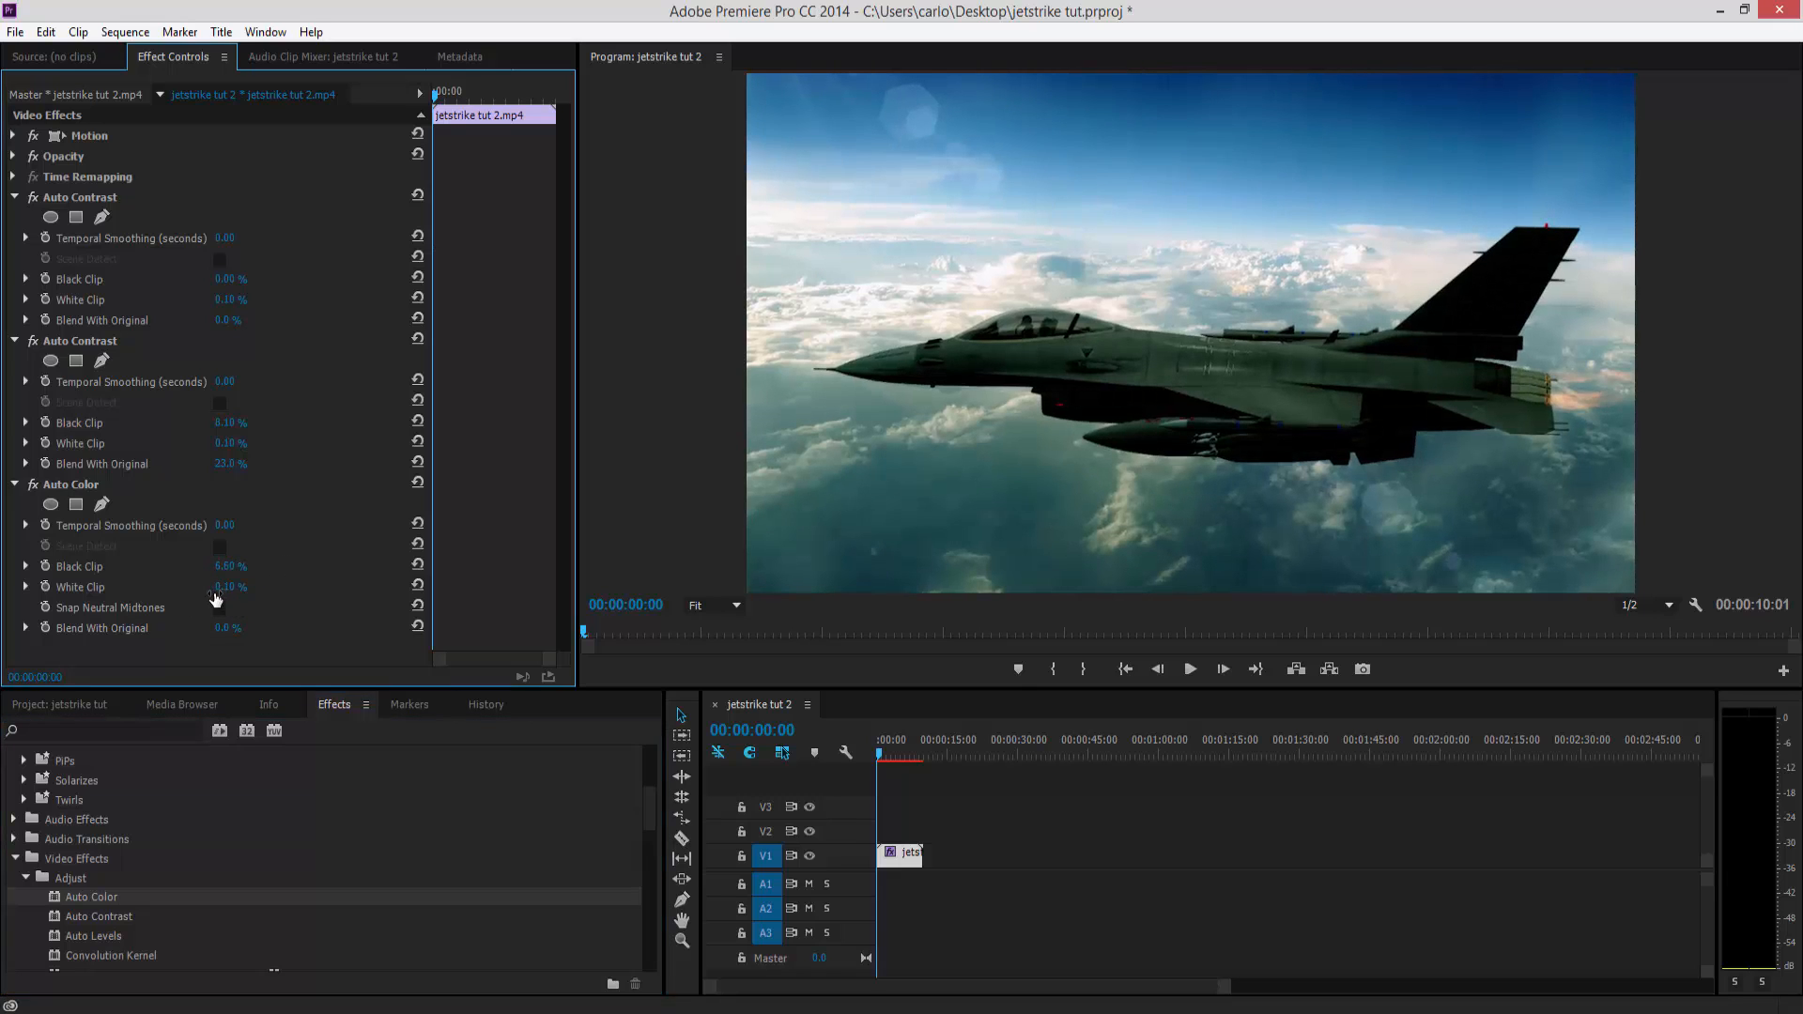
drag(229, 592, 258, 637)
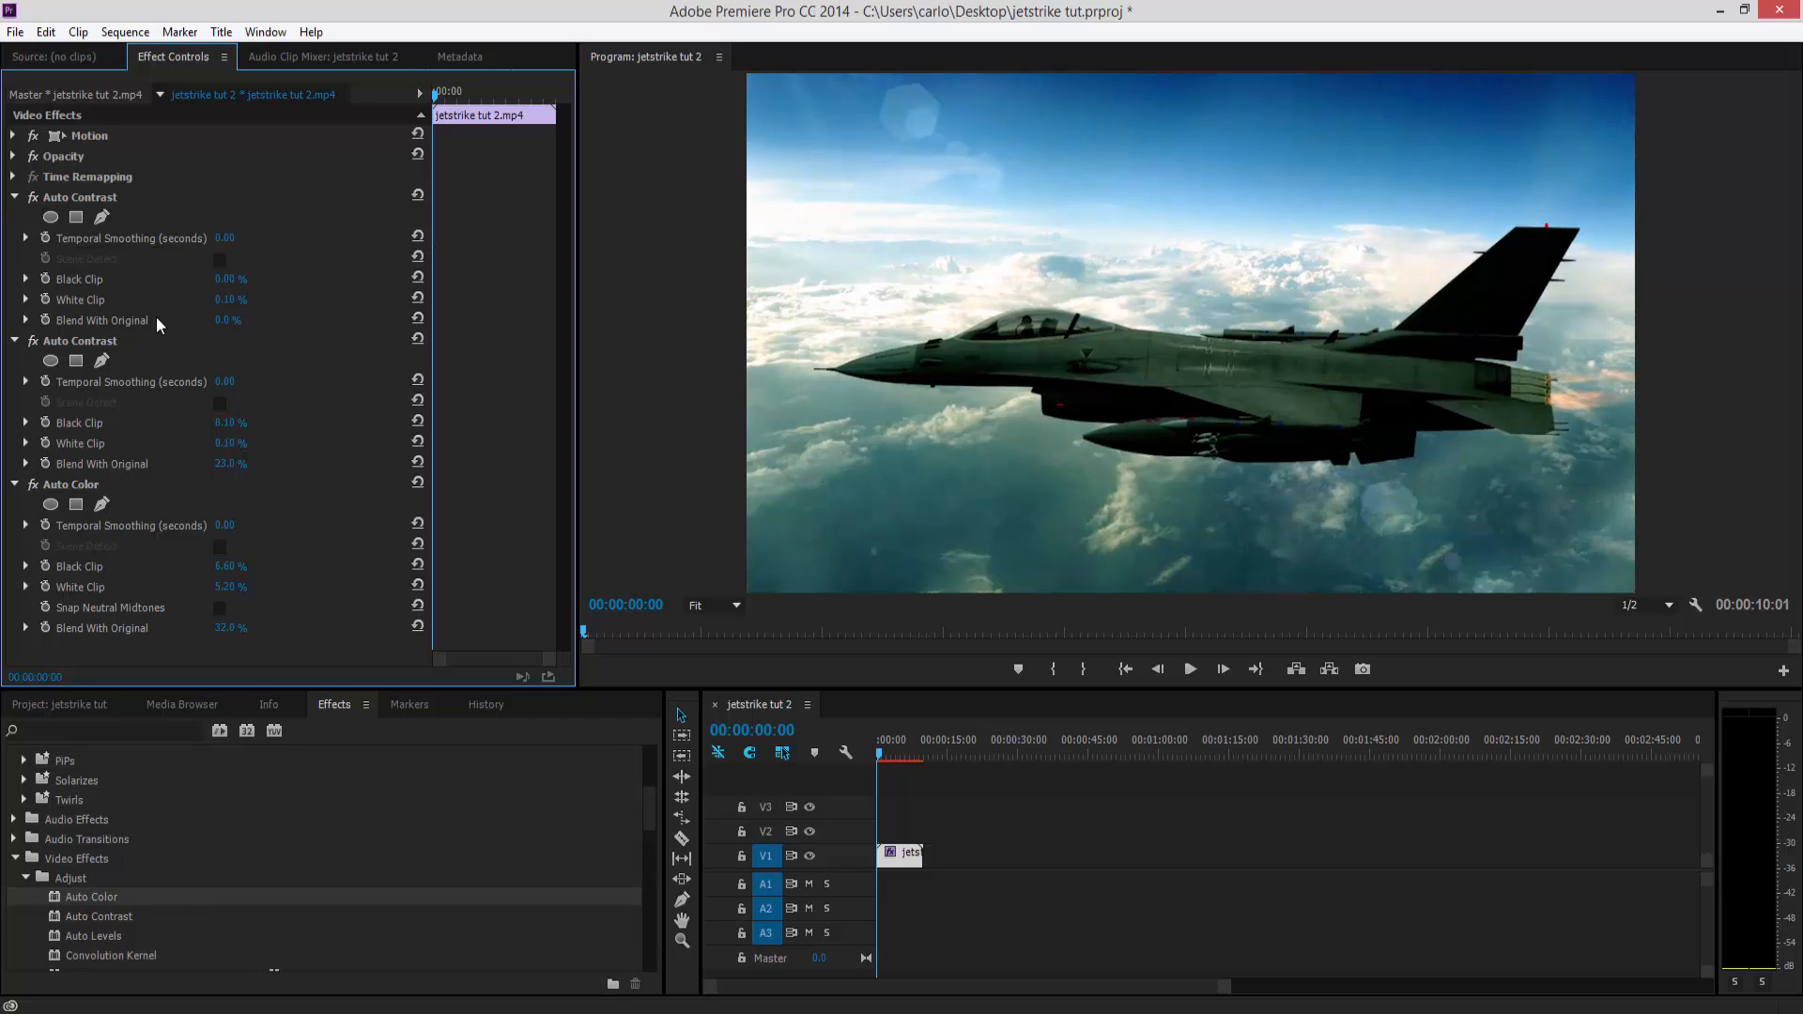
click(15, 858)
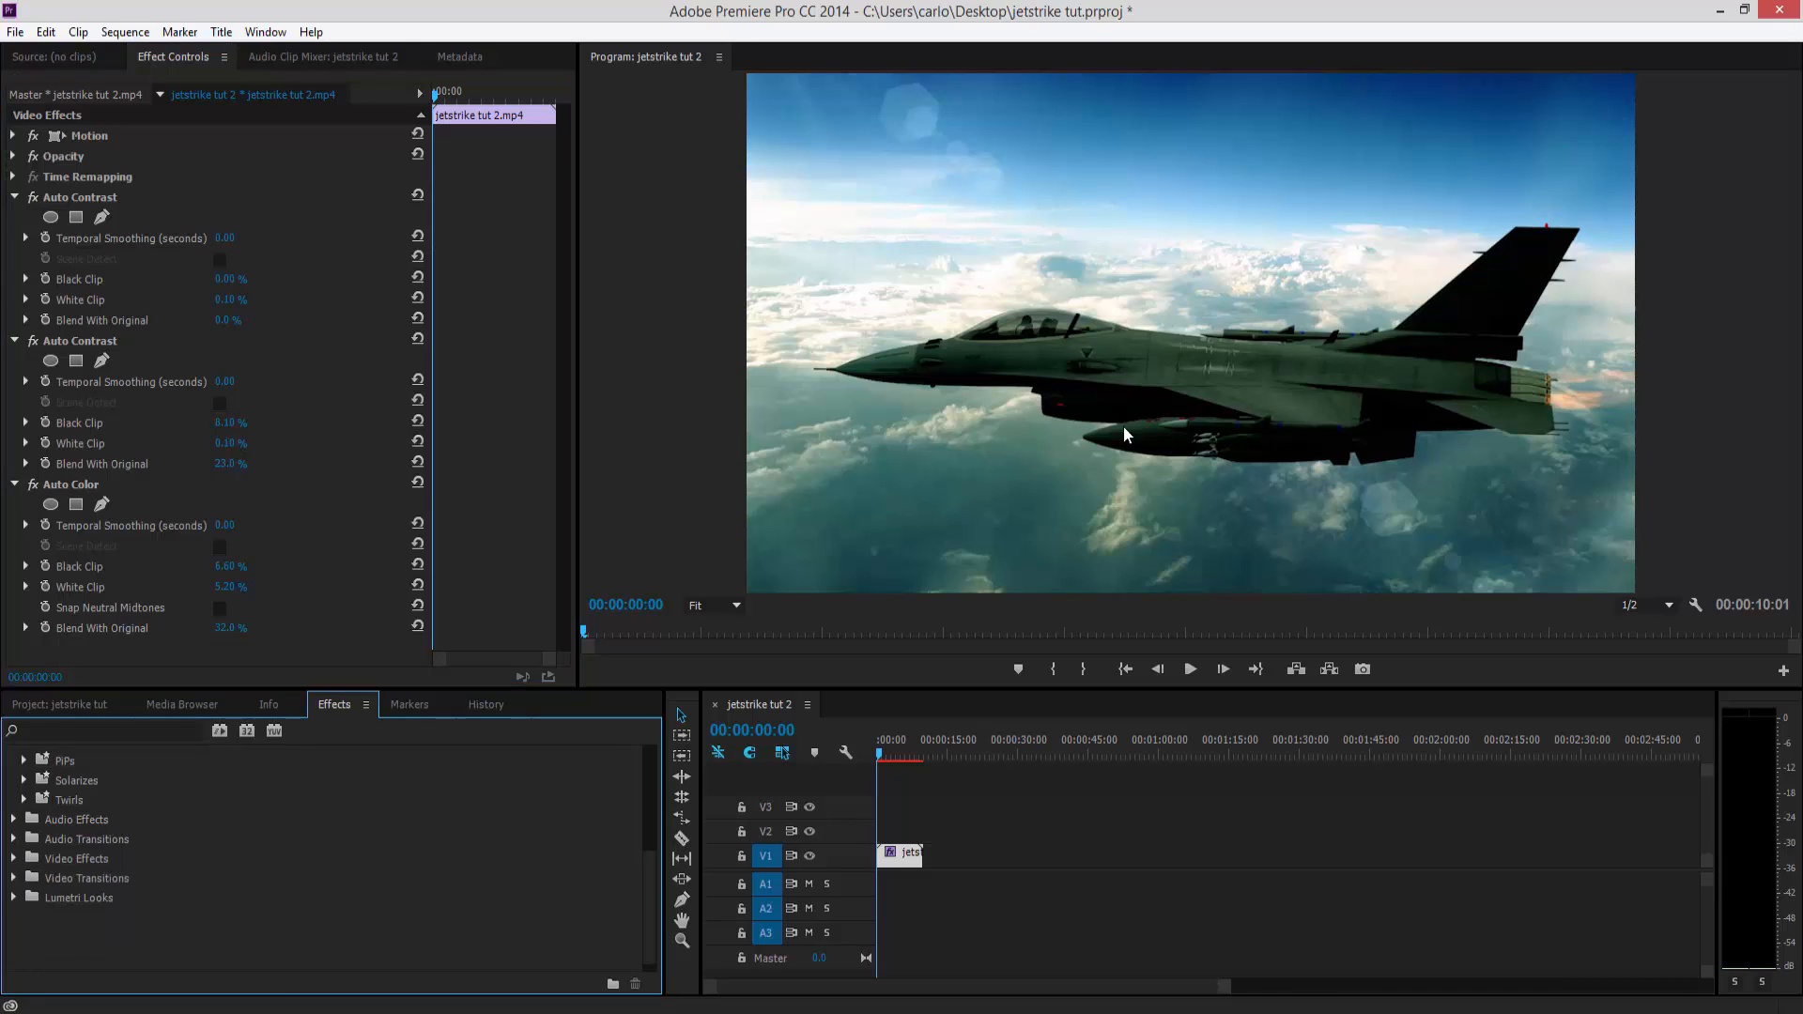
click(65, 706)
click(176, 704)
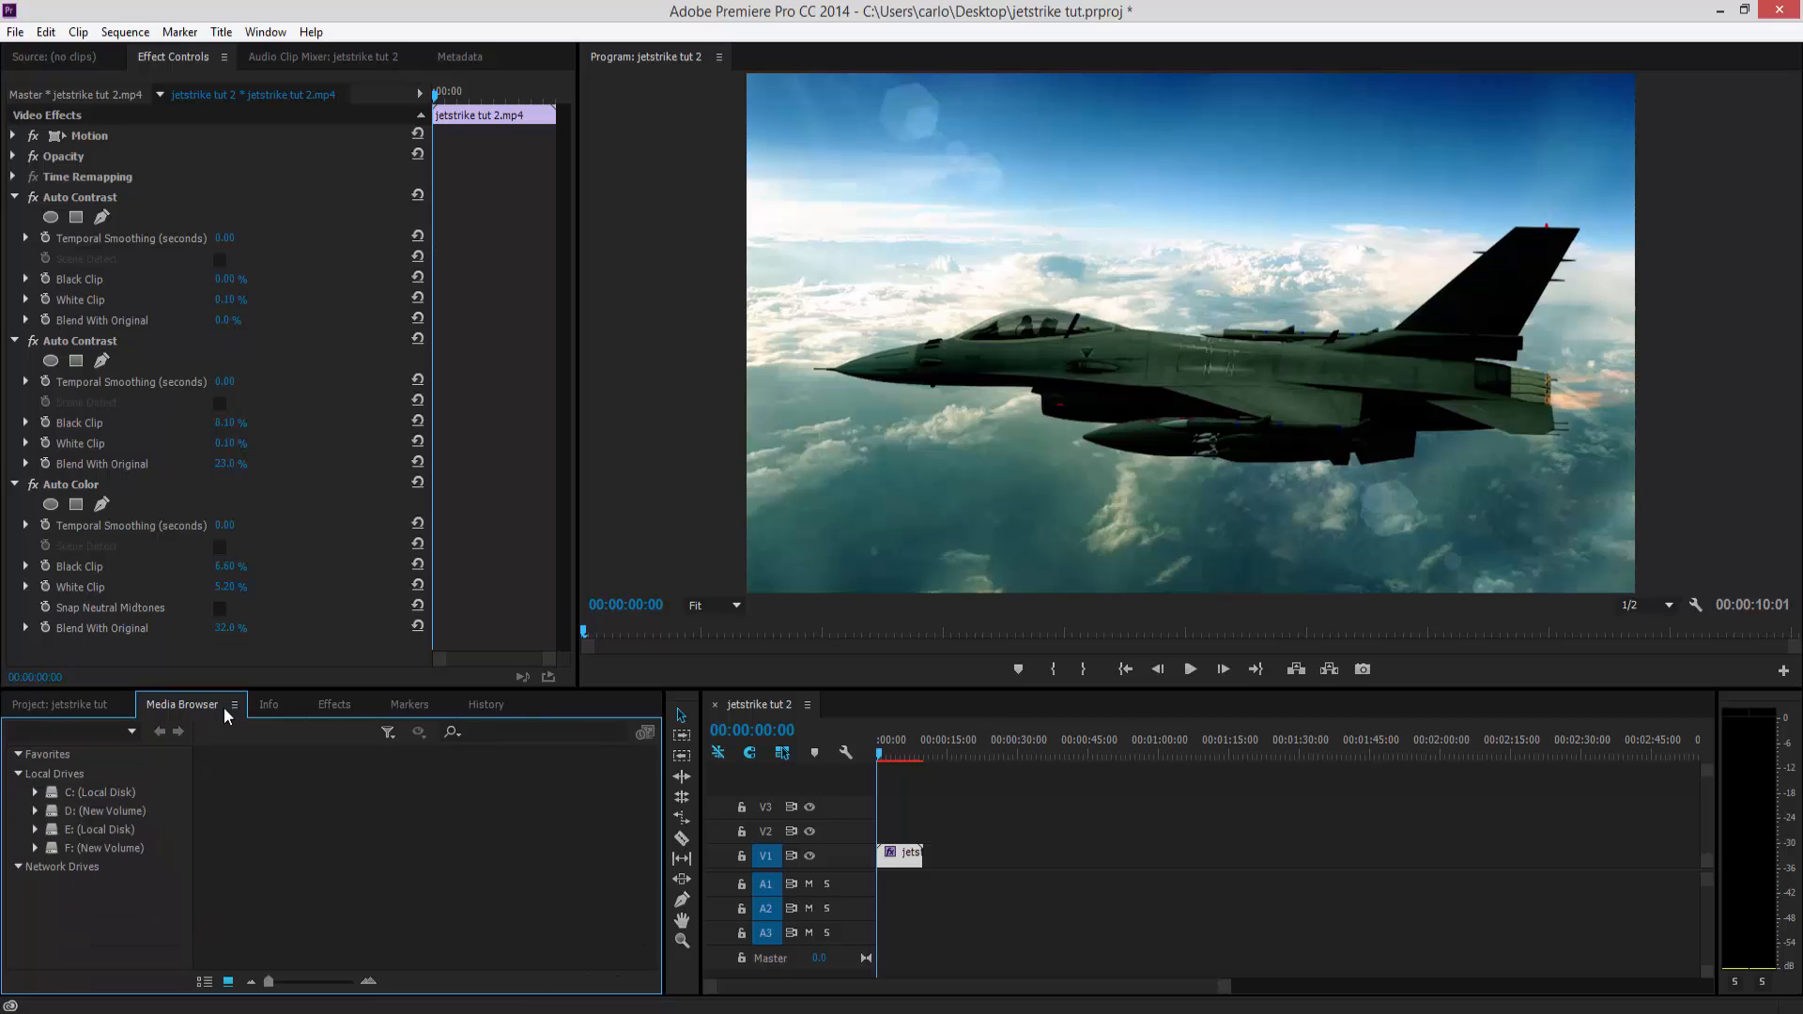
click(335, 704)
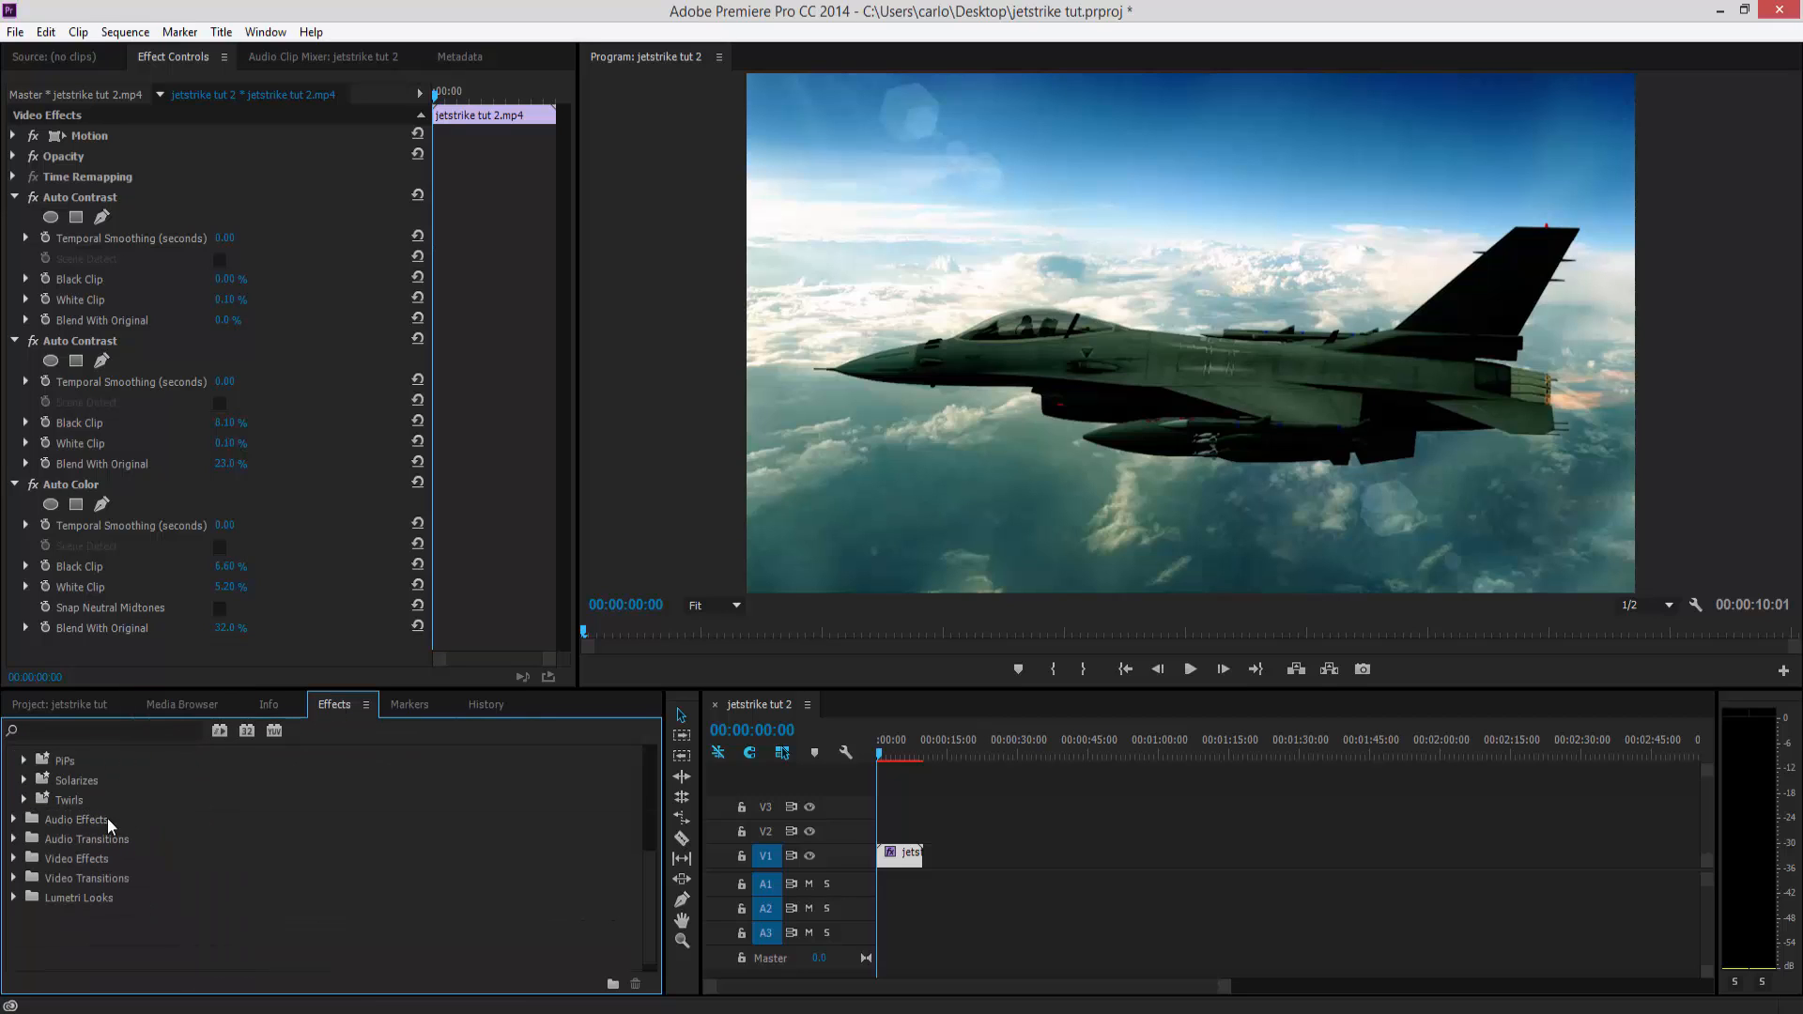
click(16, 858)
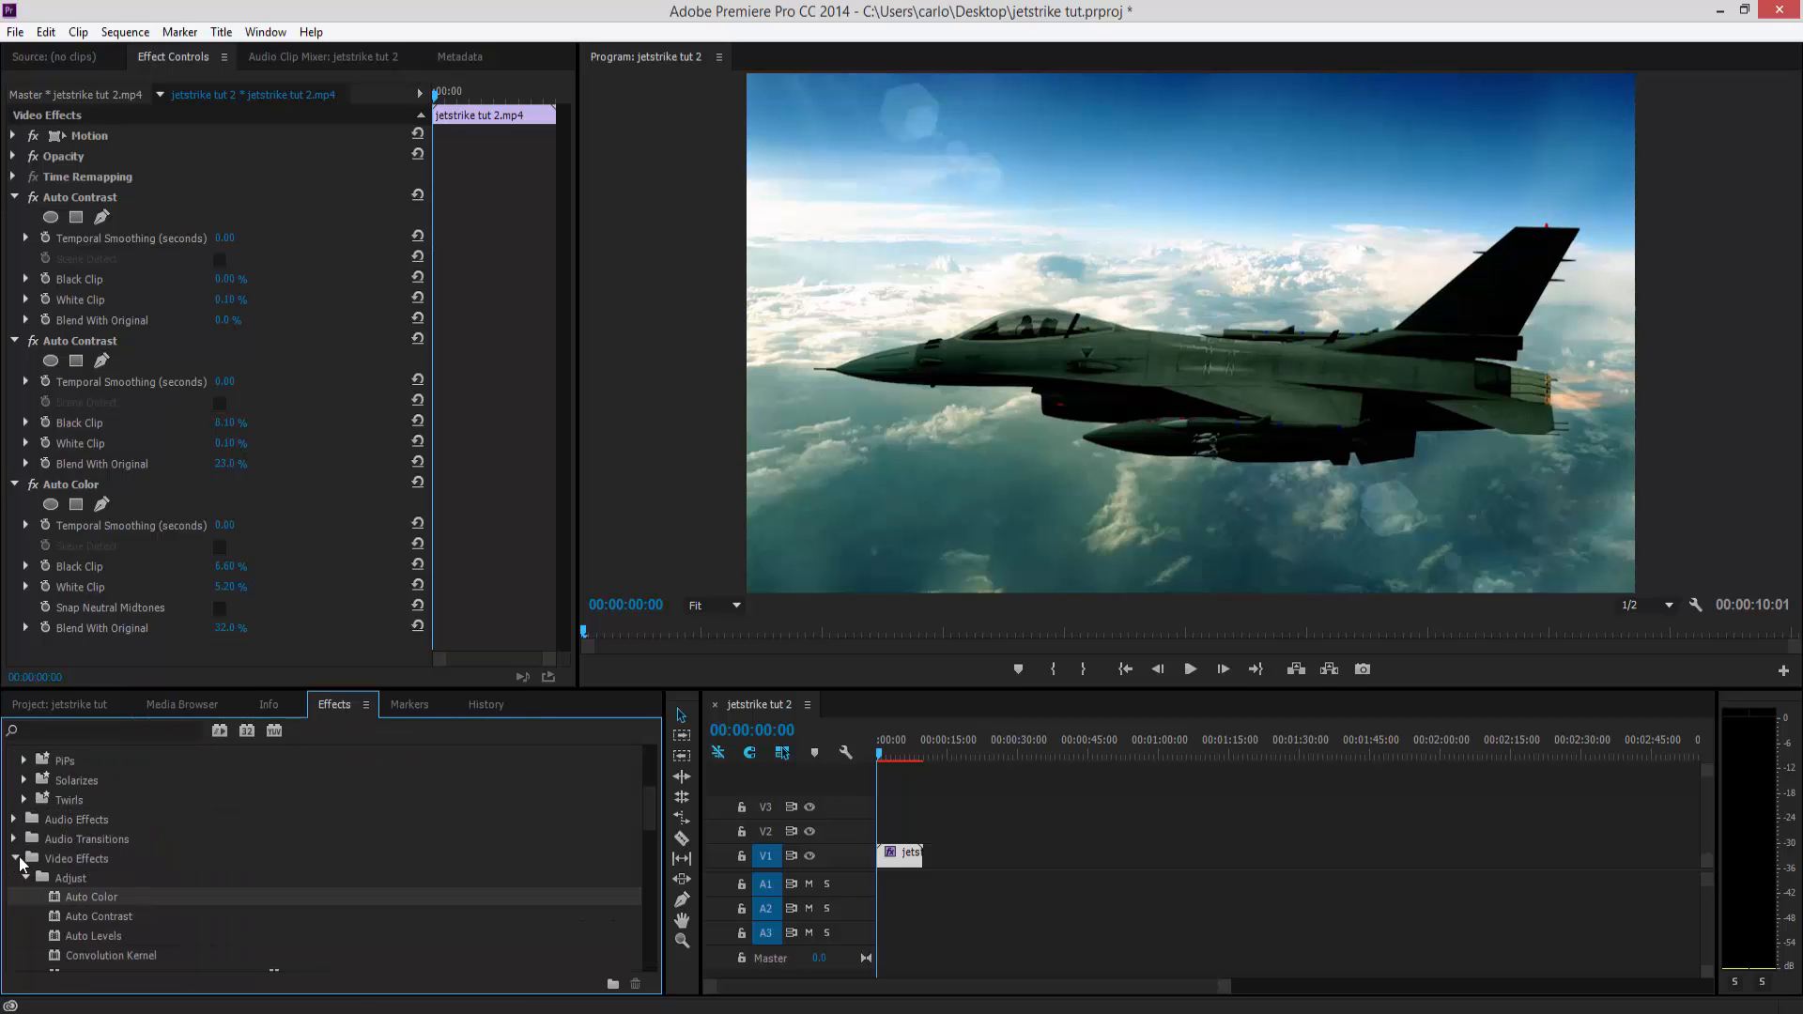
Step: Apply the Auto Levels effect to the clip with Black Clip 5%, White Clip 0.90% and Blend With Original 14%
click(111, 938)
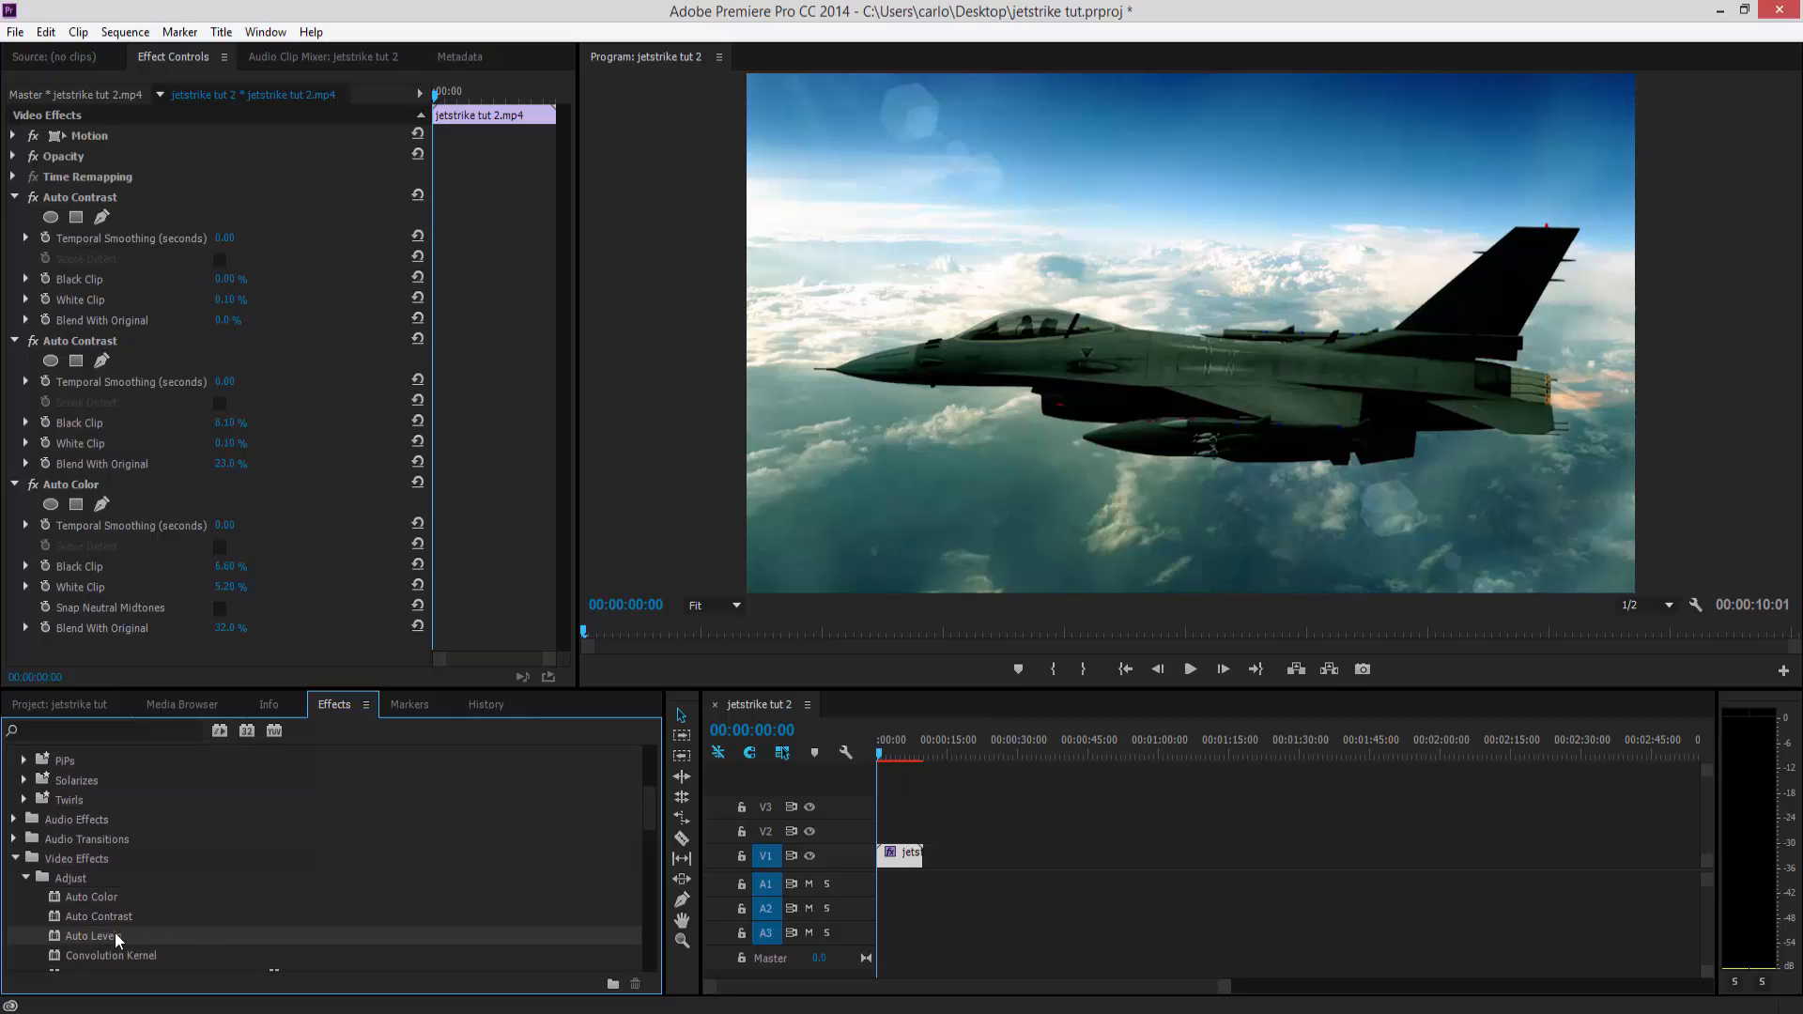
drag(115, 932, 899, 853)
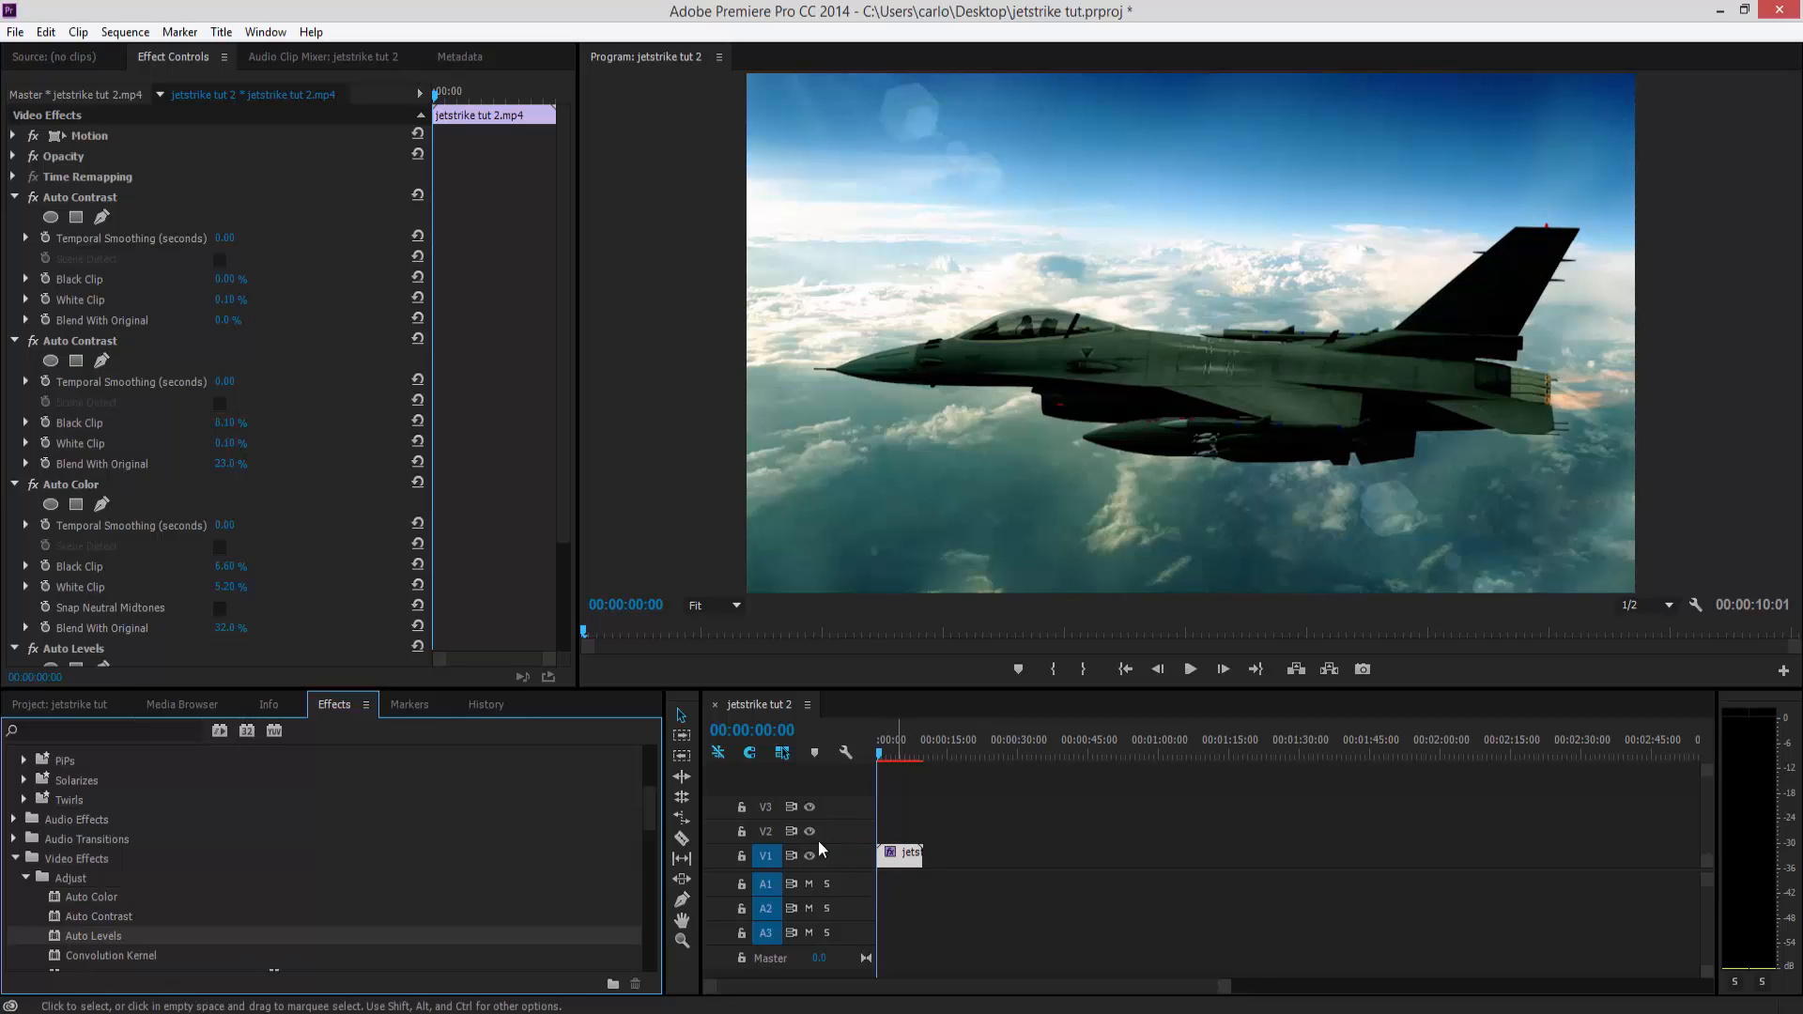
drag(567, 497, 558, 627)
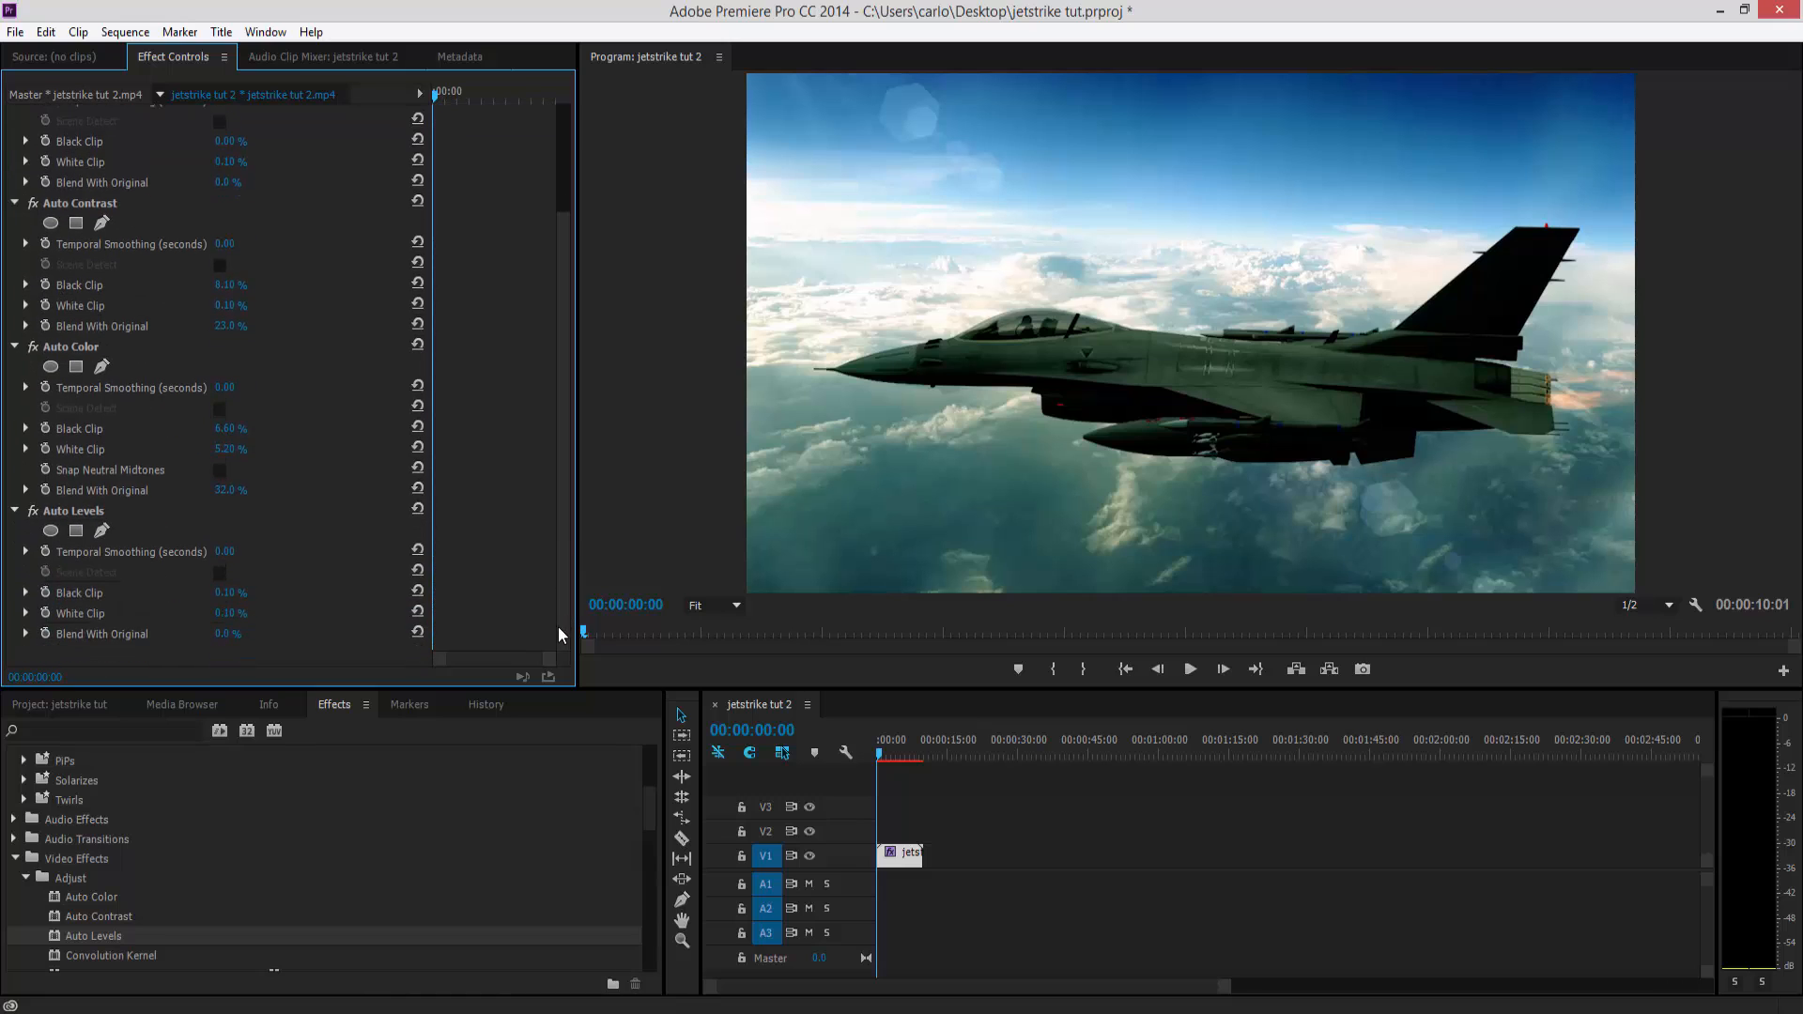
drag(219, 603, 244, 655)
mouse_move(883, 752)
mouse_down()
mouse_move(933, 765)
mouse_move(877, 757)
mouse_up()
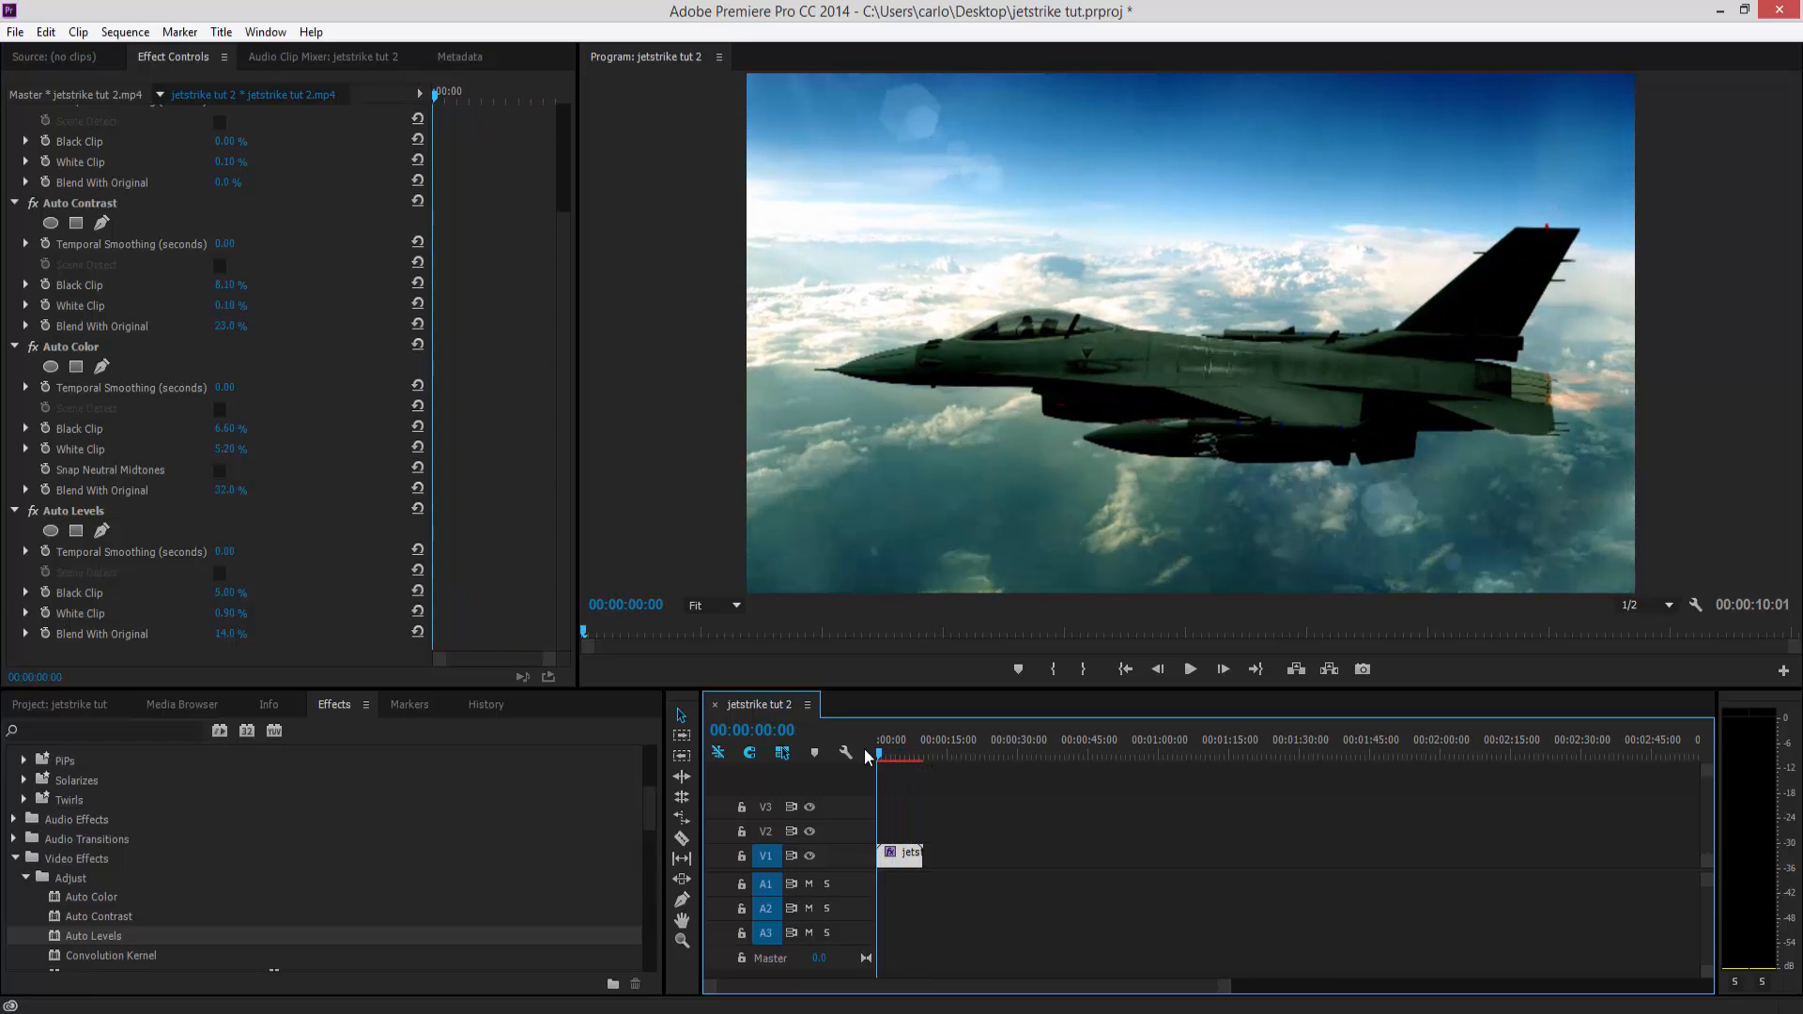
Step: Find the Crop video effect and apply it to the jet clip
click(62, 727)
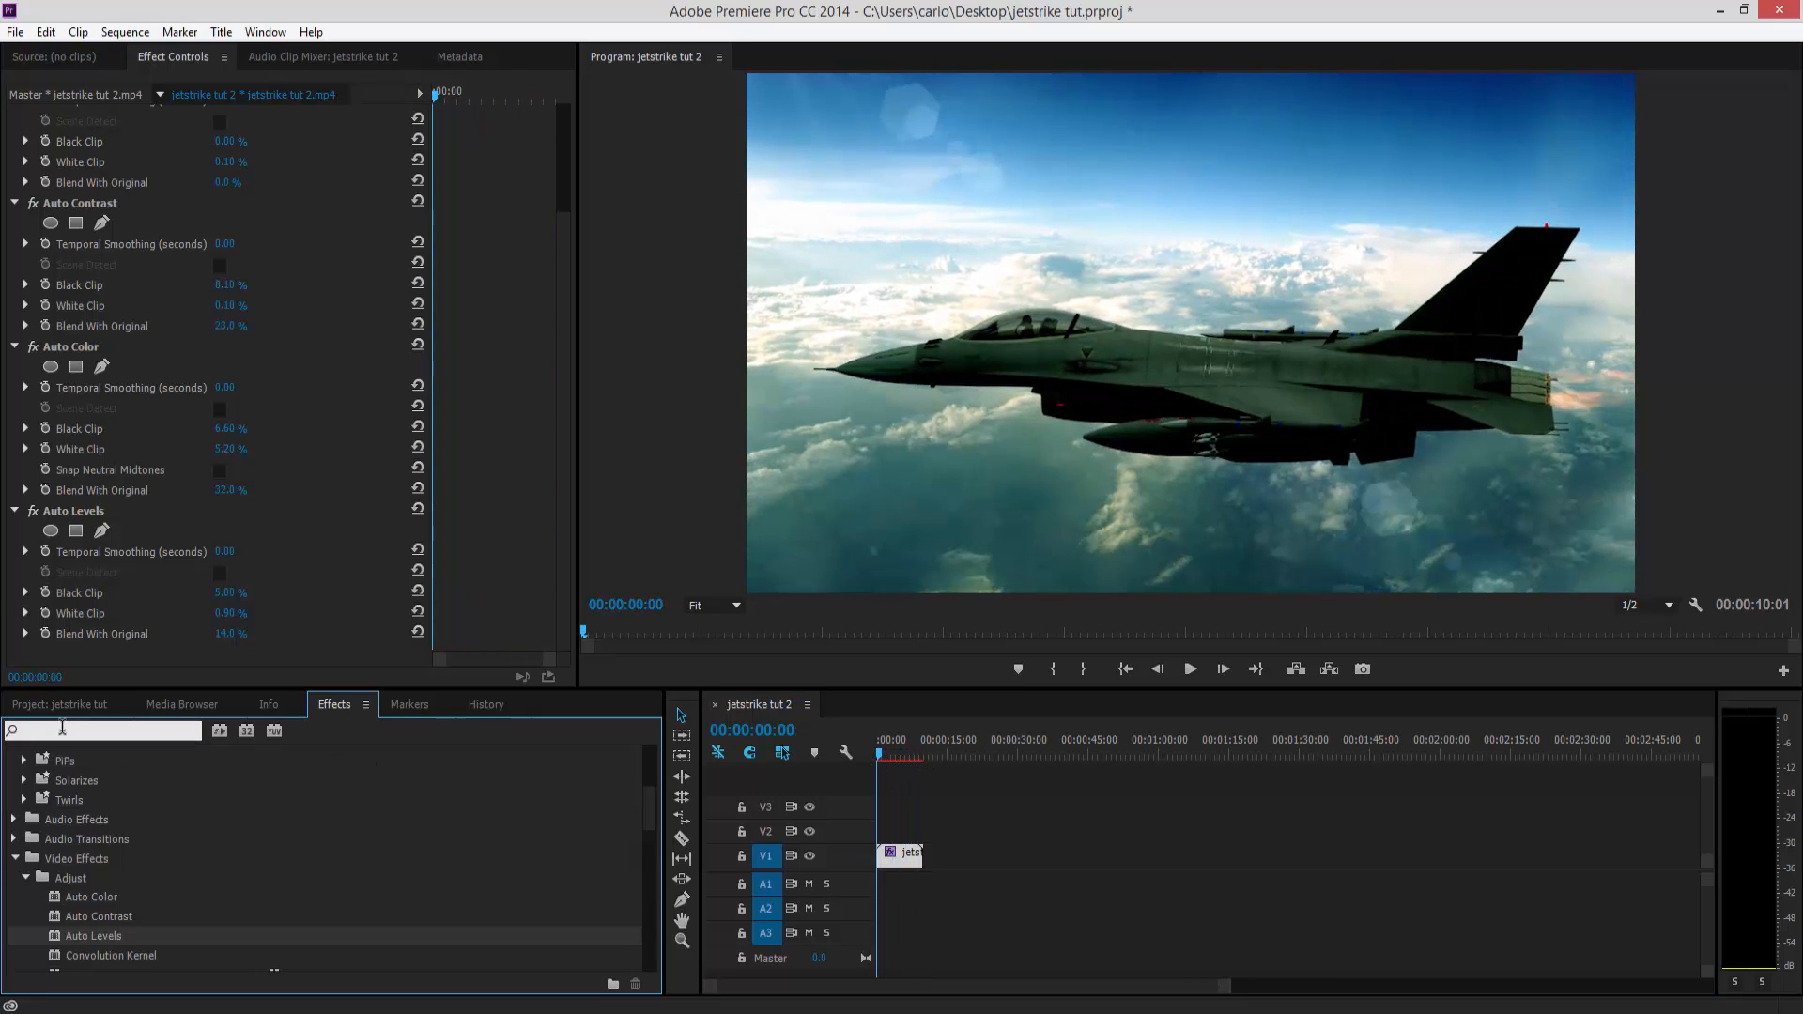
text(crop)
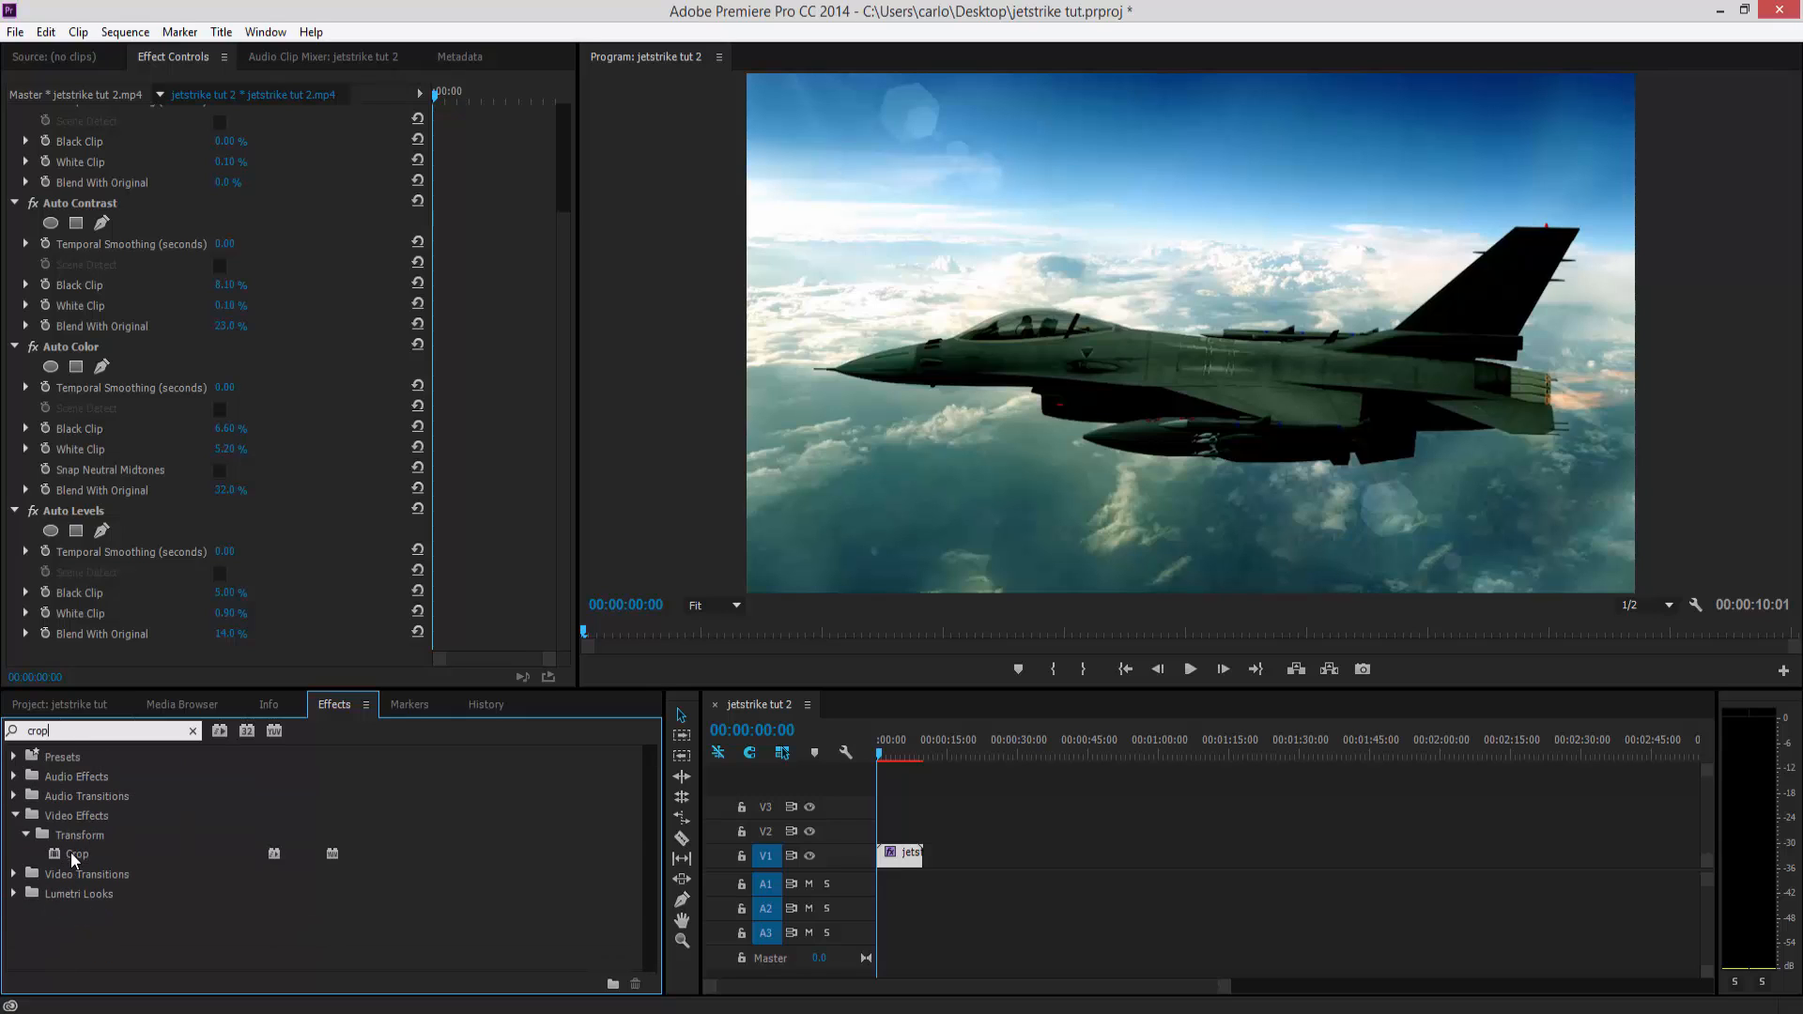
drag(70, 852, 873, 855)
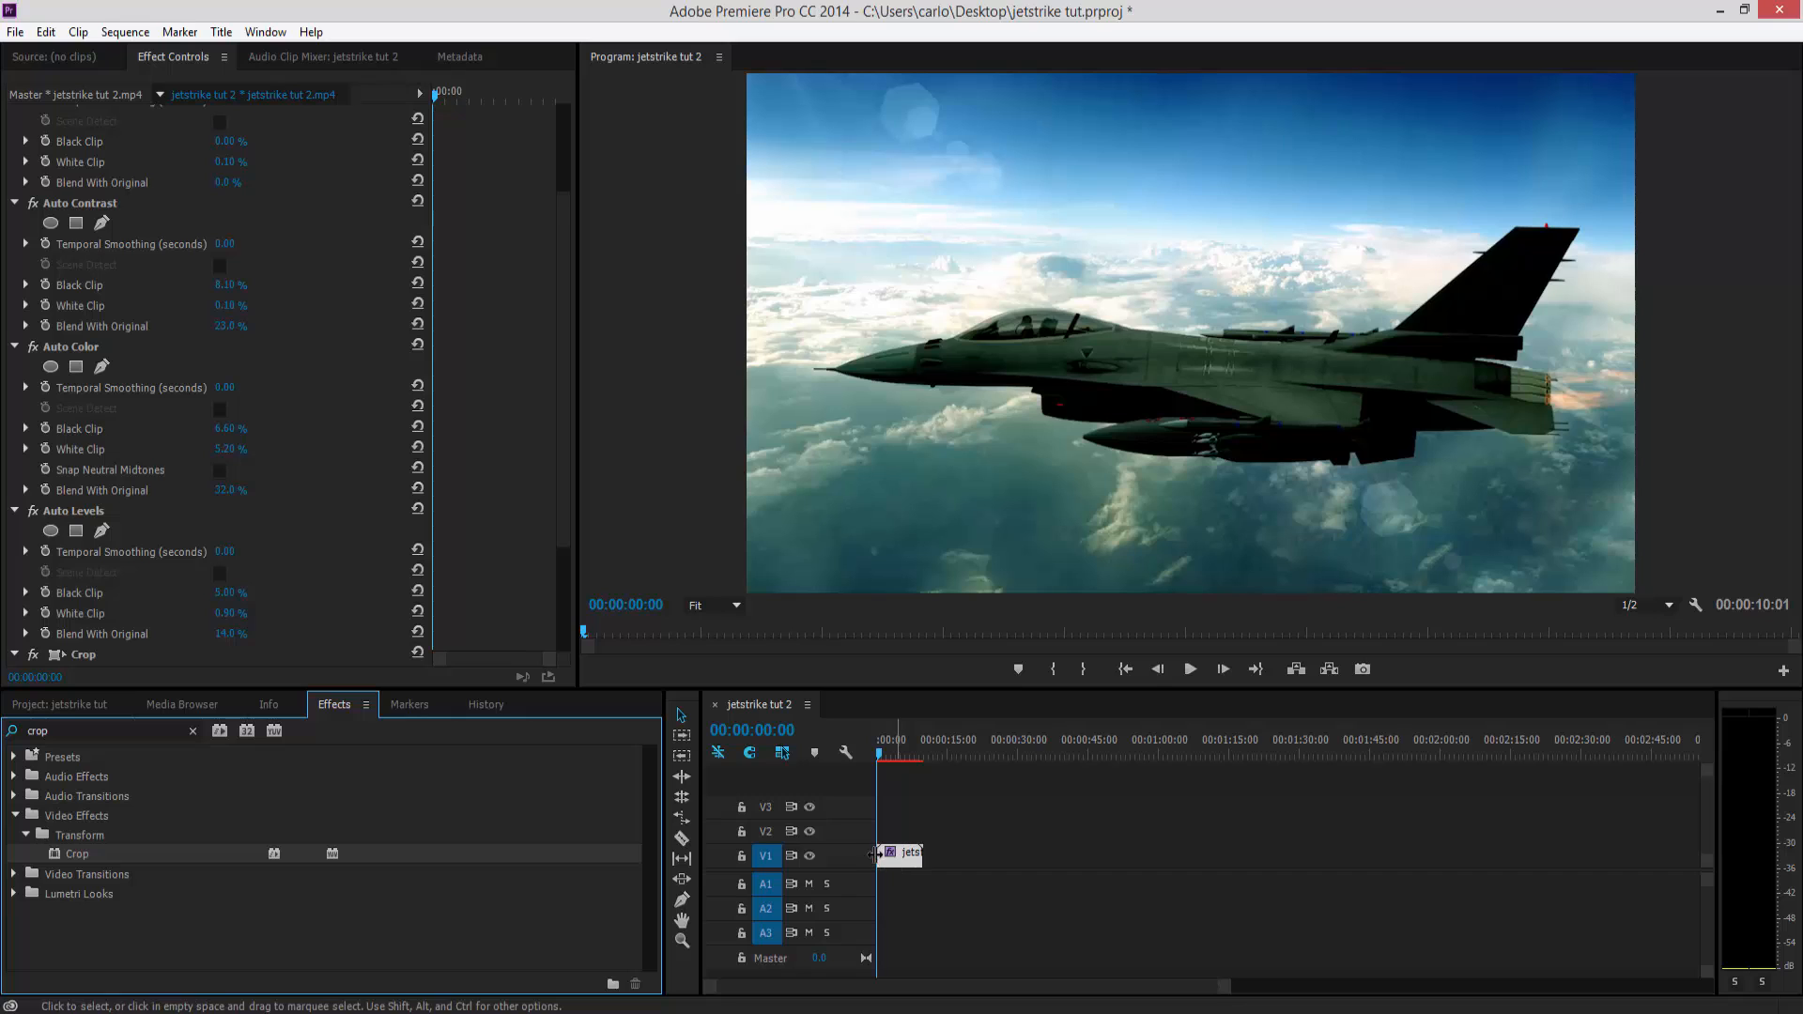
scroll(562, 524, down, 3)
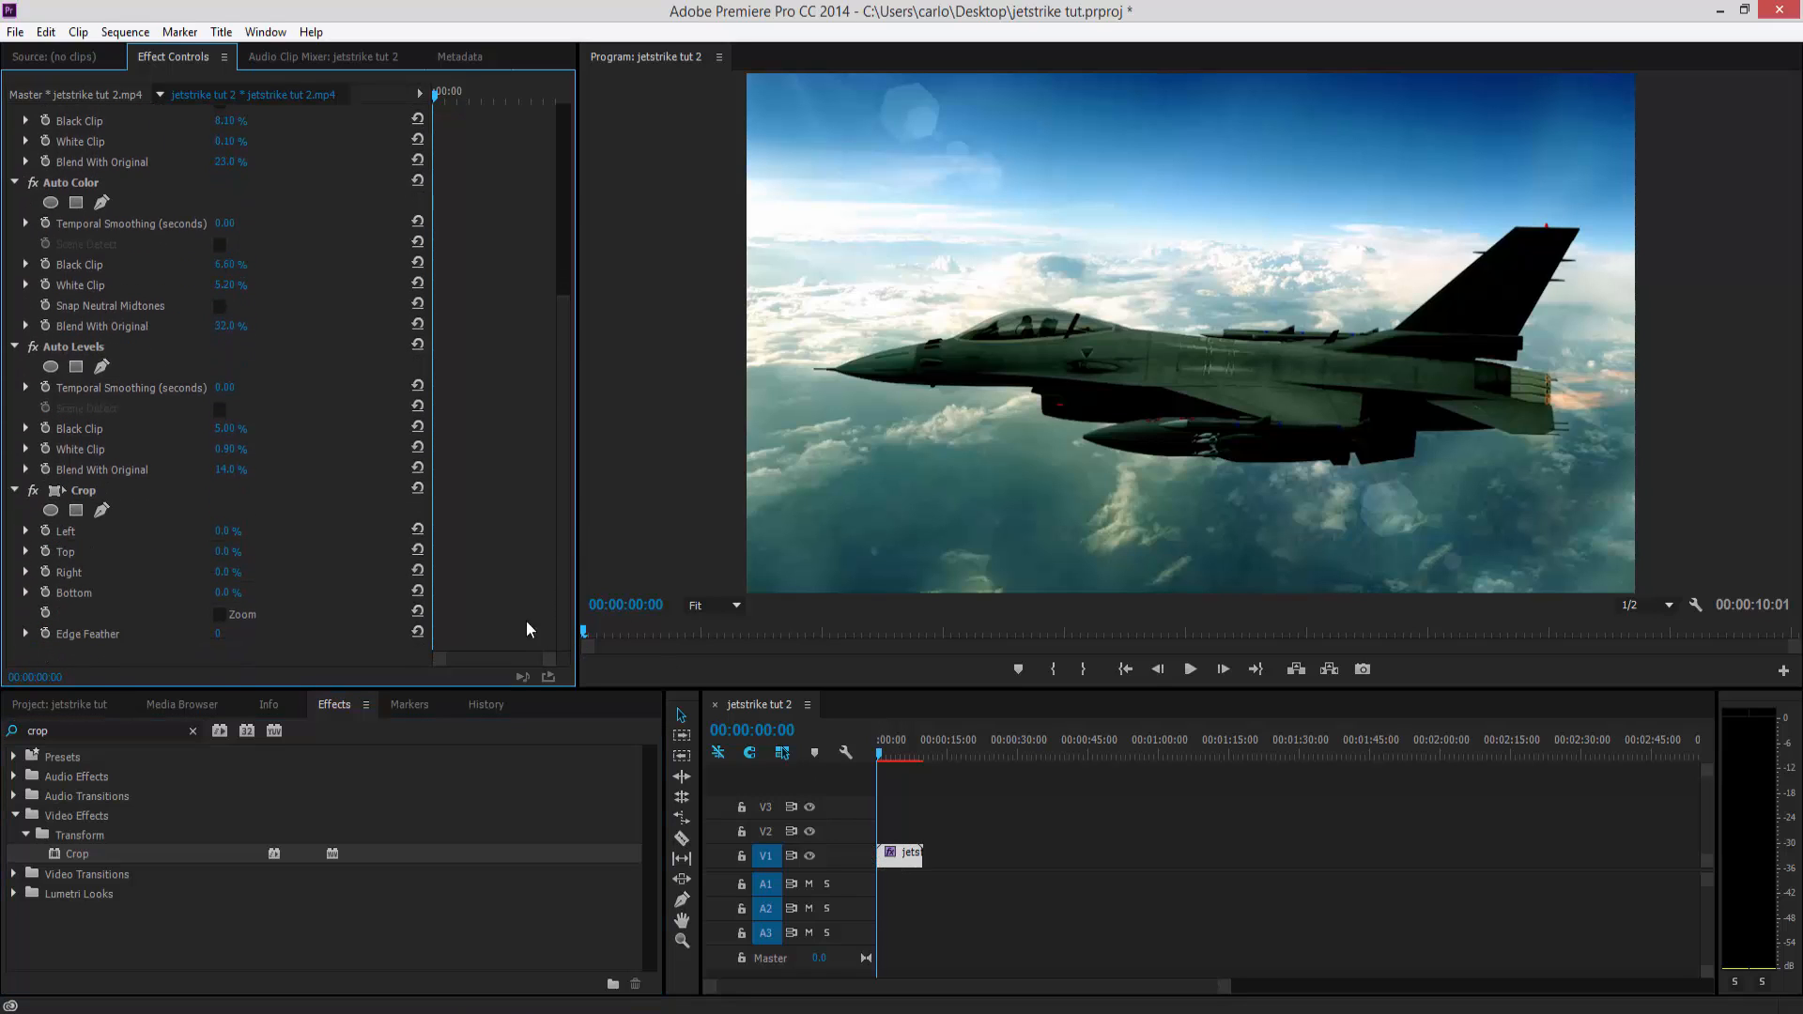
Step: Try the Crop effect with Top at 10% and Bottom at 10%, followed by Bottom at 15%
click(226, 552)
text(10)
key(Return)
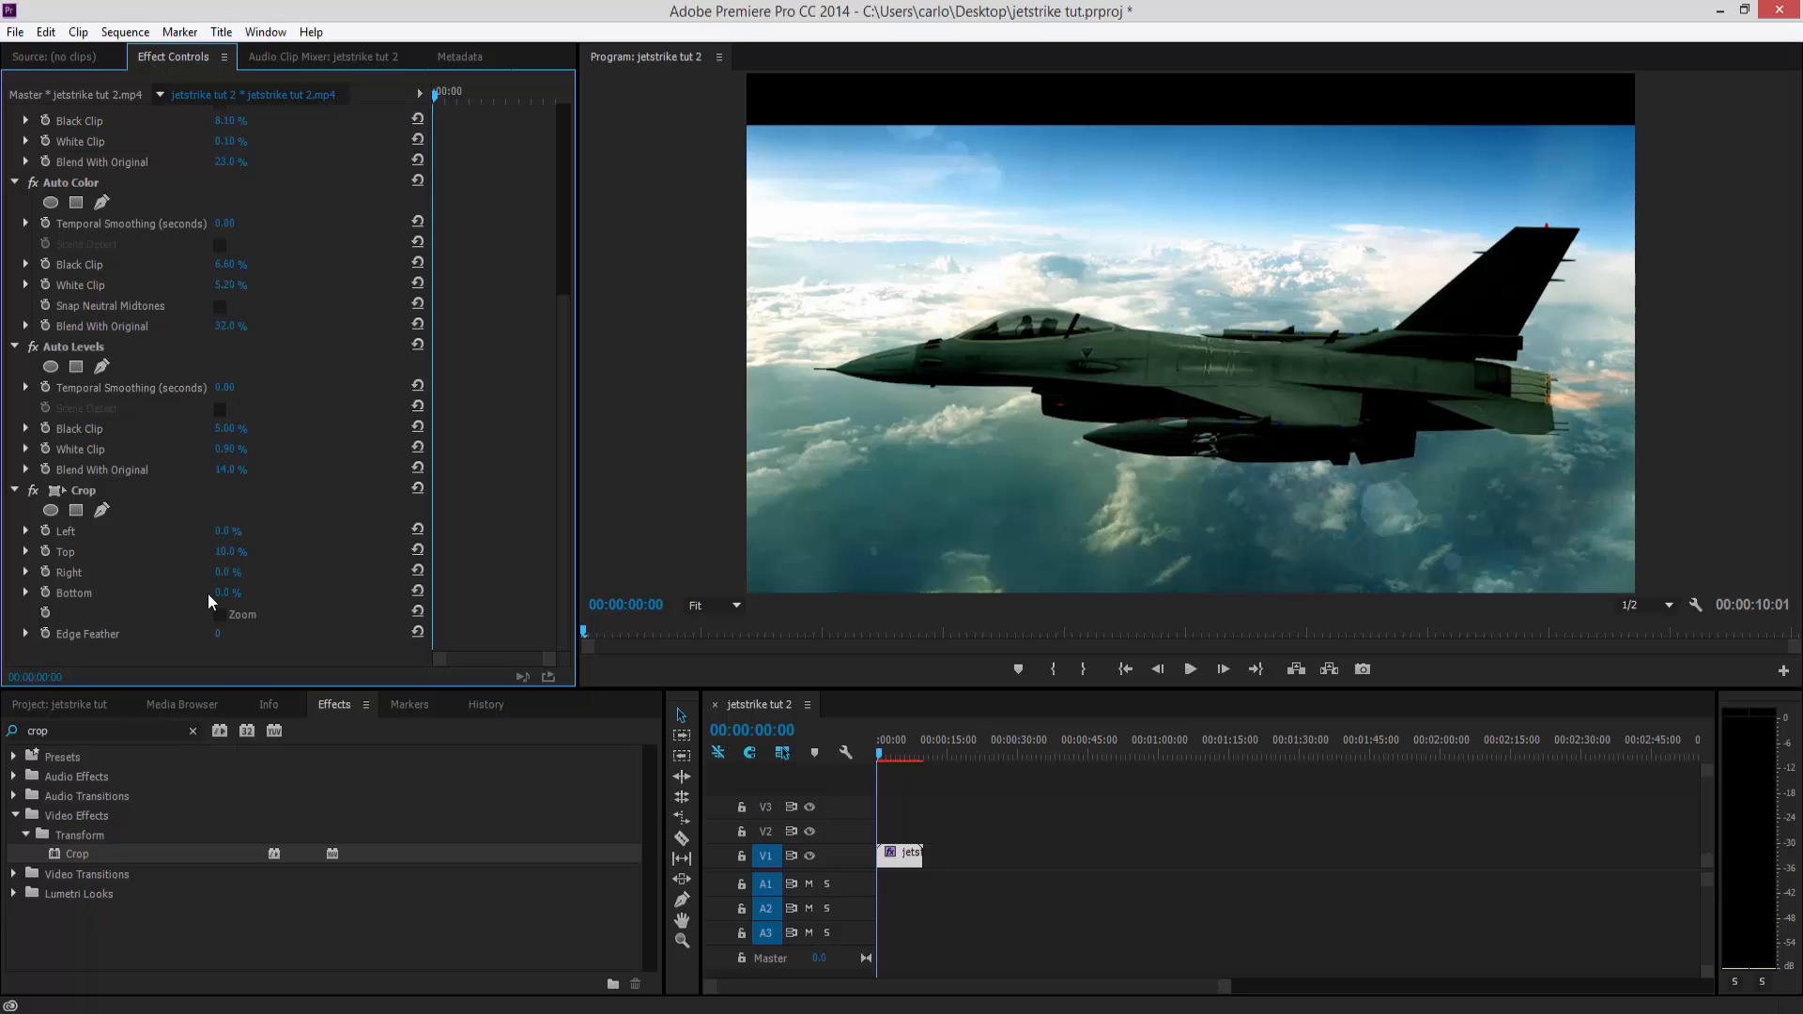
click(224, 594)
text(10)
key(Return)
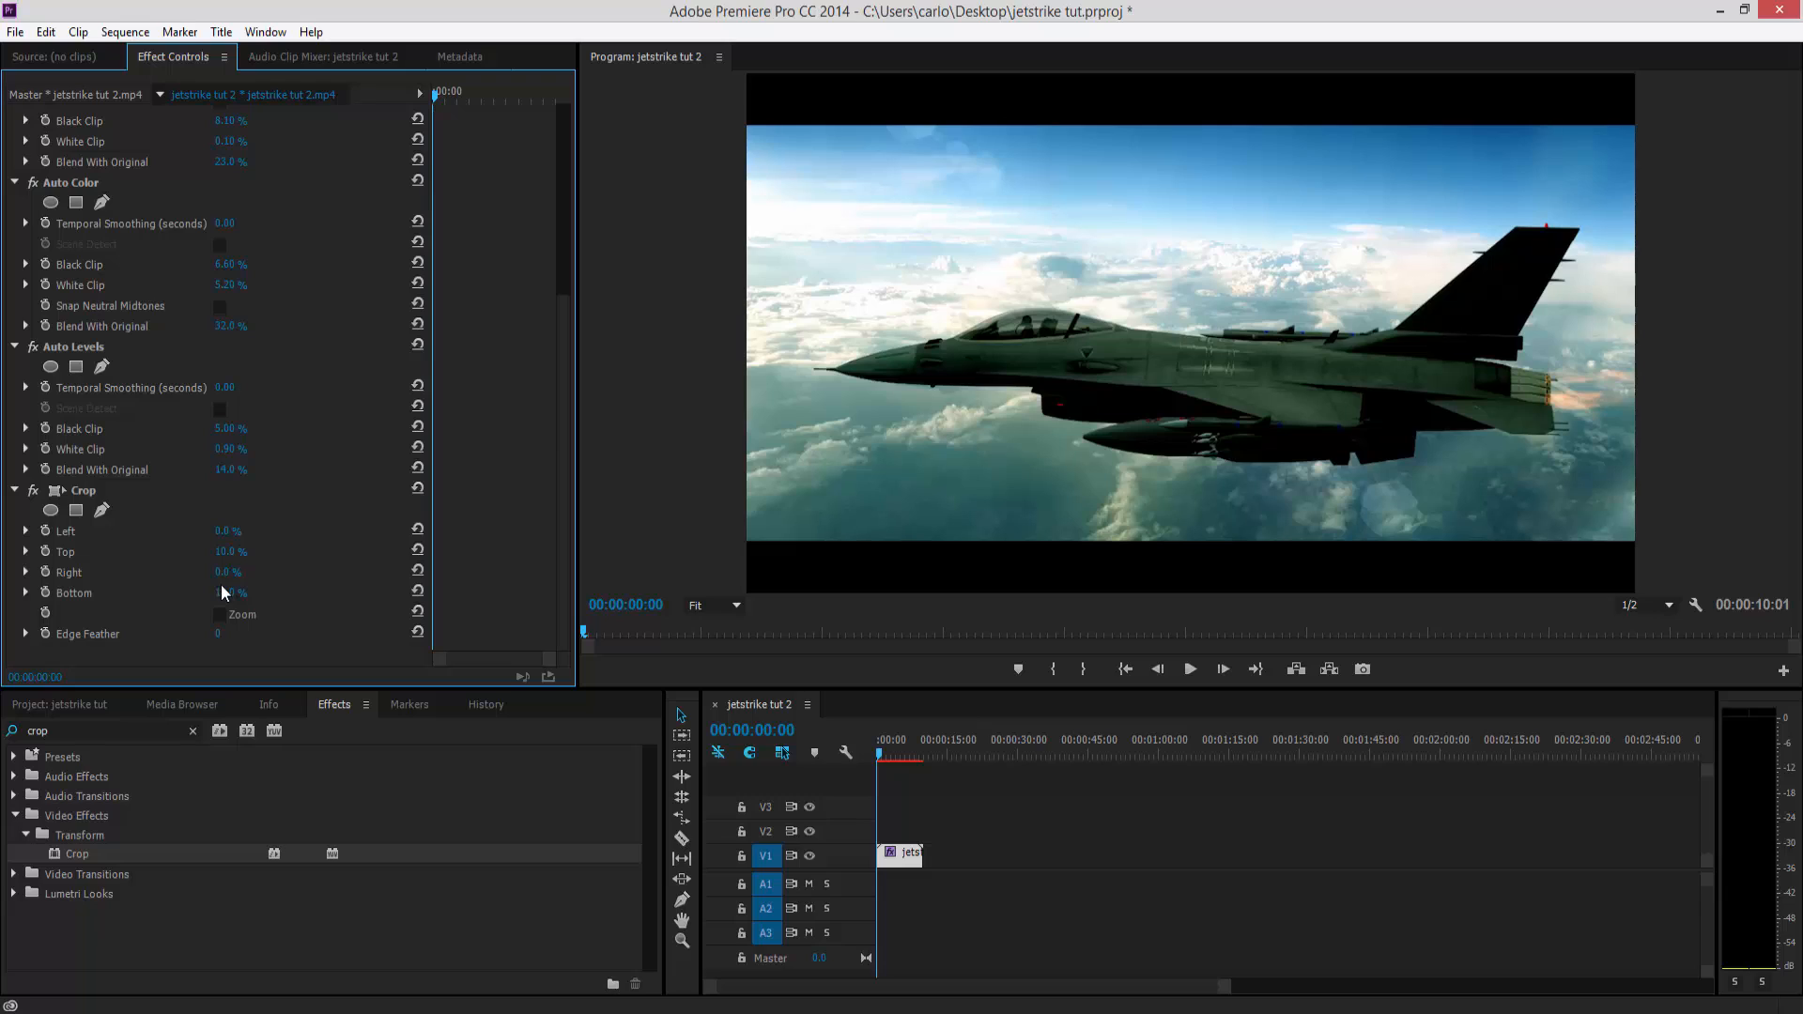
click(222, 595)
text(15)
key(Return)
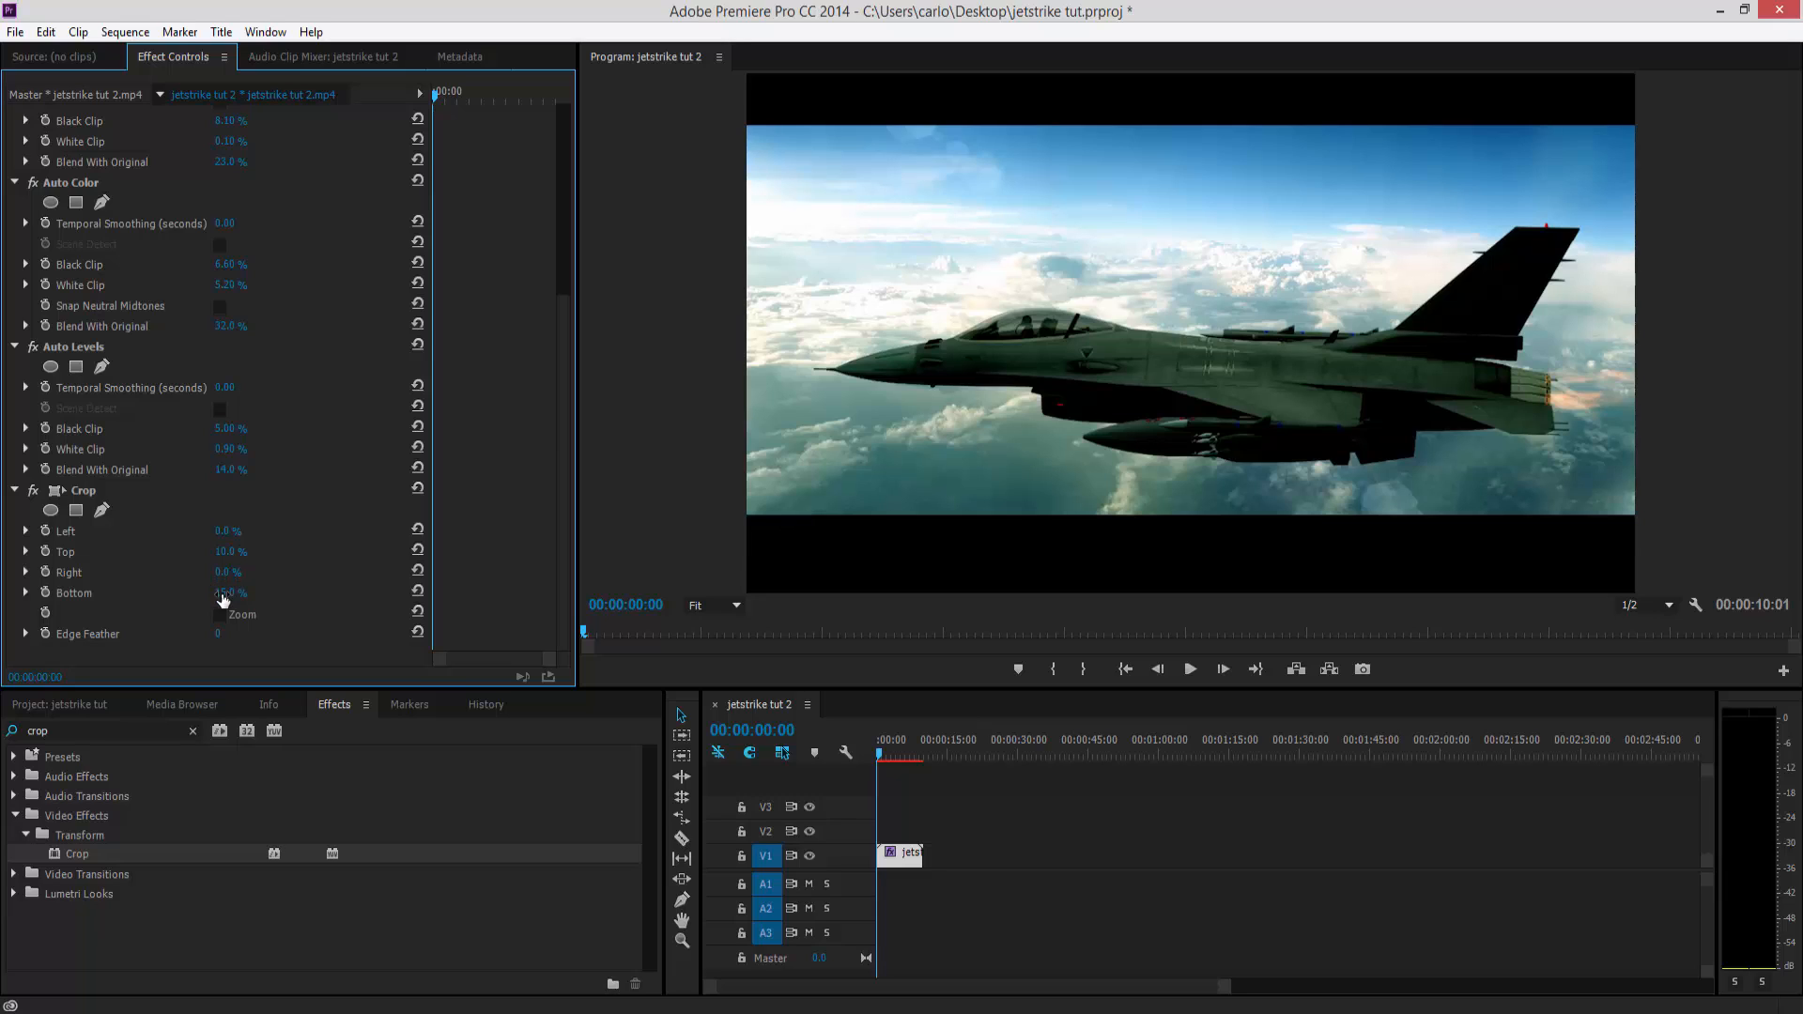
Step: Set the Crop effect's Bottom and Top values to 12% for even black bars
click(231, 597)
text(12)
key(Return)
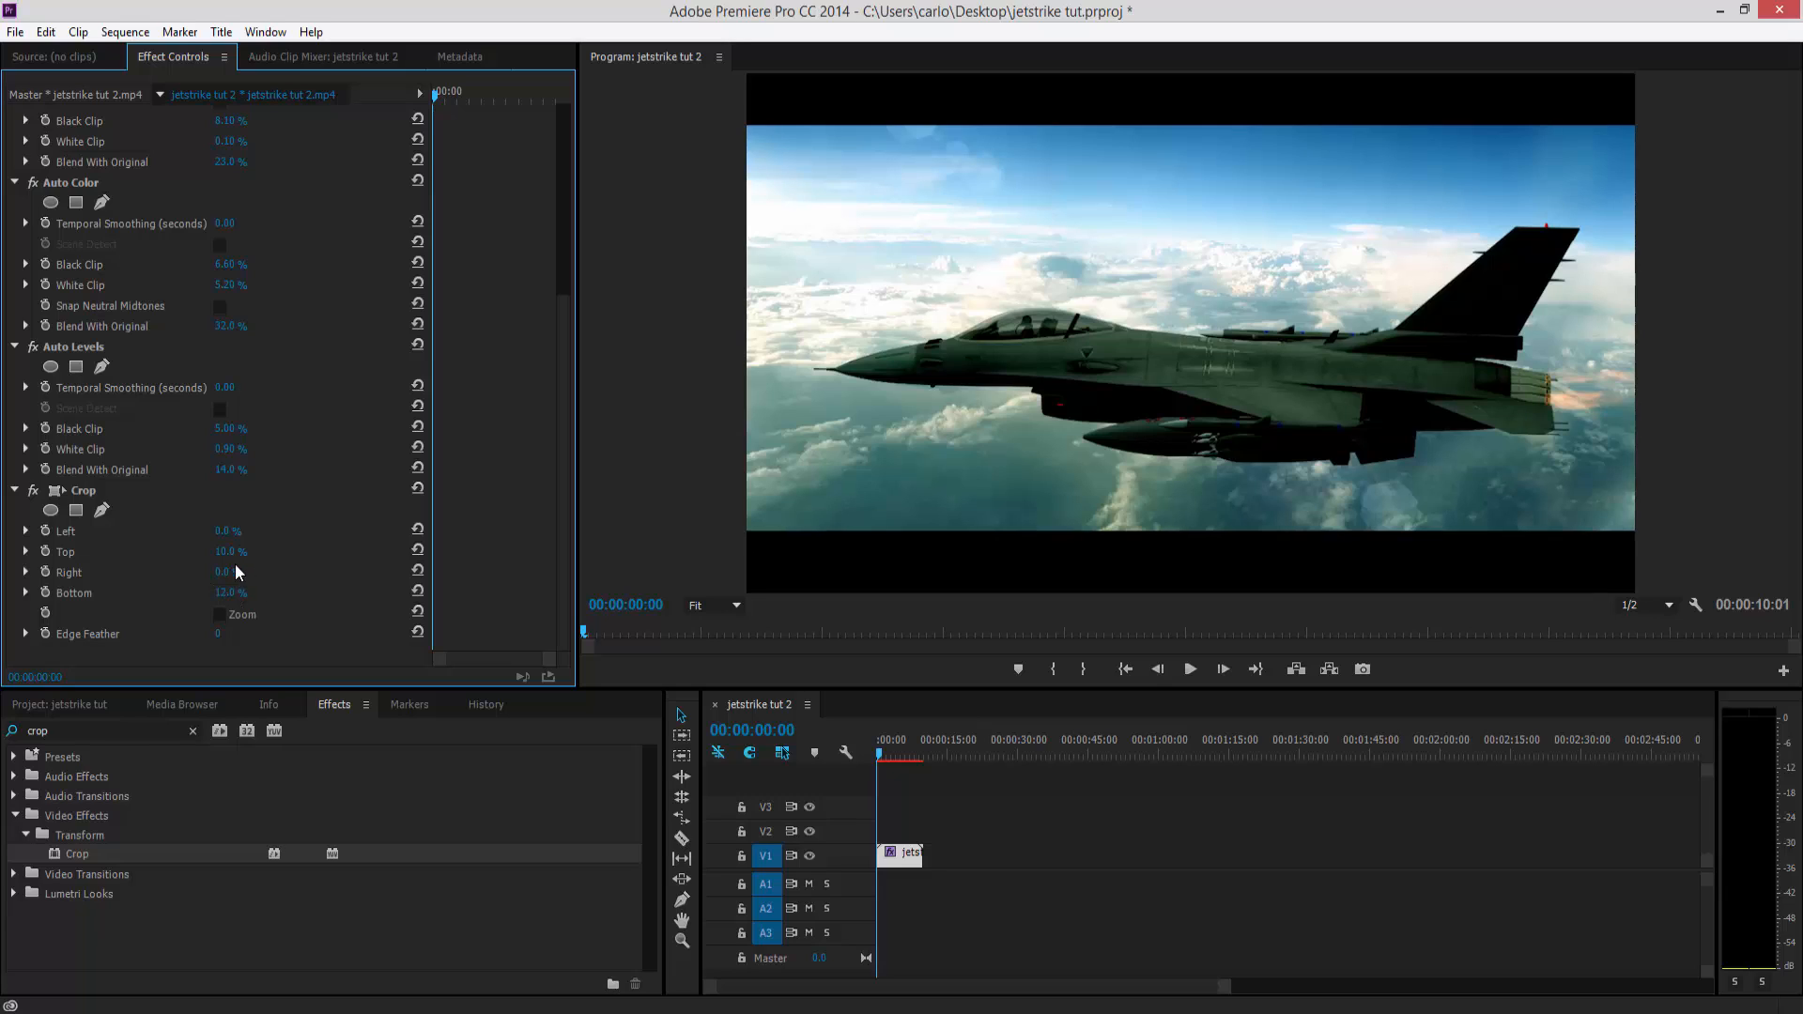
click(221, 552)
text(12)
key(Return)
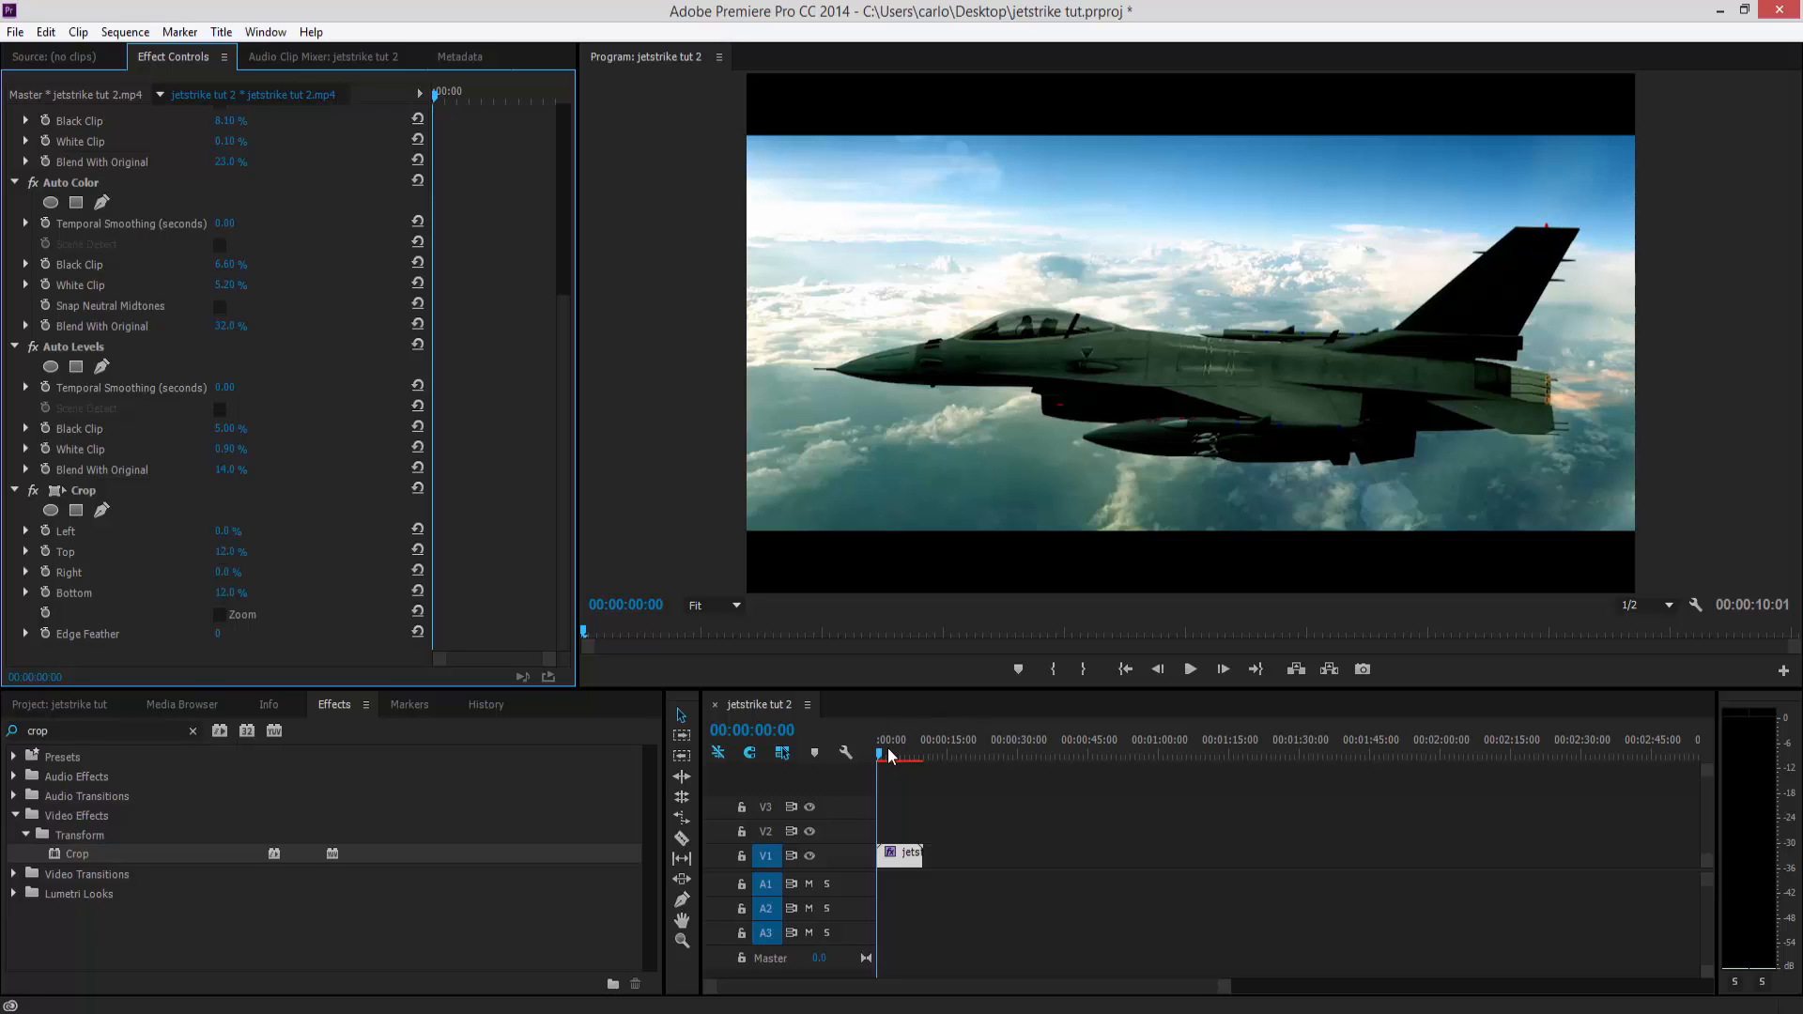
Step: Scrub through the start of the graded clip to examine the letterboxed picture and the jet's exhaust
mouse_move(885, 761)
mouse_down()
mouse_move(926, 755)
mouse_move(873, 747)
mouse_up()
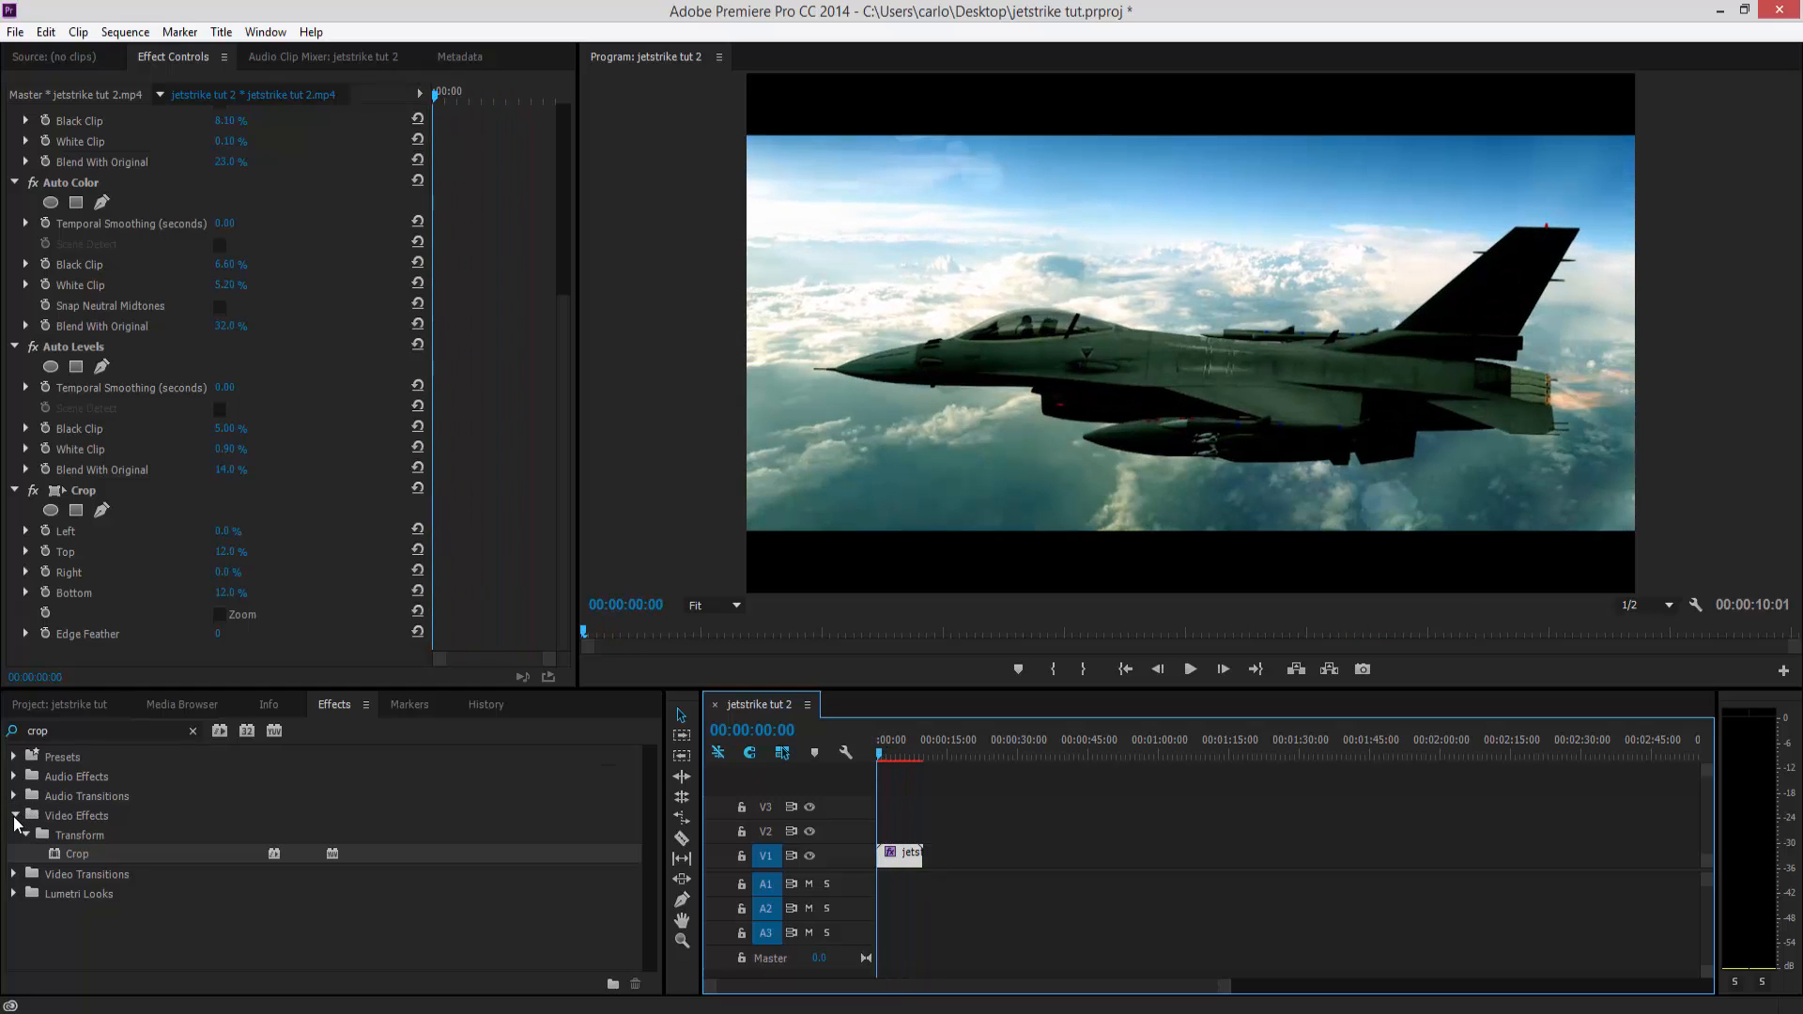
click(13, 816)
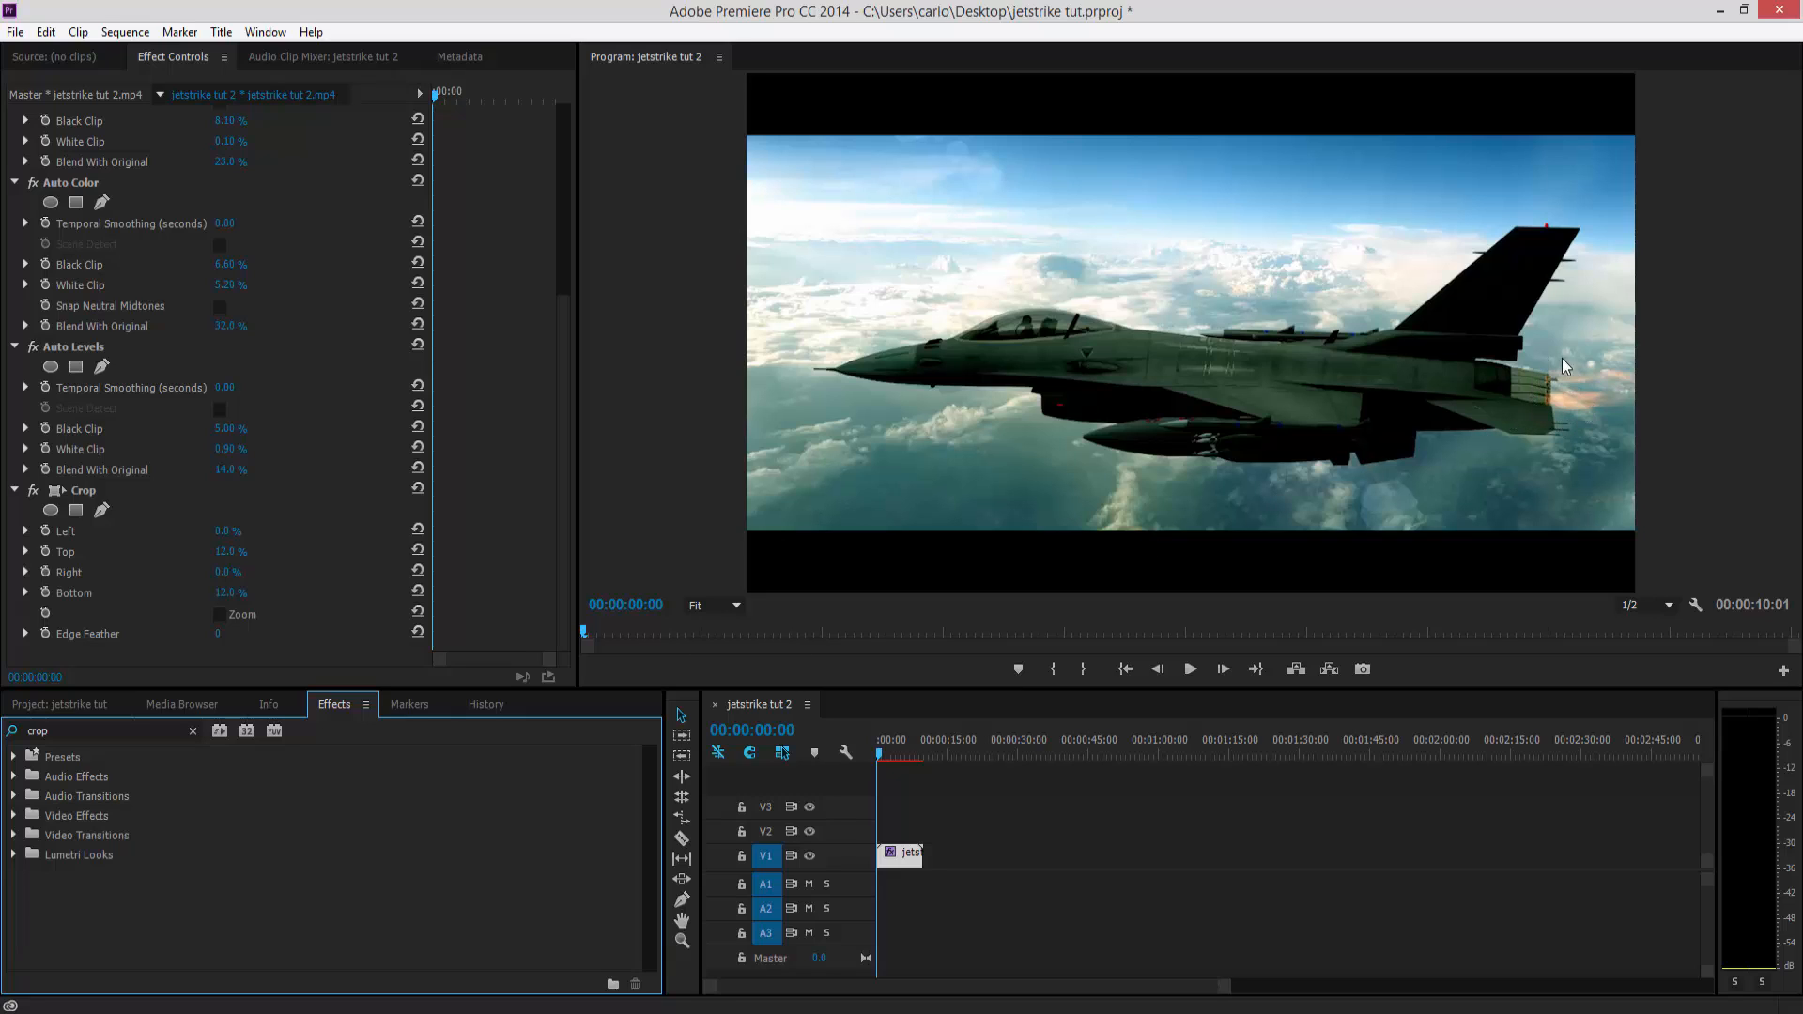
click(886, 756)
drag(890, 758, 886, 754)
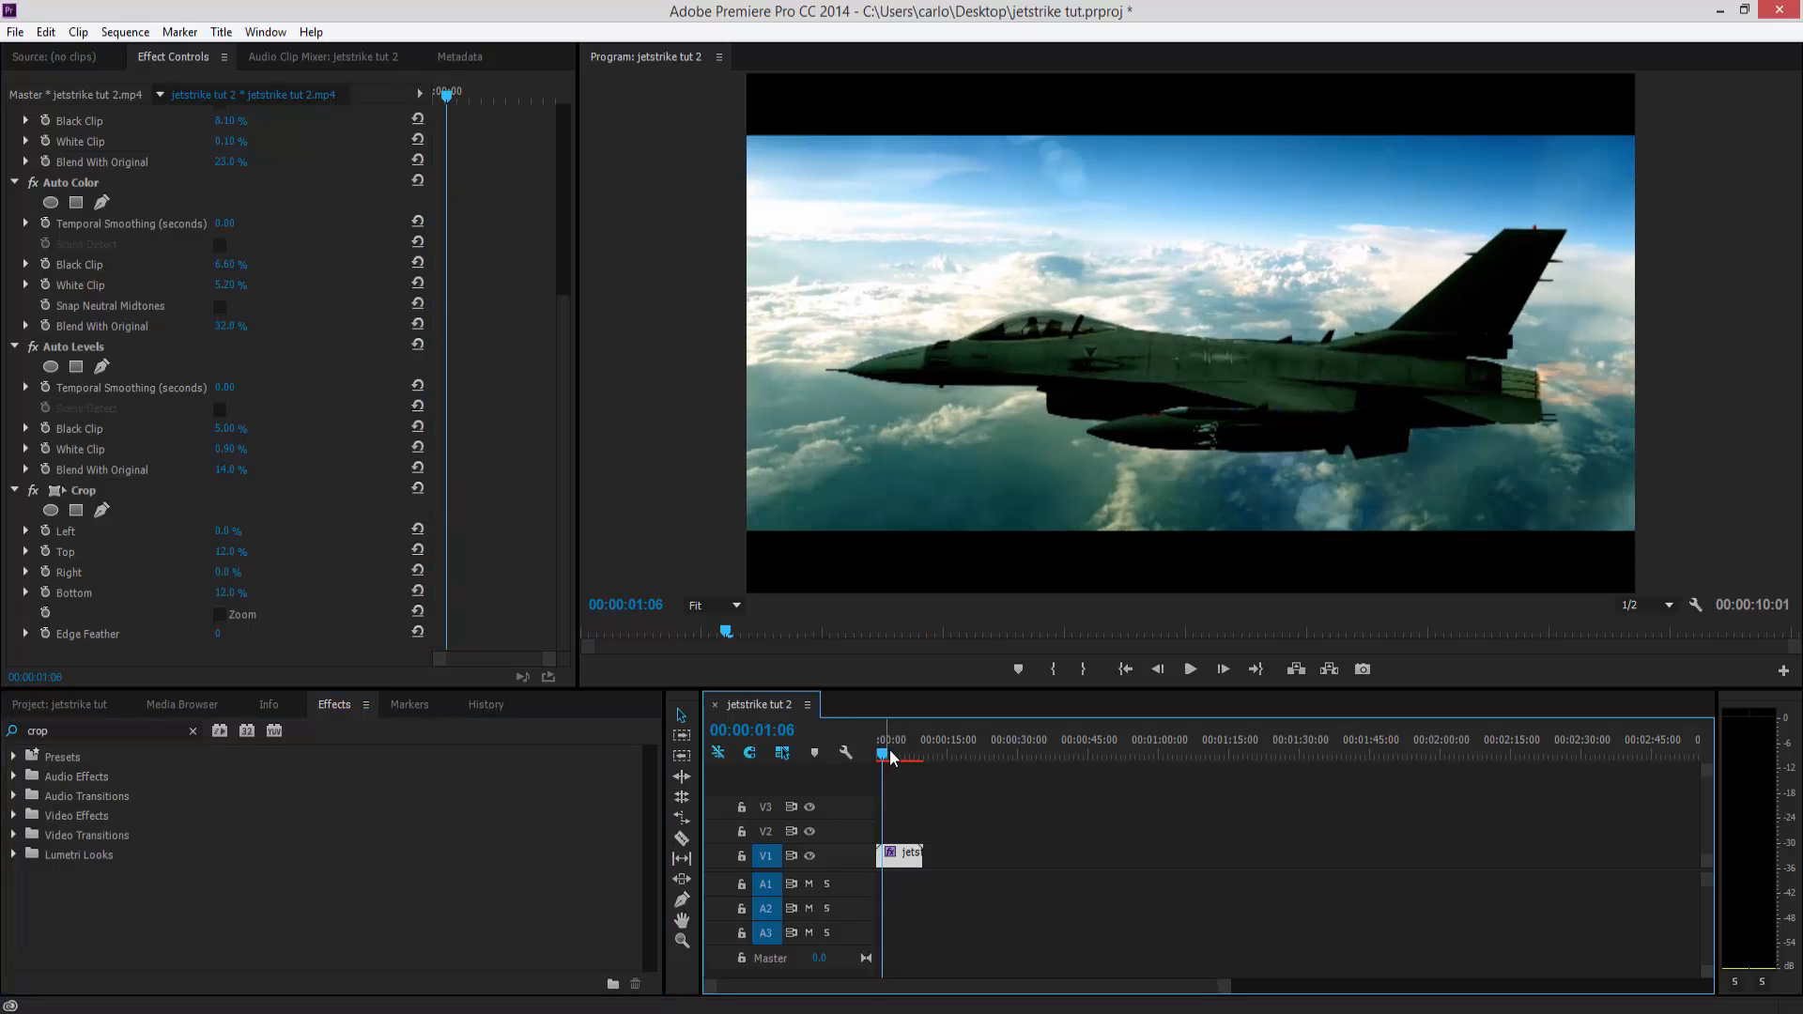
key(Right)
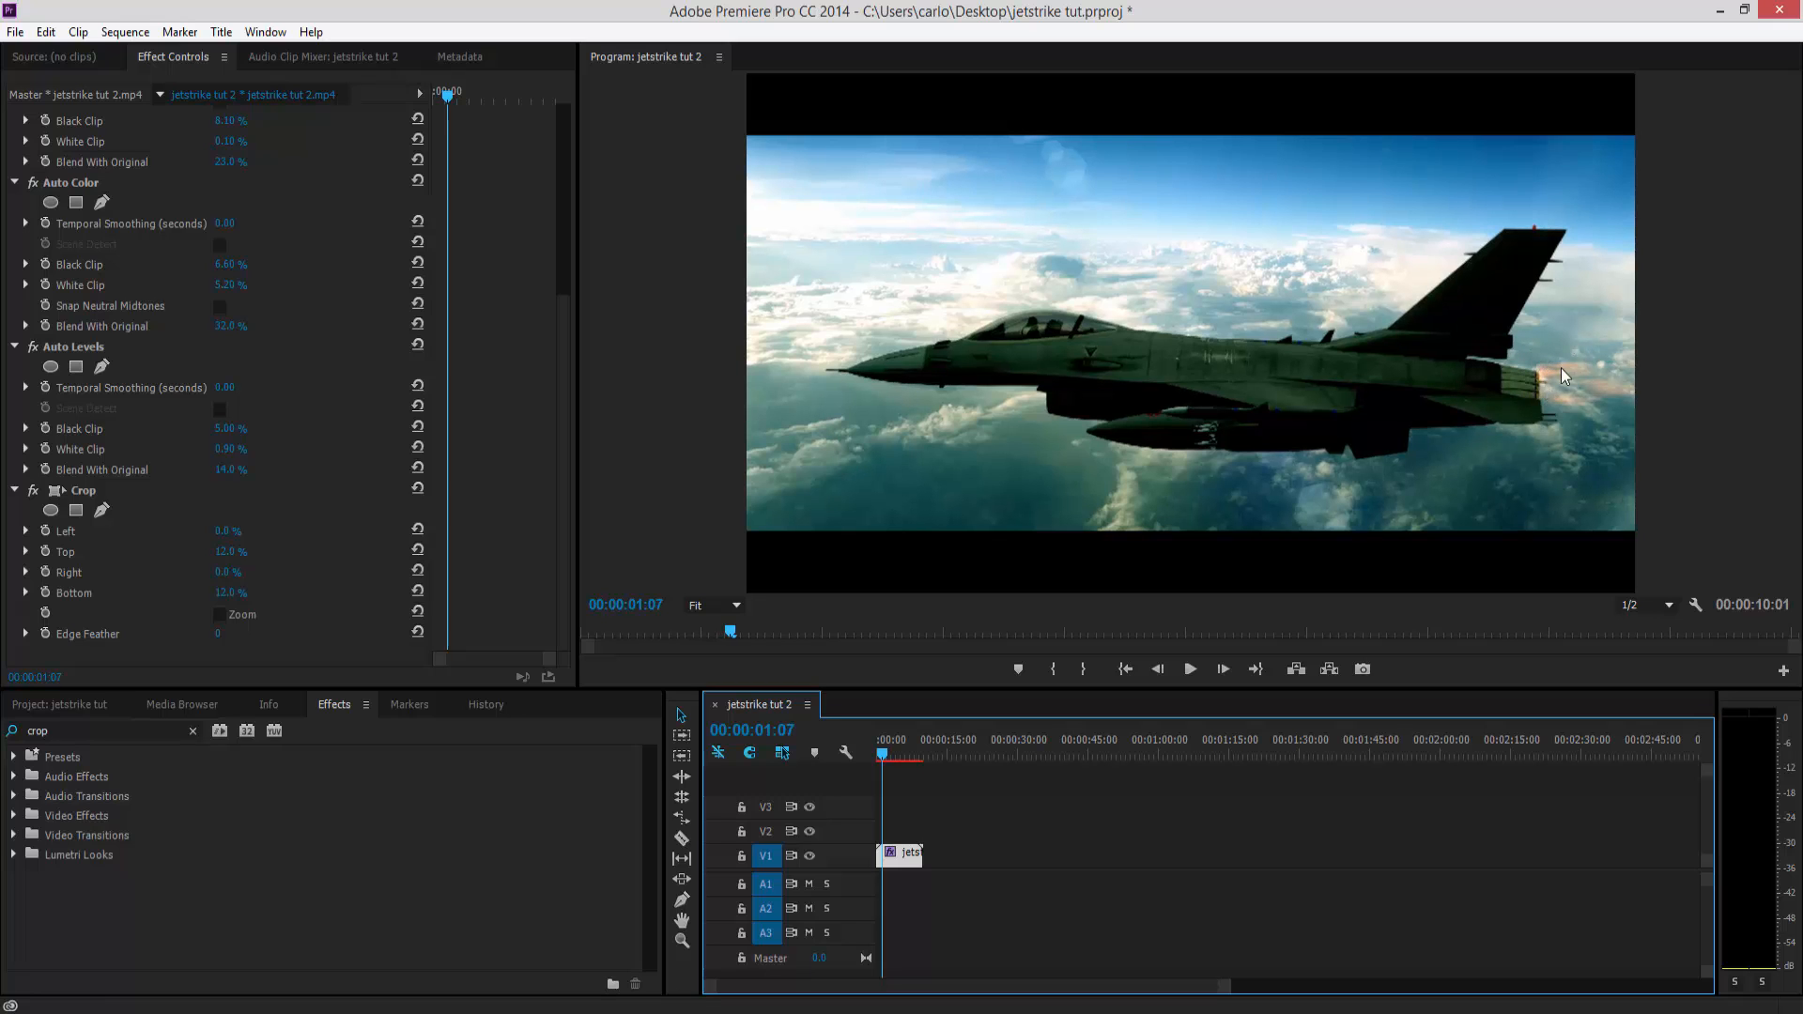
mouse_move(887, 756)
mouse_down()
mouse_move(922, 746)
mouse_move(875, 736)
mouse_up()
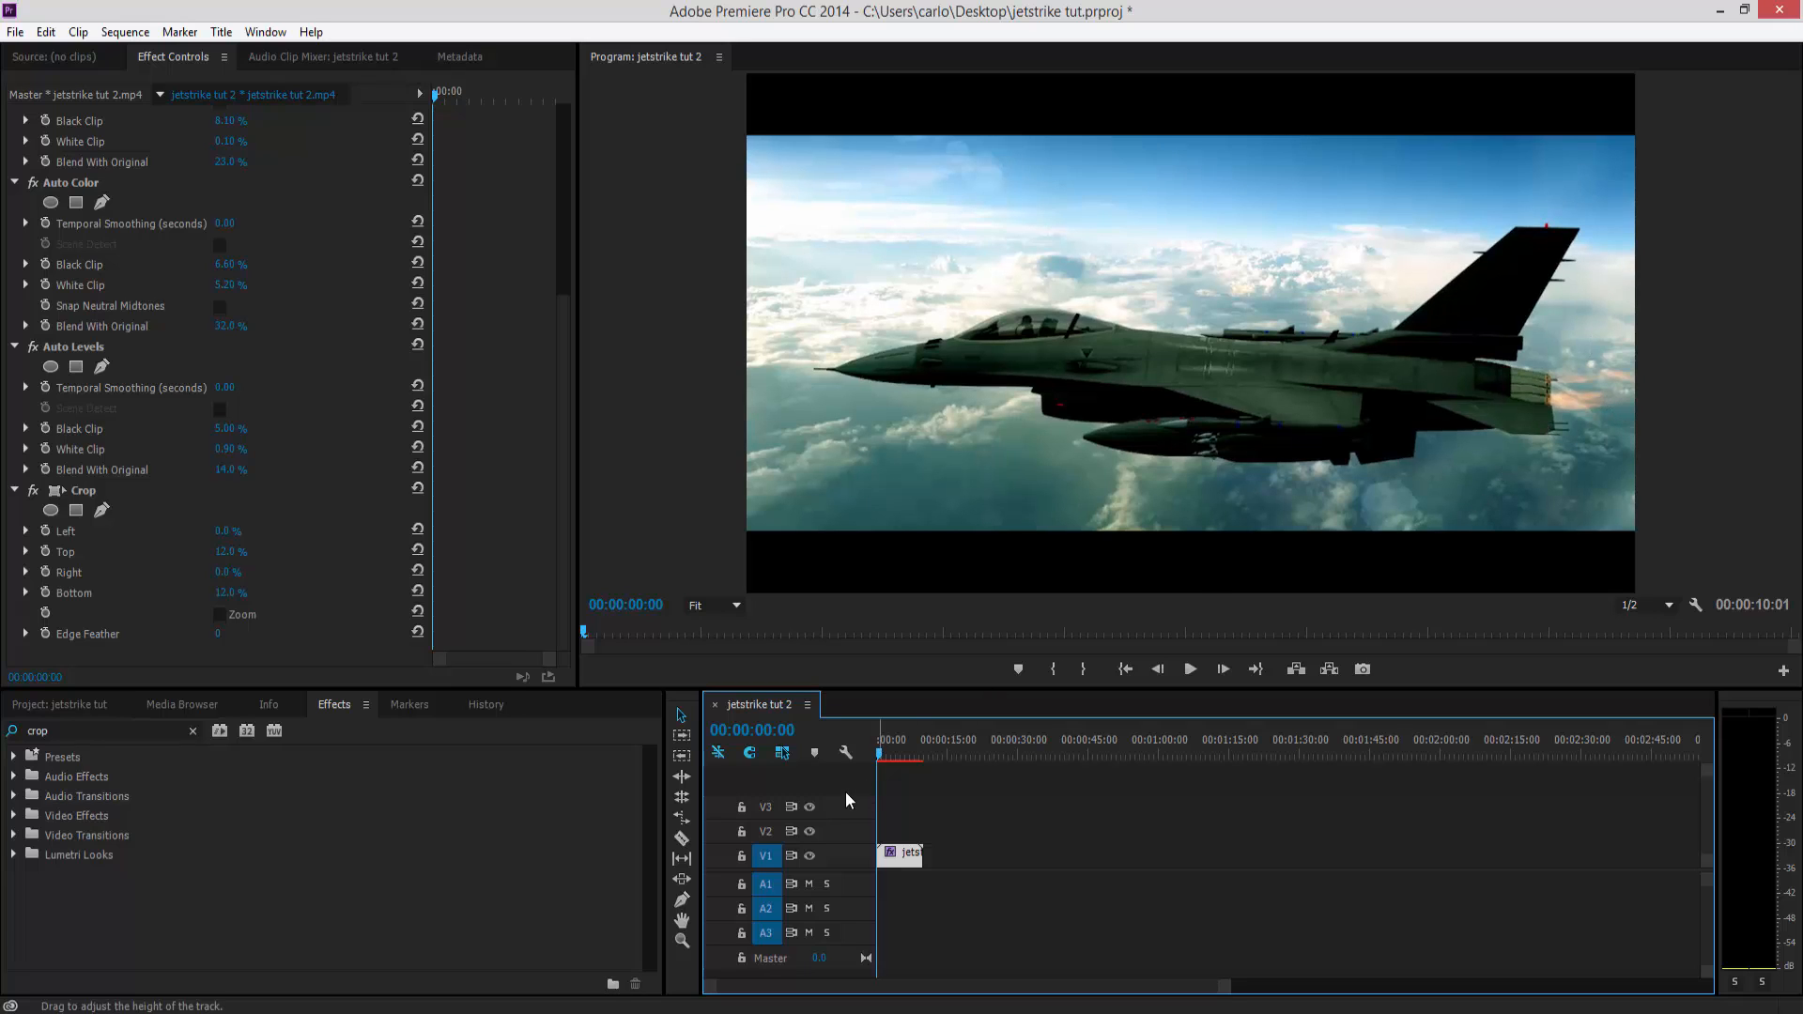
drag(881, 756, 824, 717)
Step: Start a media import from the project bin and browse to the VIDEO COPILOT STUFF folder on New Volume (D:)
click(59, 706)
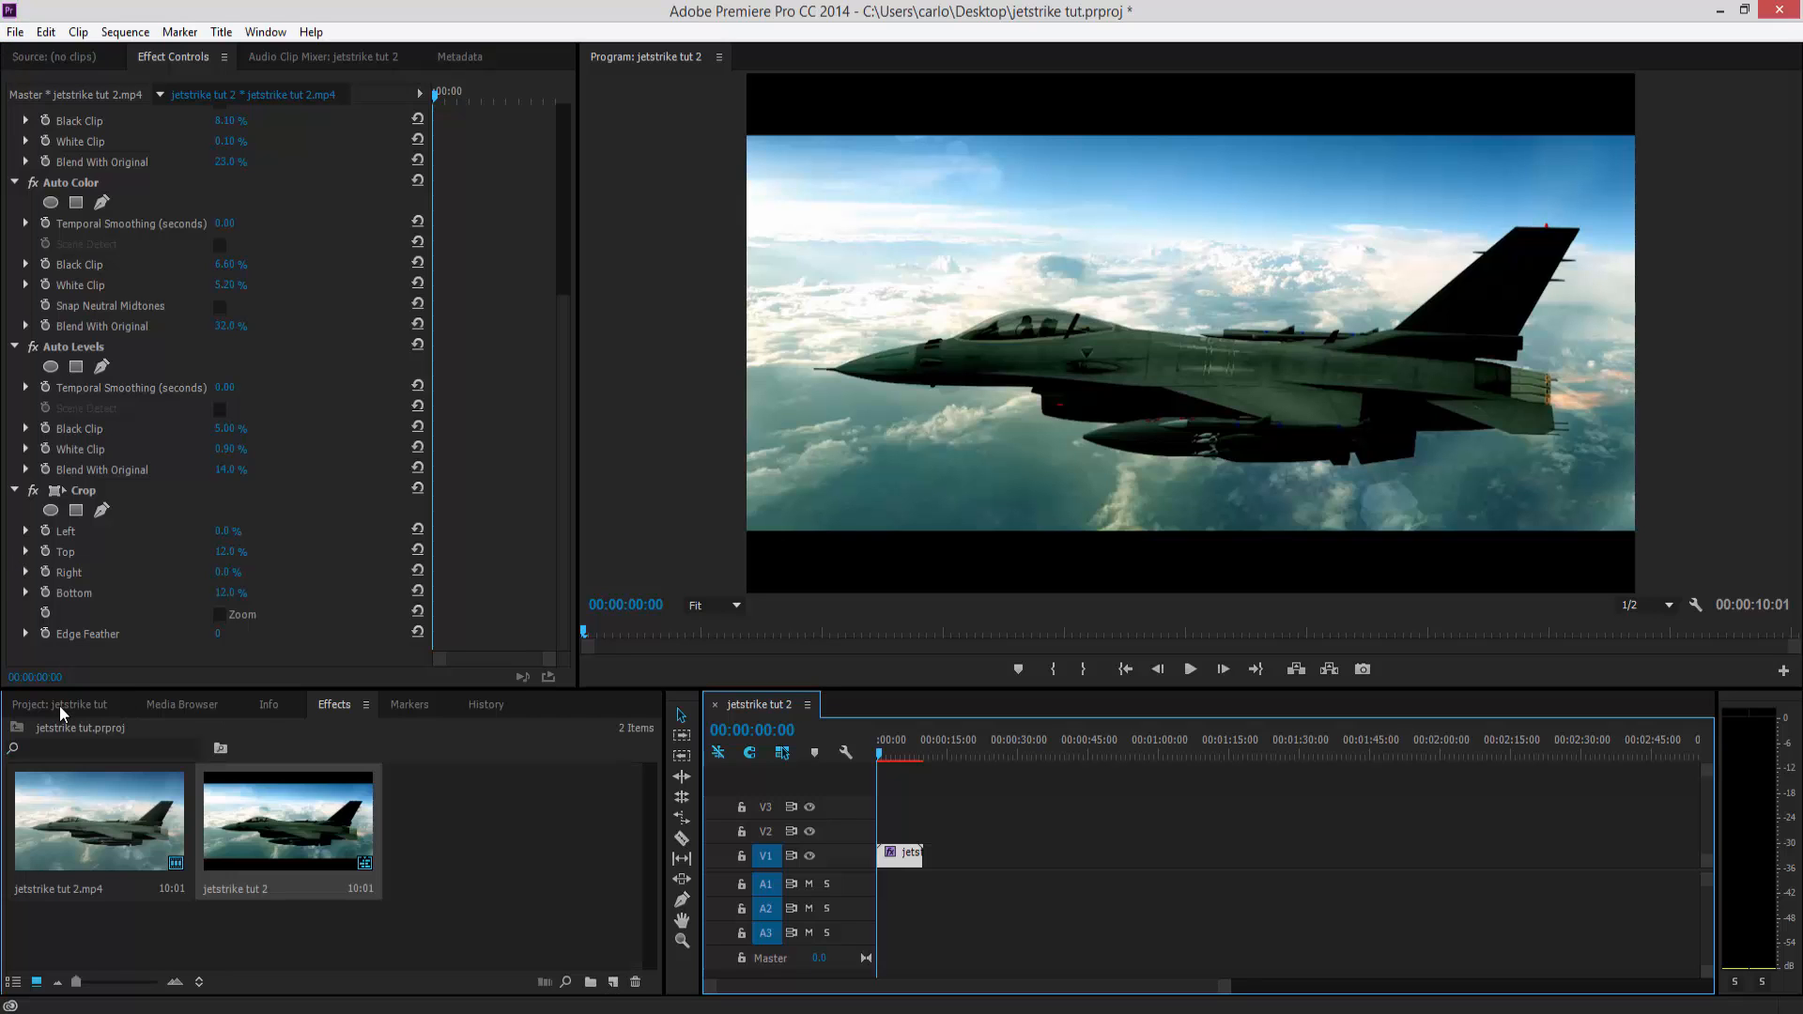
click(12, 34)
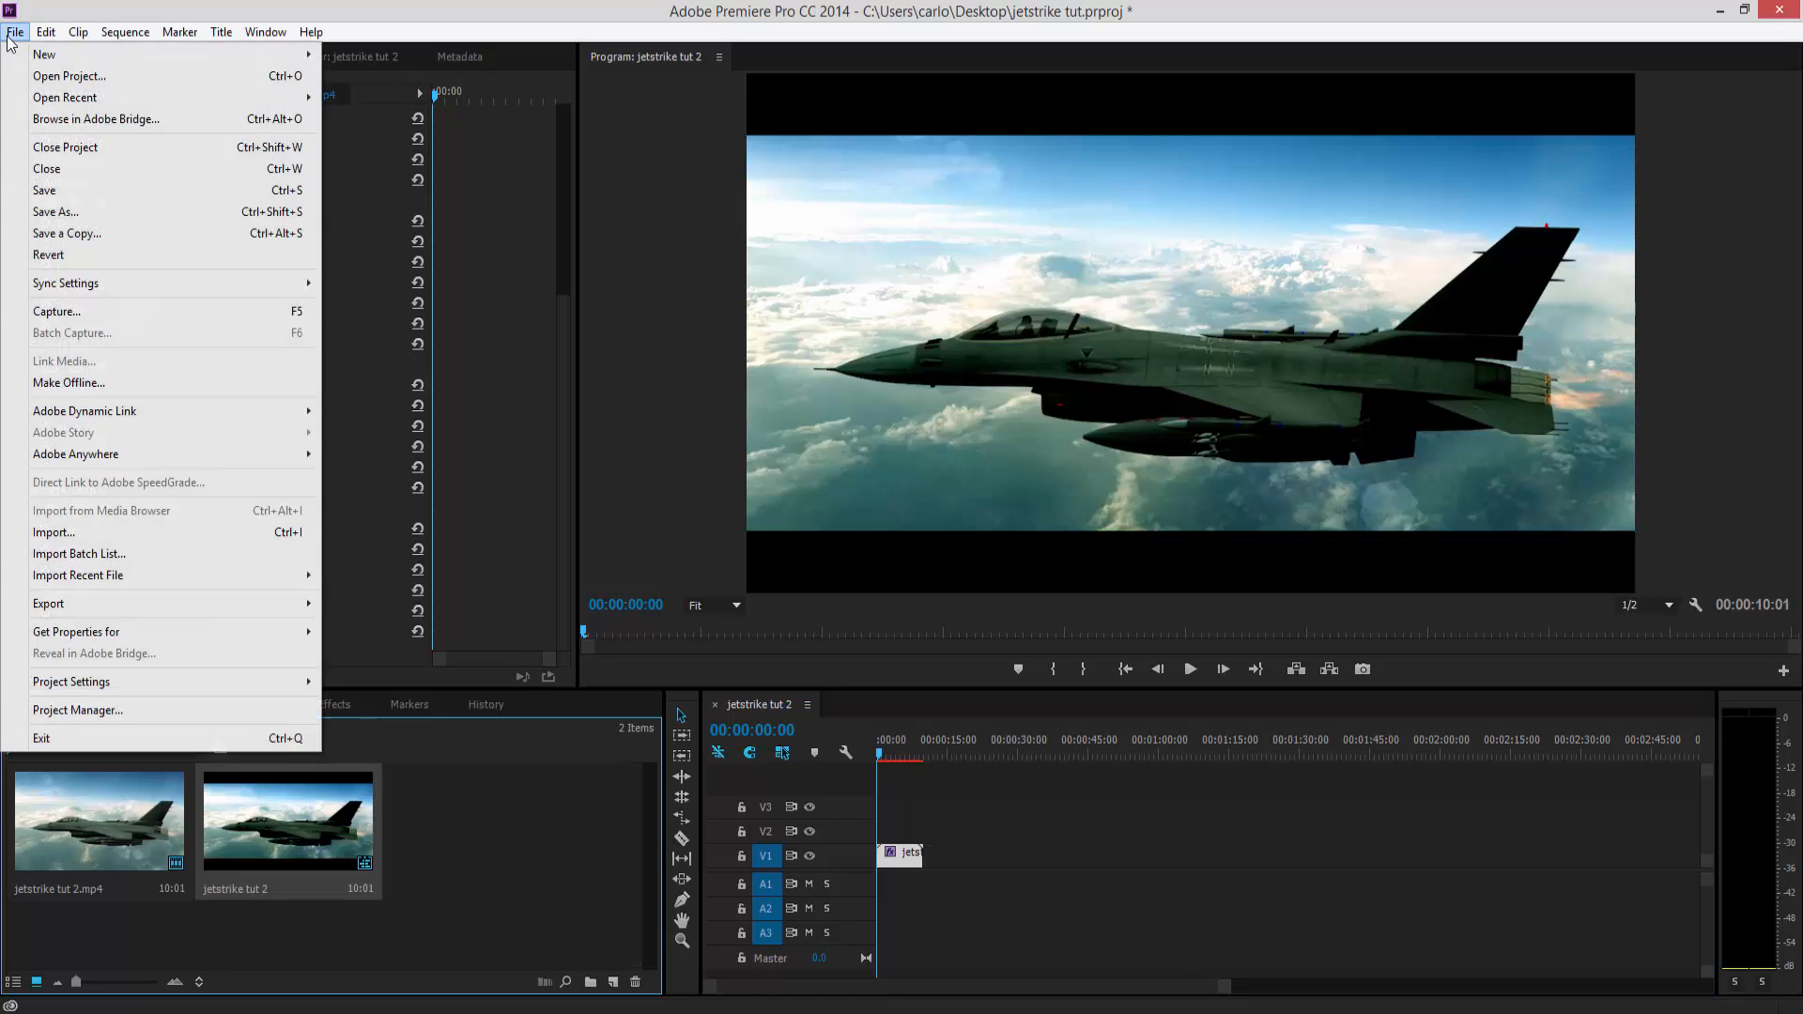
click(214, 530)
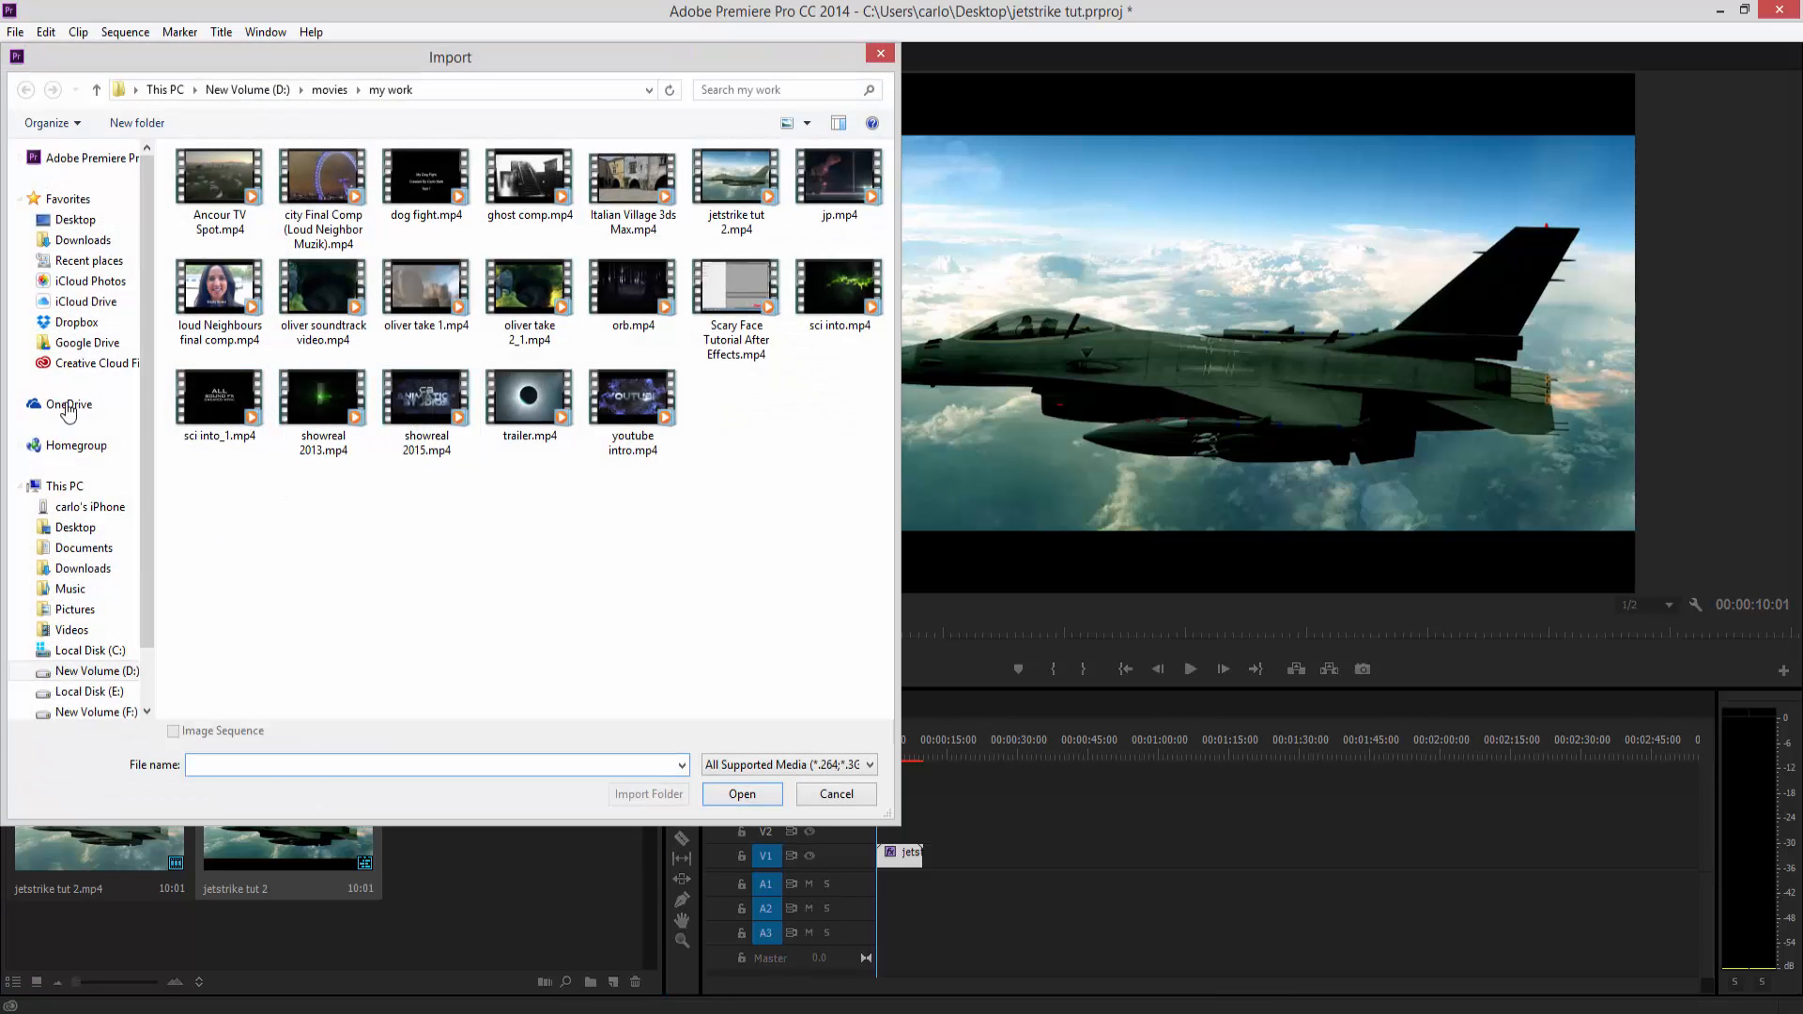
click(92, 693)
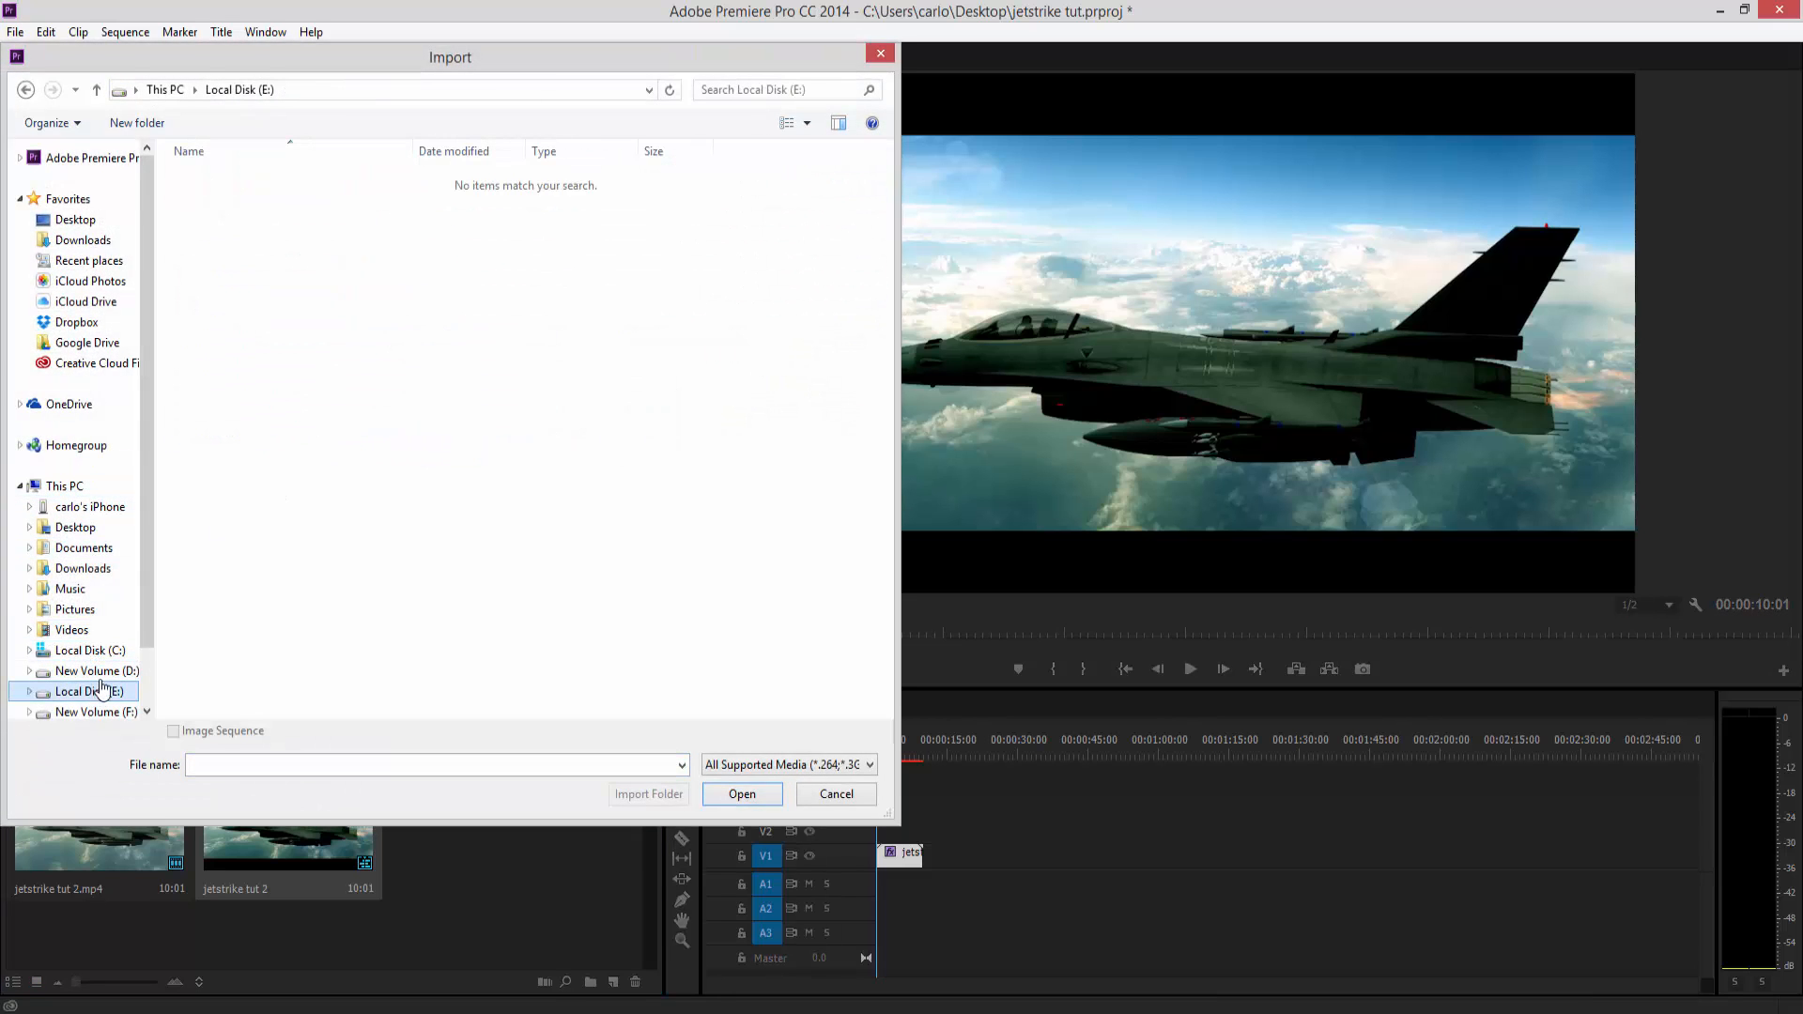
click(94, 670)
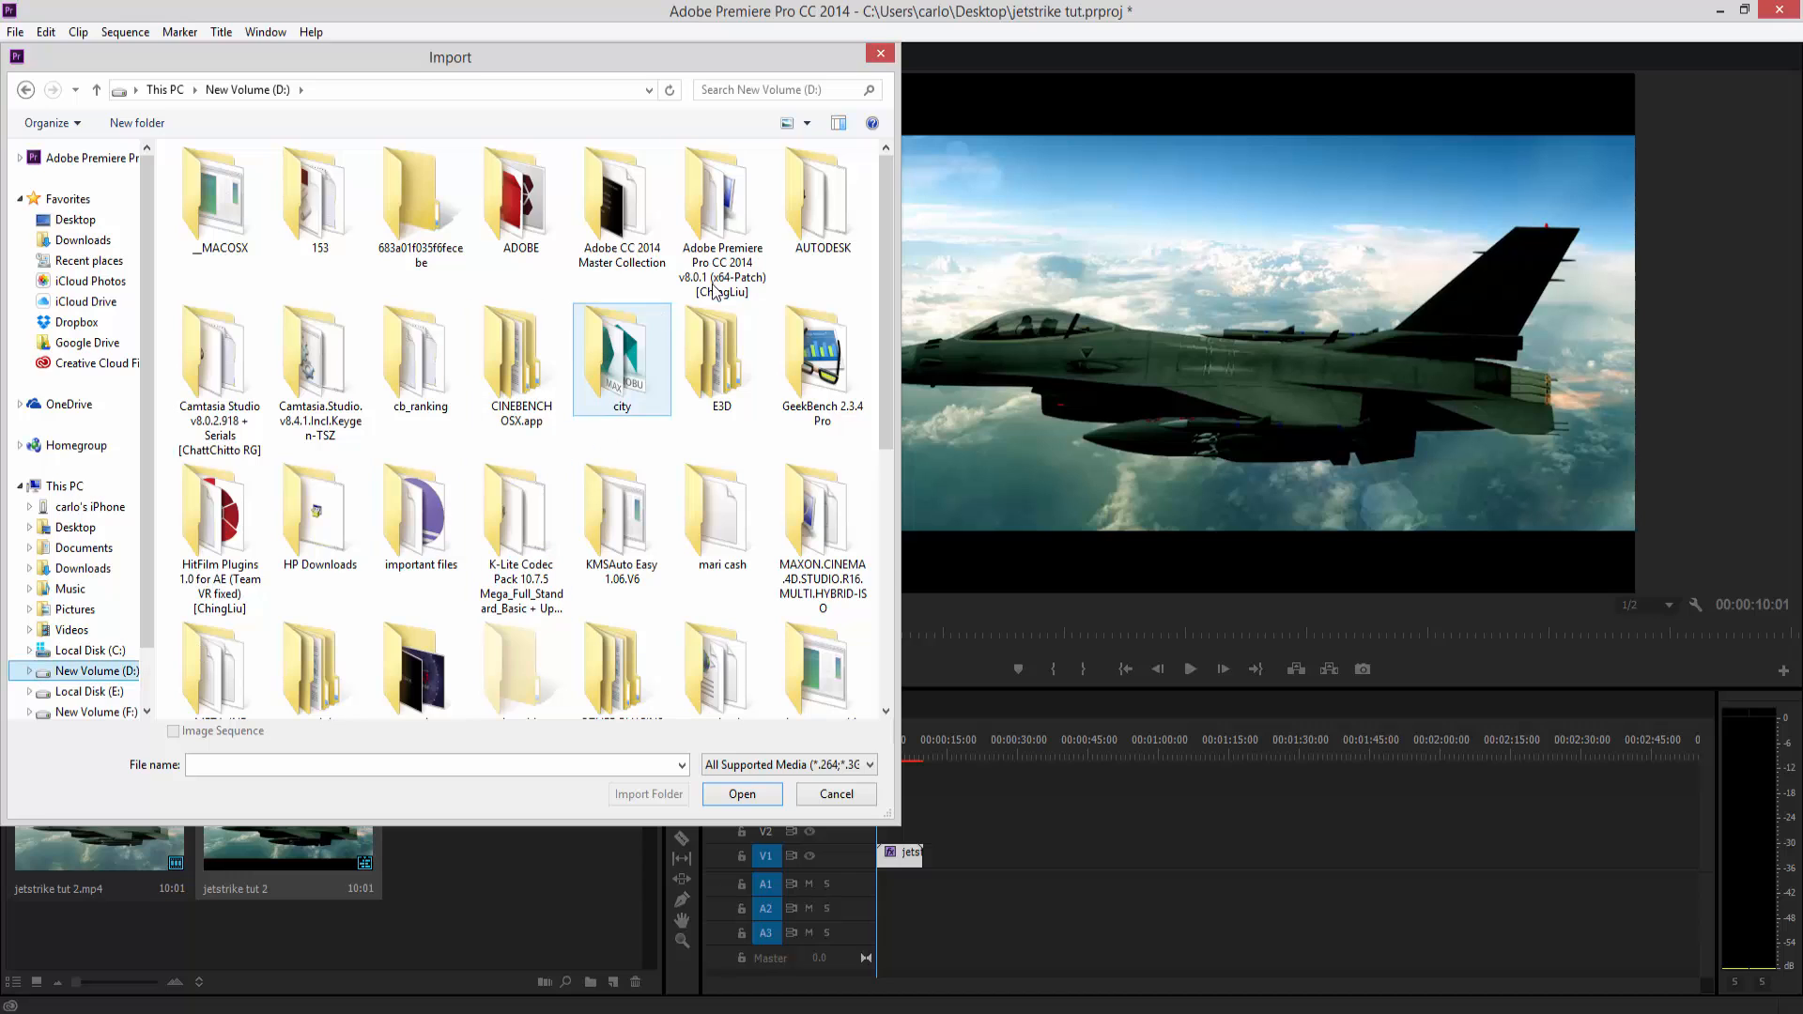
drag(889, 381, 871, 560)
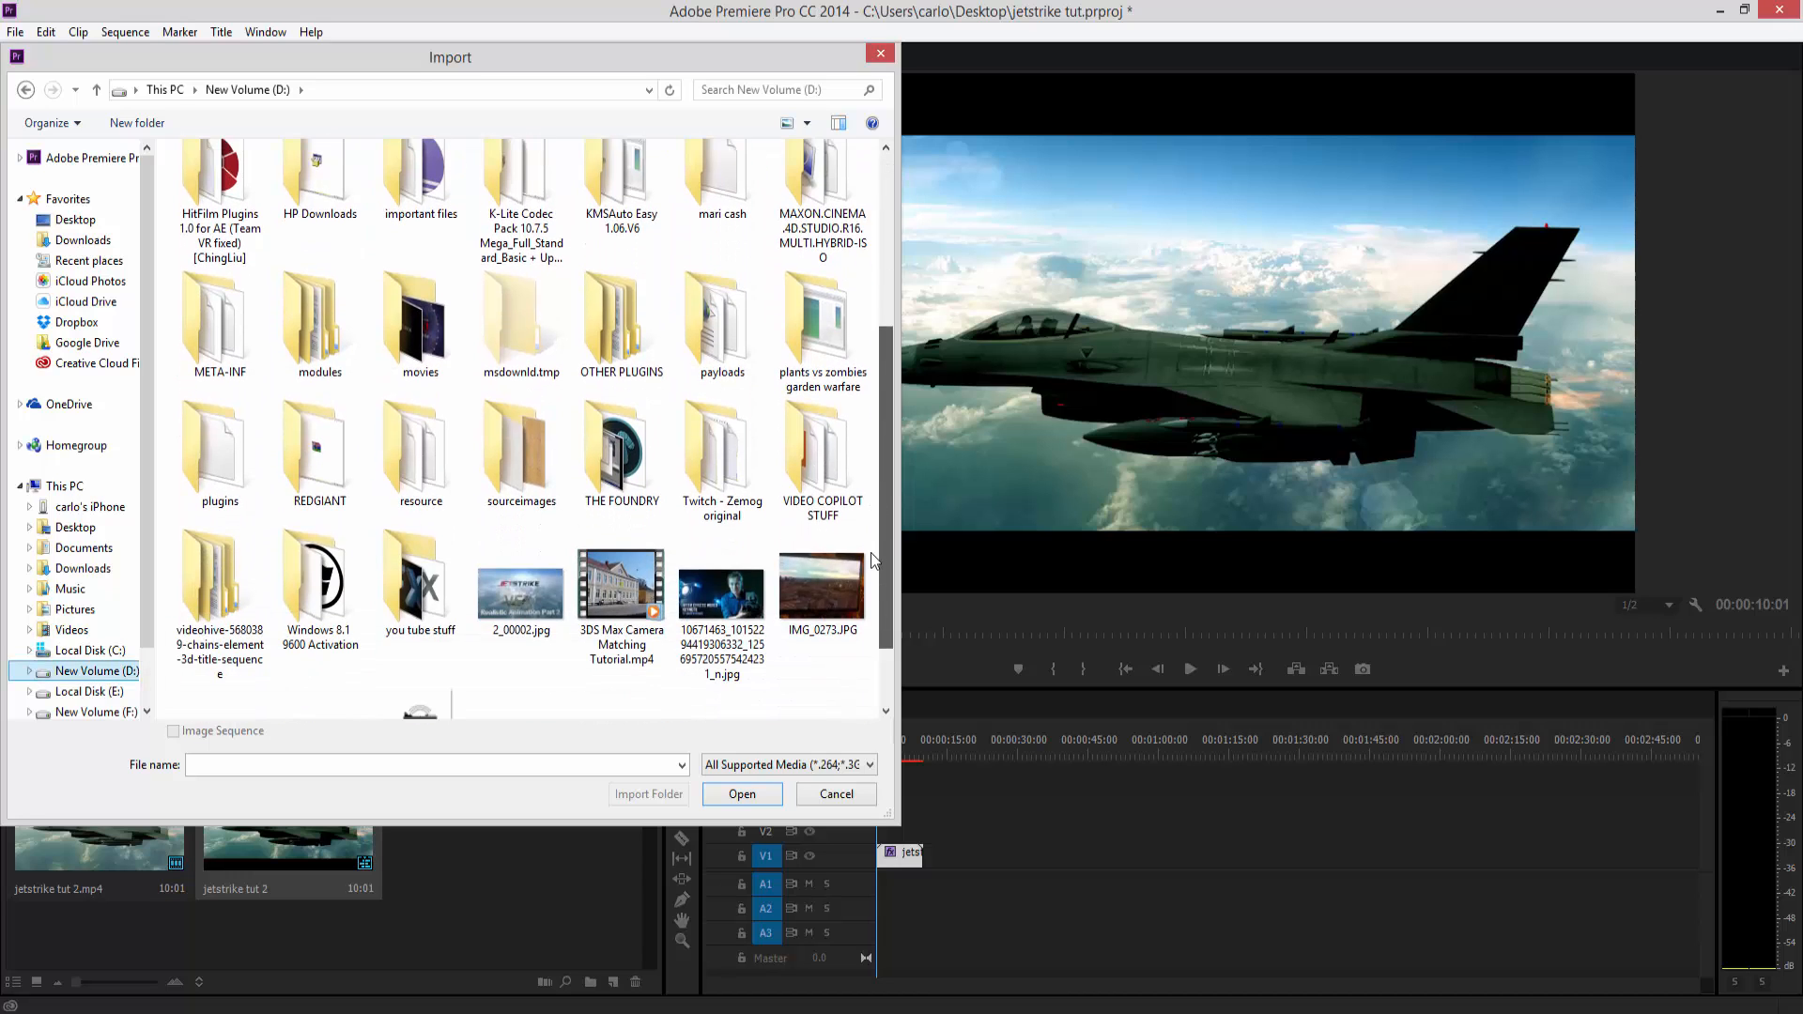
double_click(823, 447)
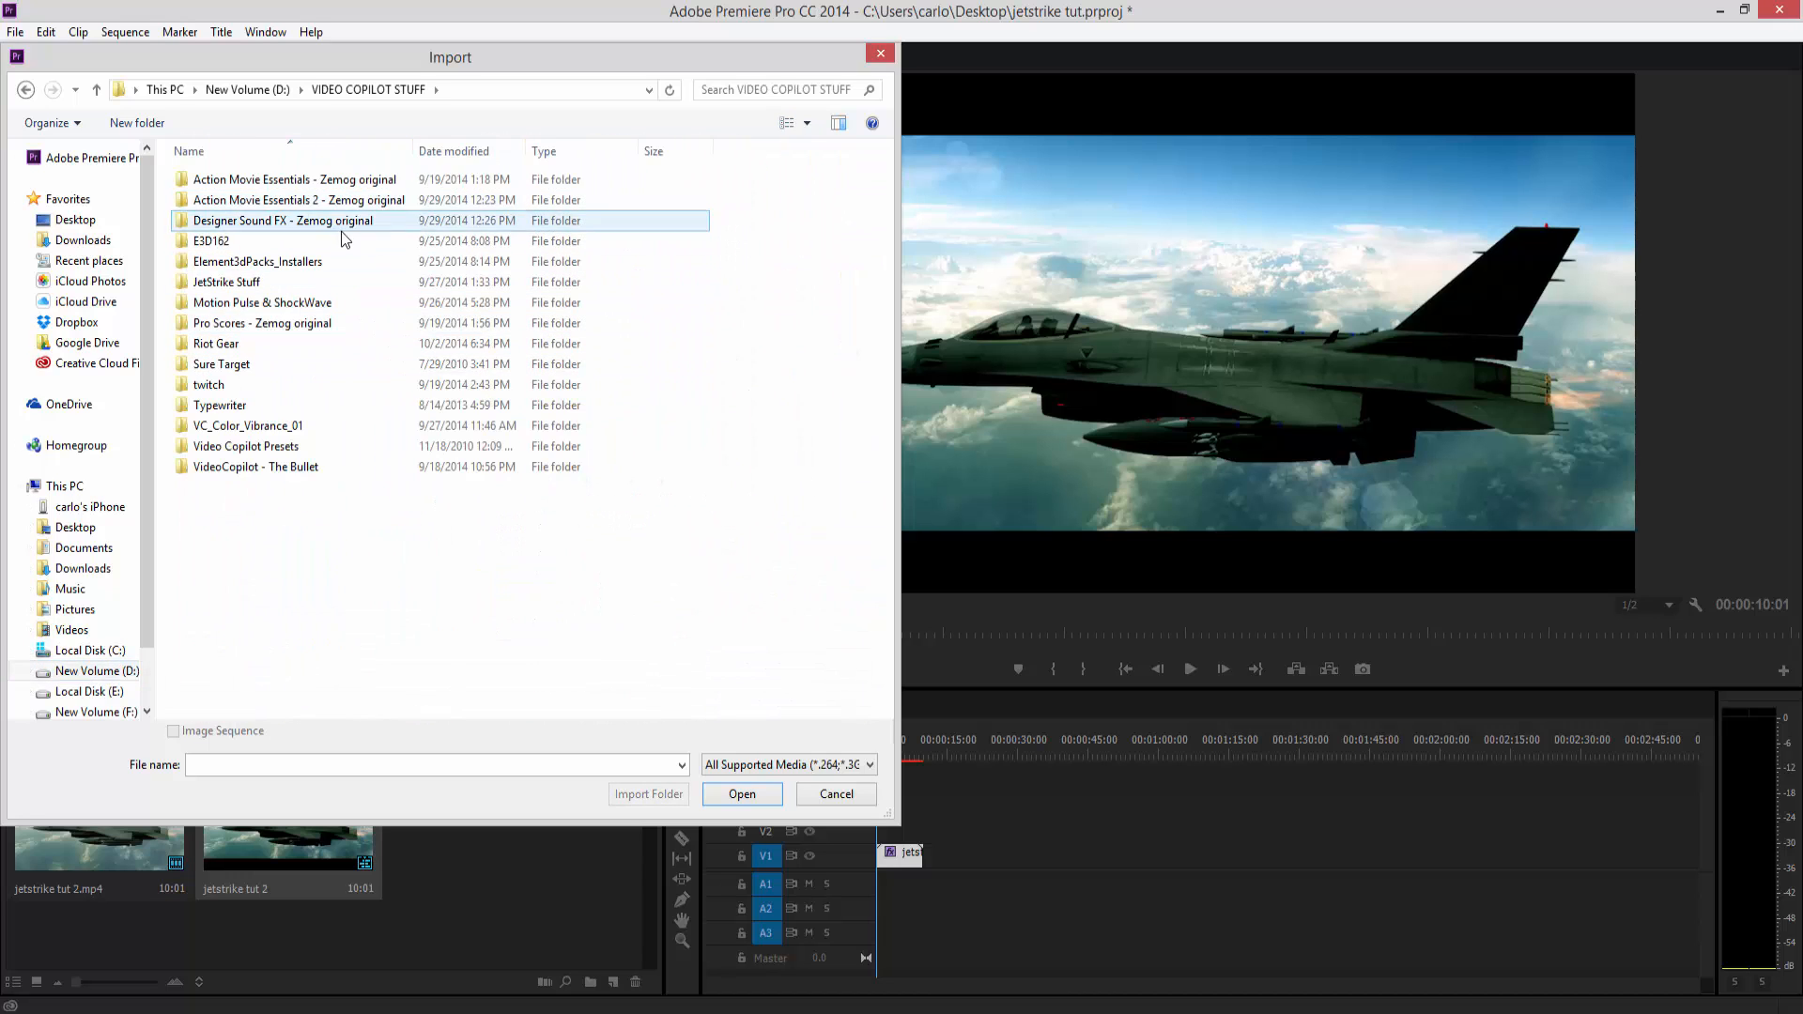
Step: Browse through JetStrike Stuff, FlightKitAircraftSoundFX and Aircraft_SoundFX to the Jet_Engines sound folder
double_click(291, 304)
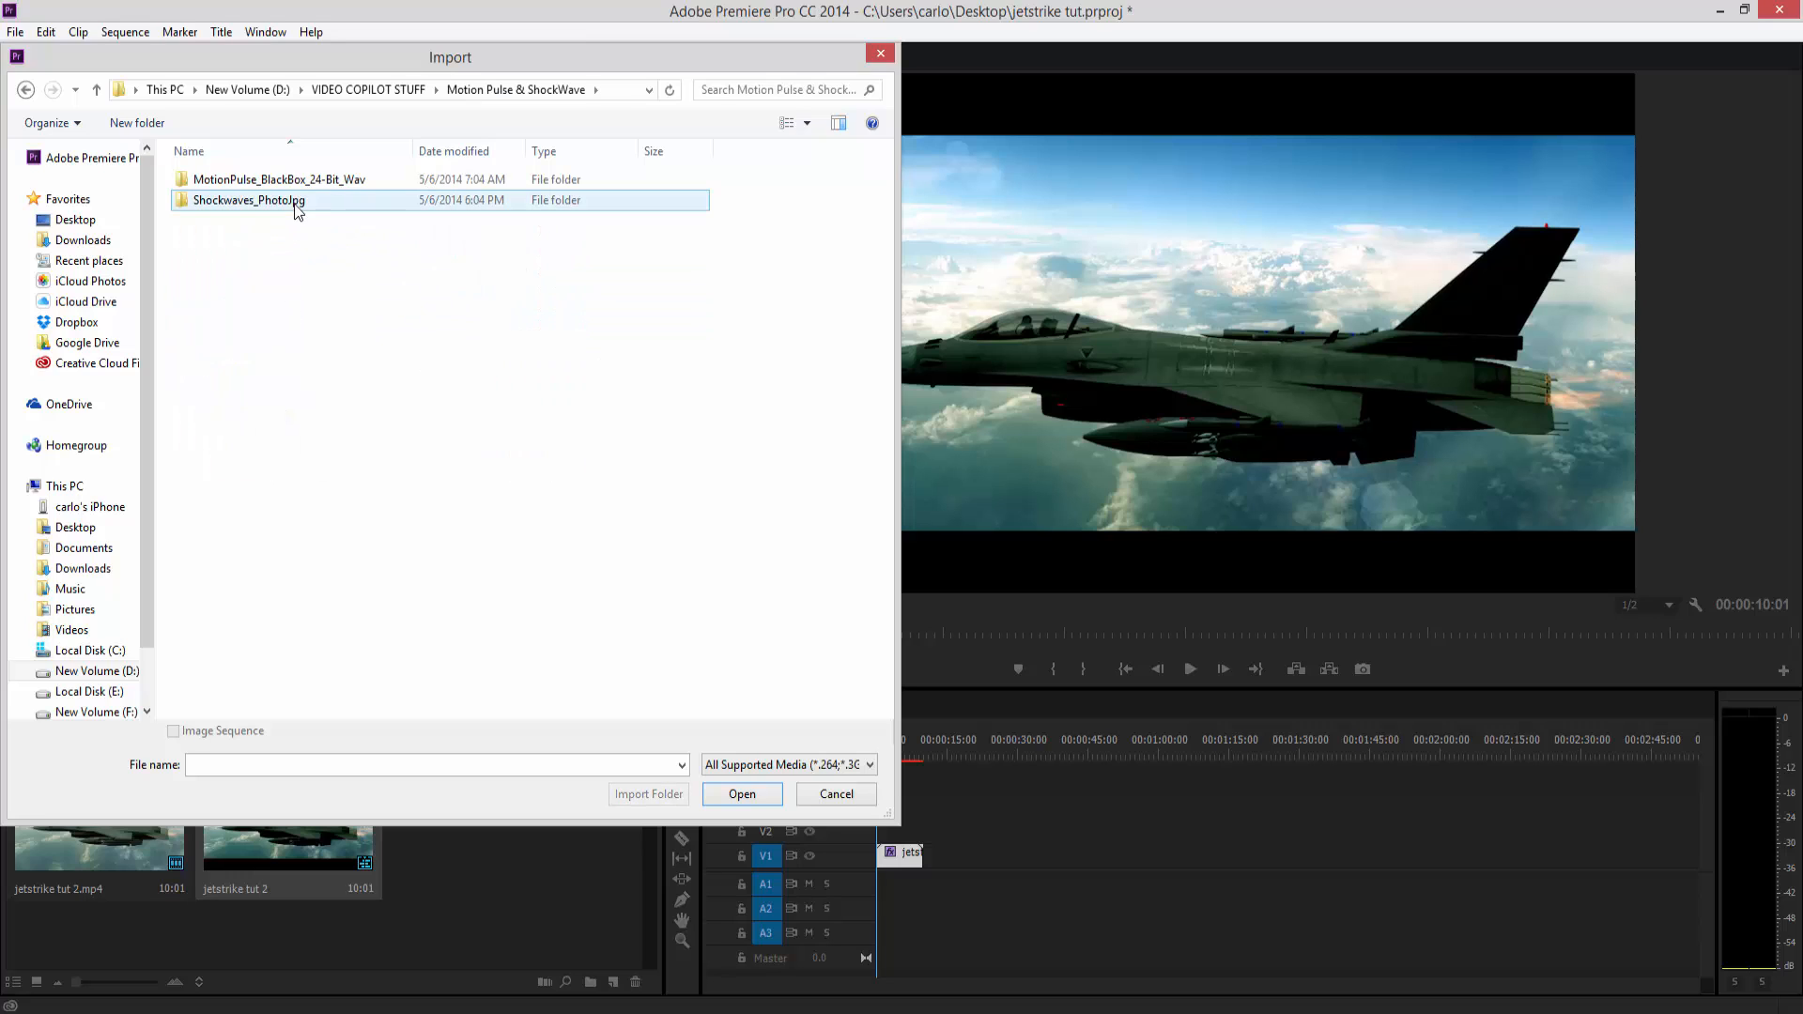
click(26, 90)
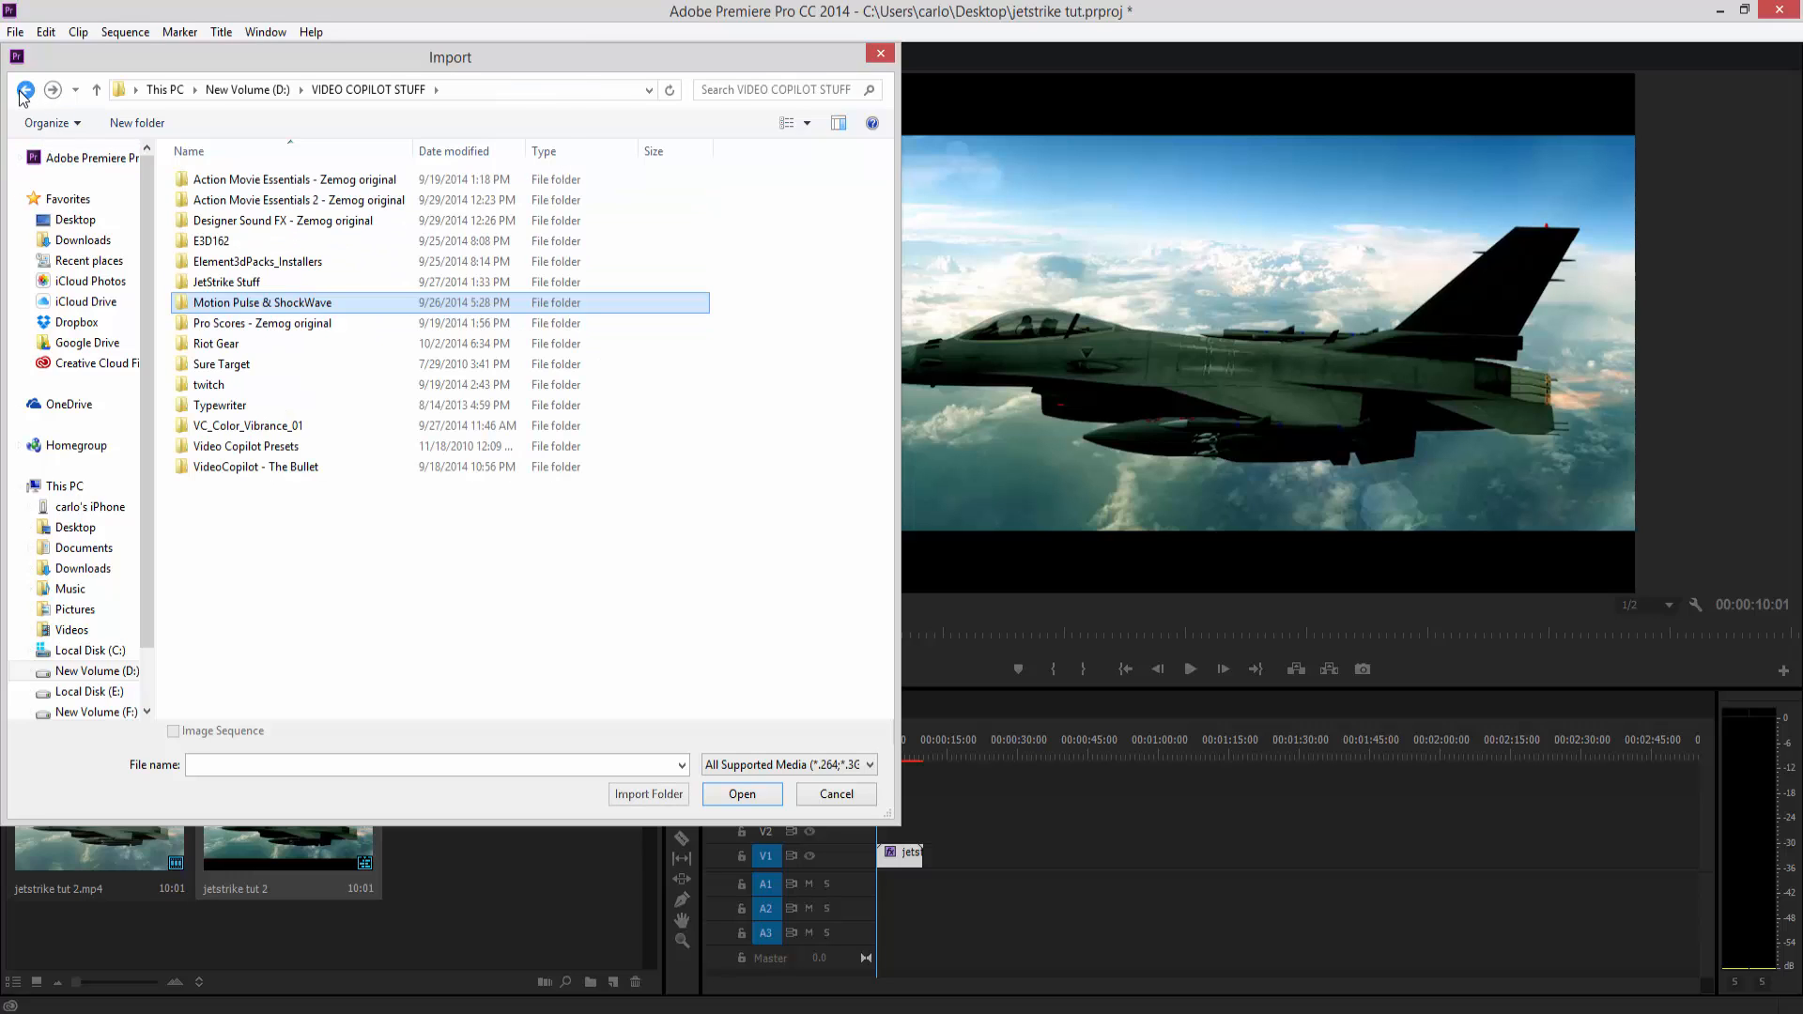
double_click(226, 282)
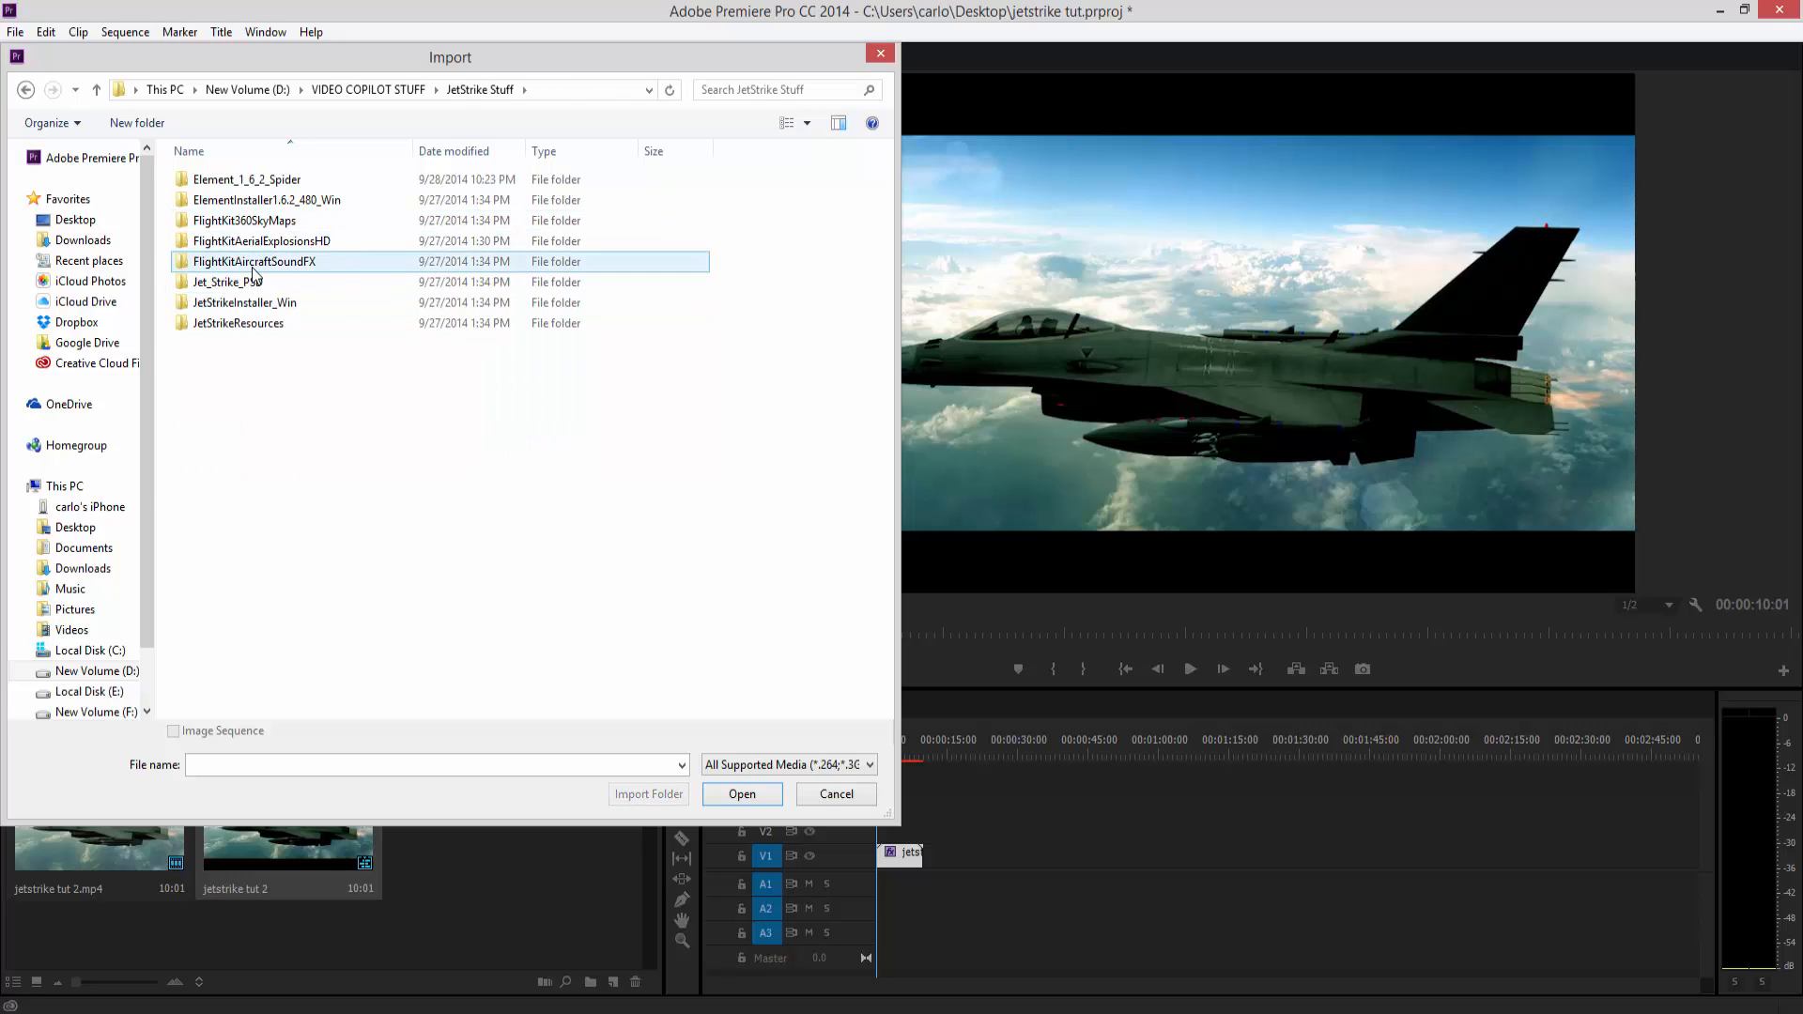
double_click(252, 262)
double_click(268, 180)
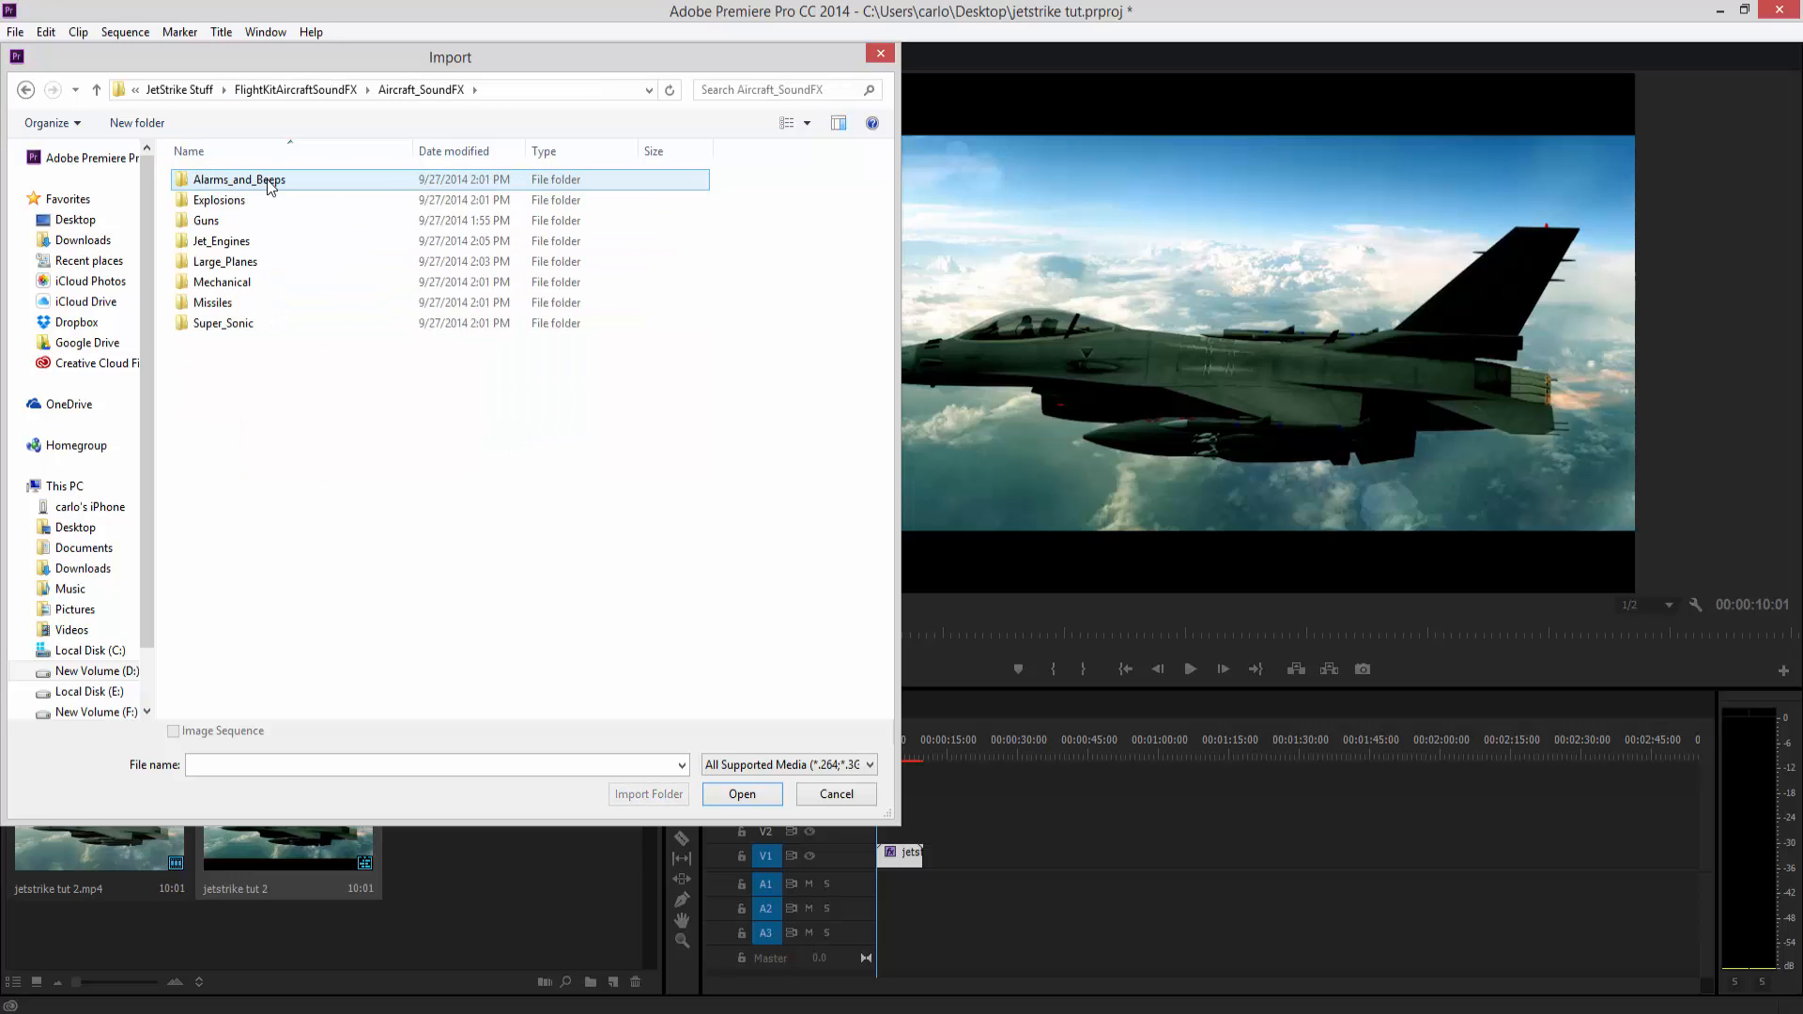
double_click(241, 244)
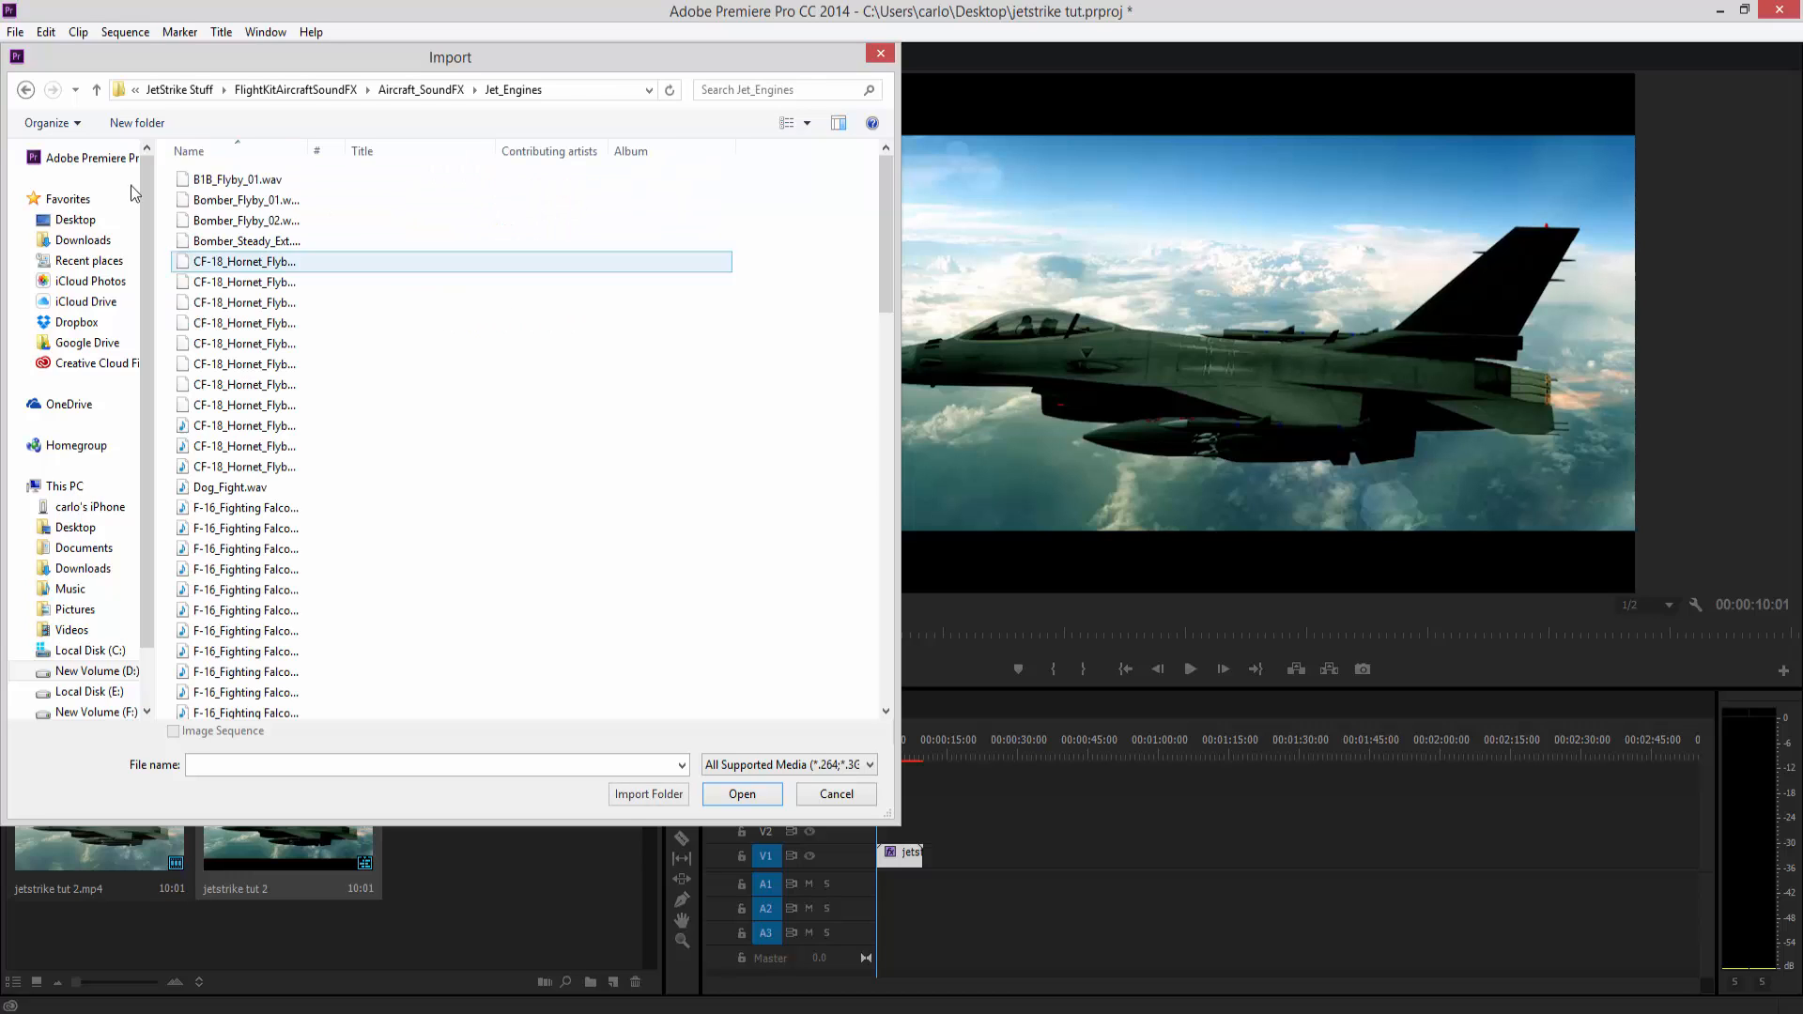
Step: Widen the name column to read the file names and import F-16_Fighting Falcon_ Medium_distance_09.wav
drag(309, 150, 576, 177)
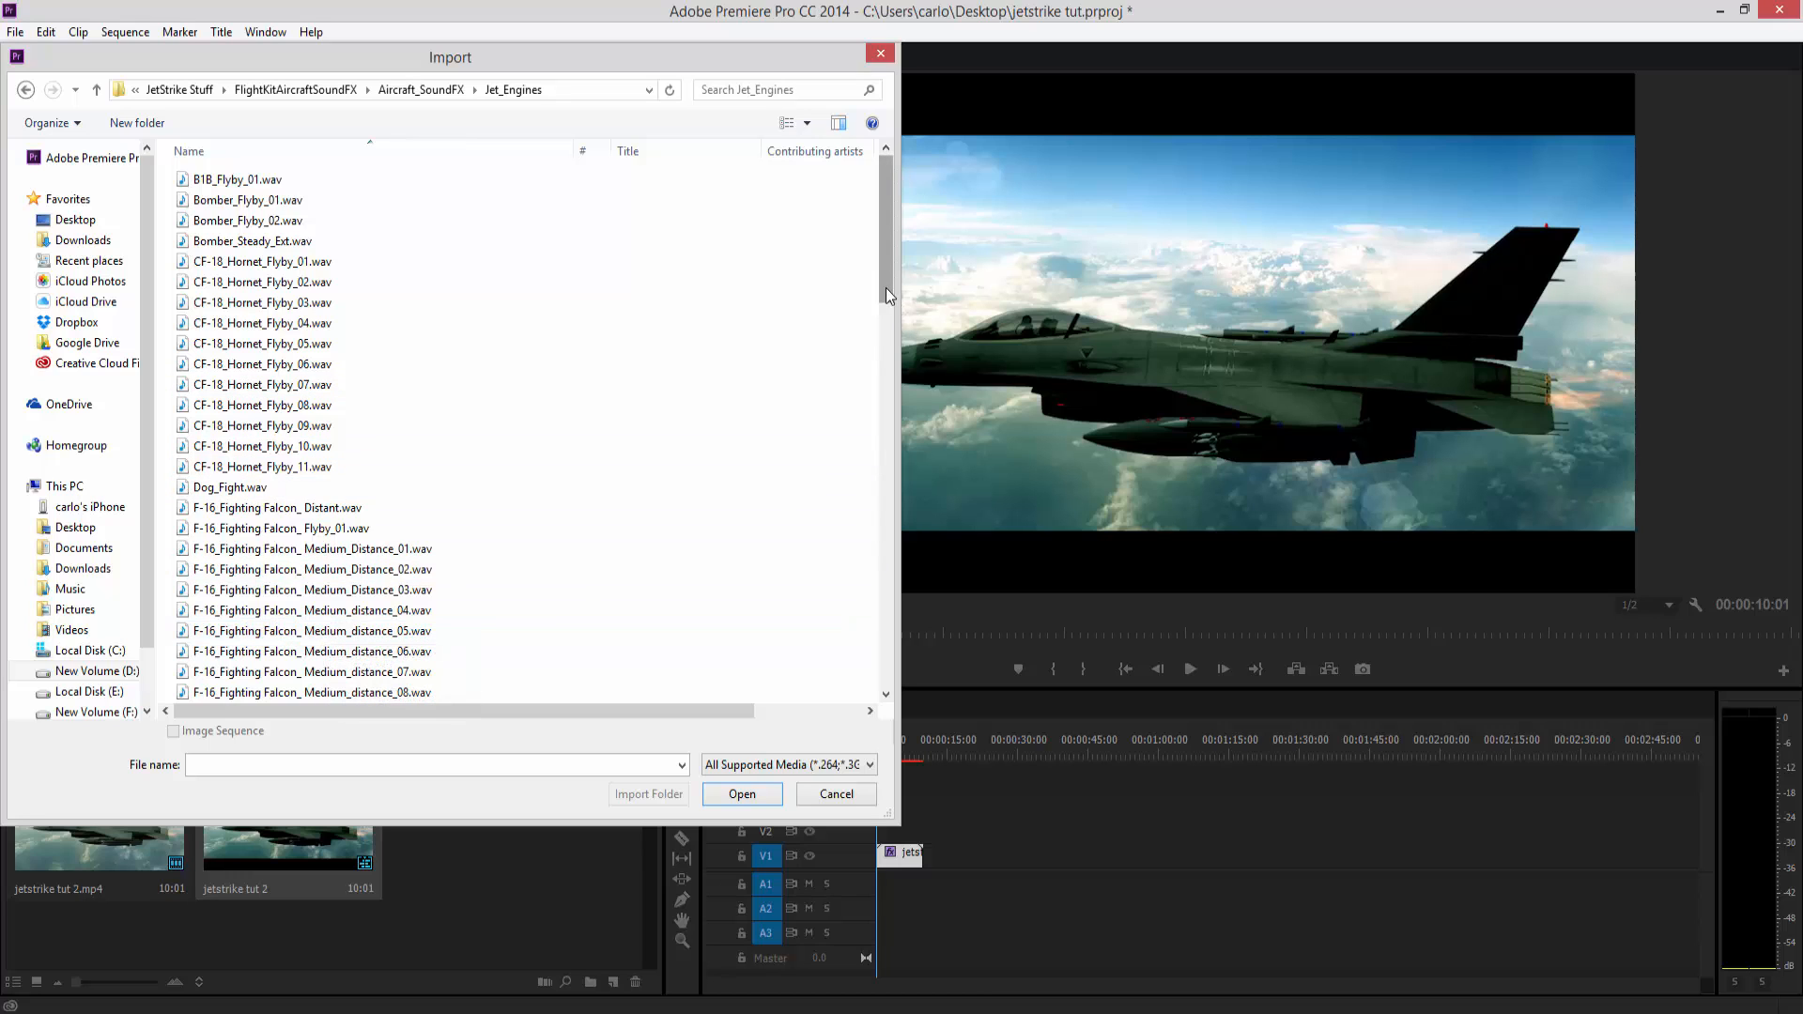
drag(886, 287, 882, 331)
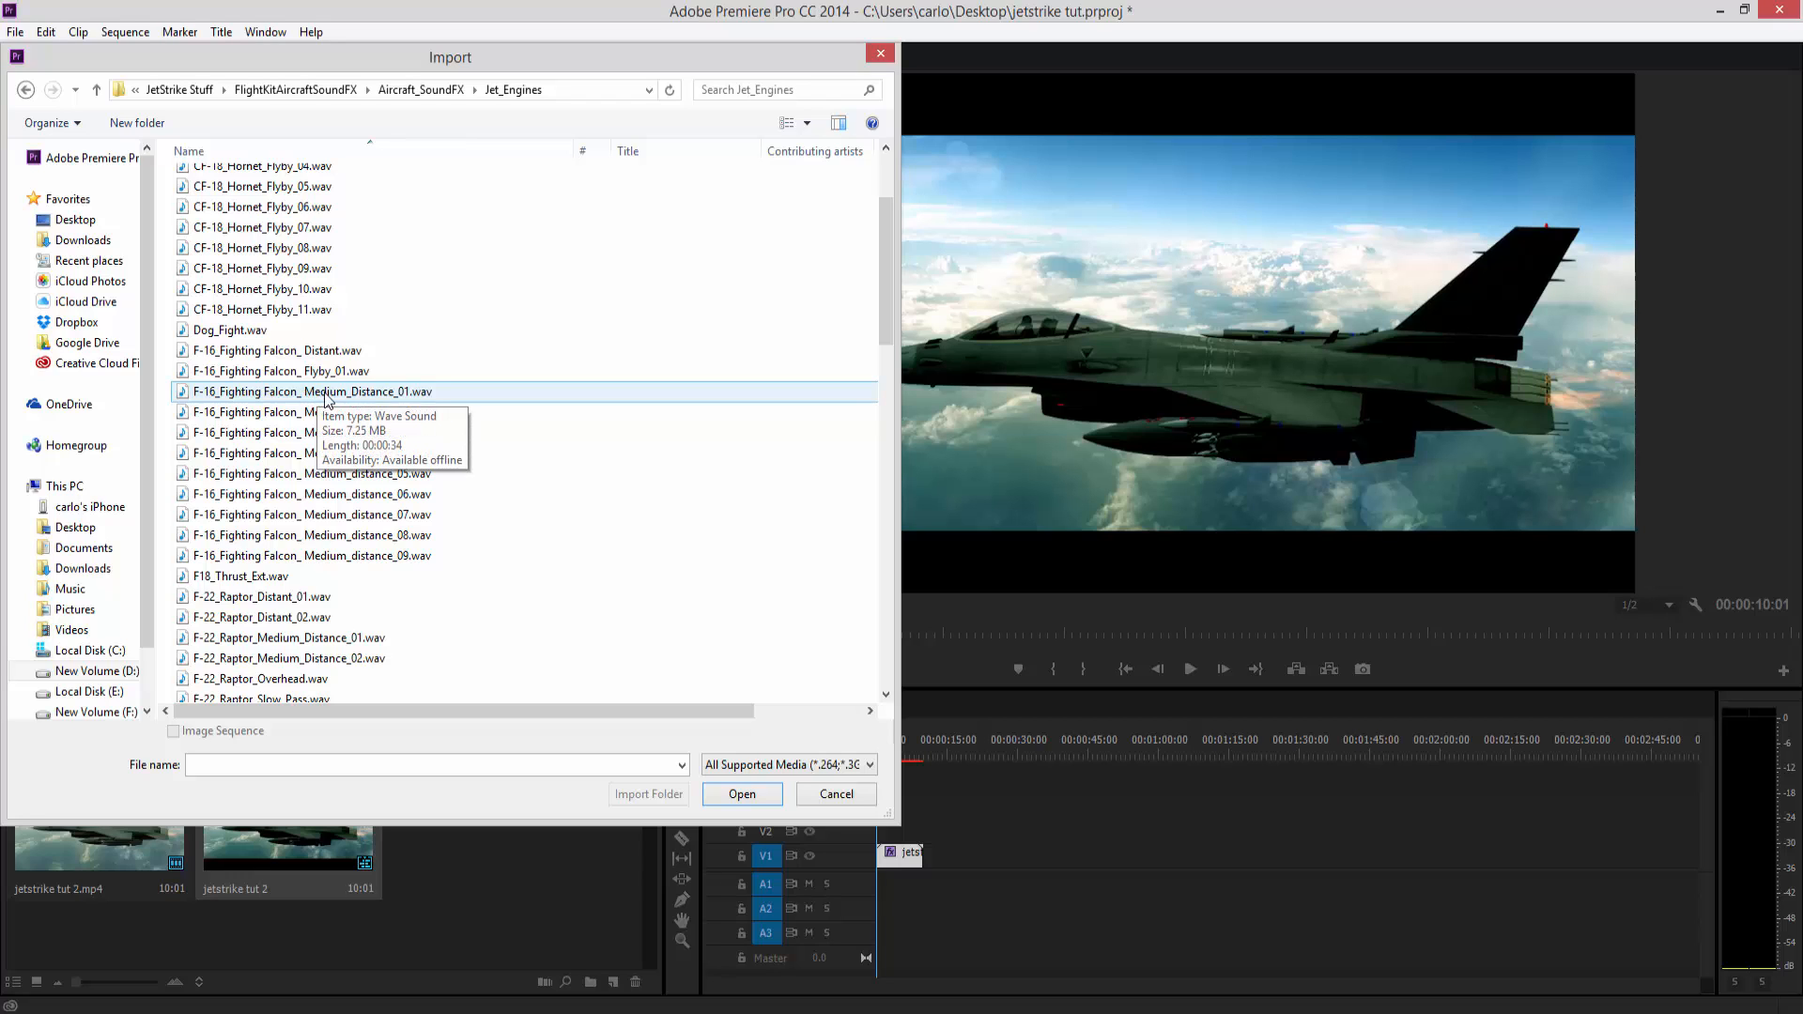
drag(887, 341, 885, 381)
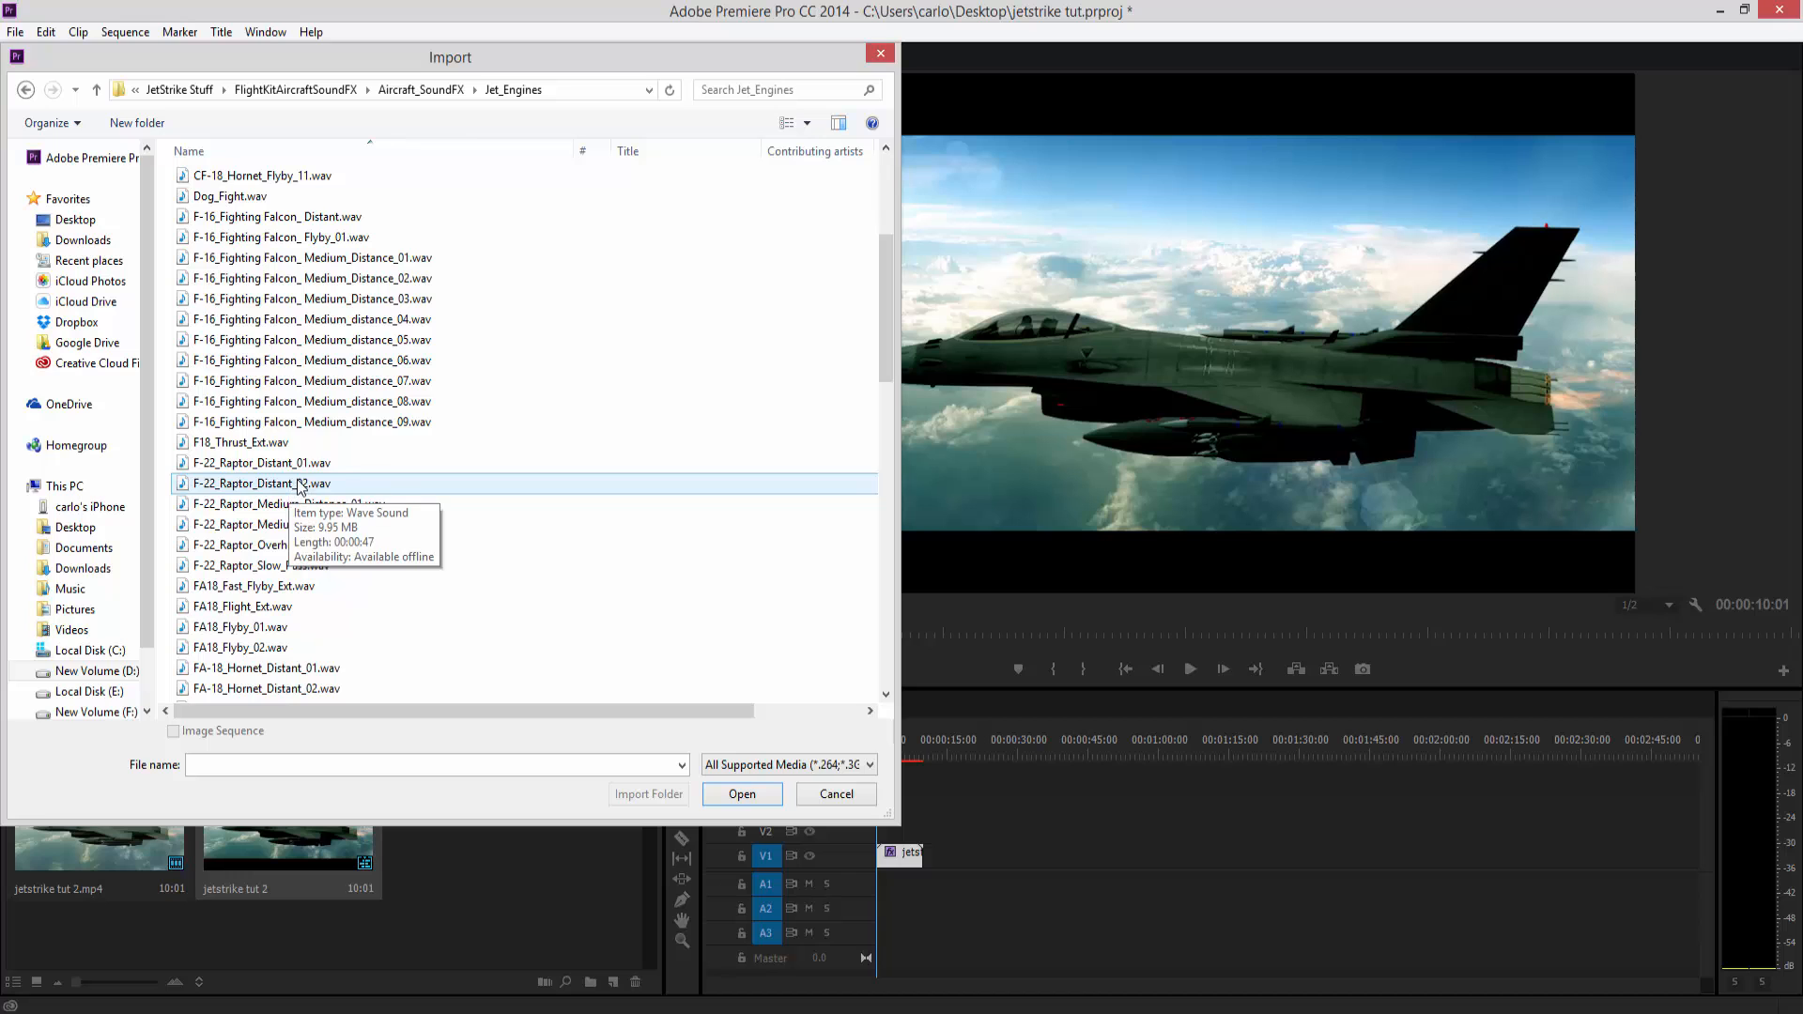
click(329, 424)
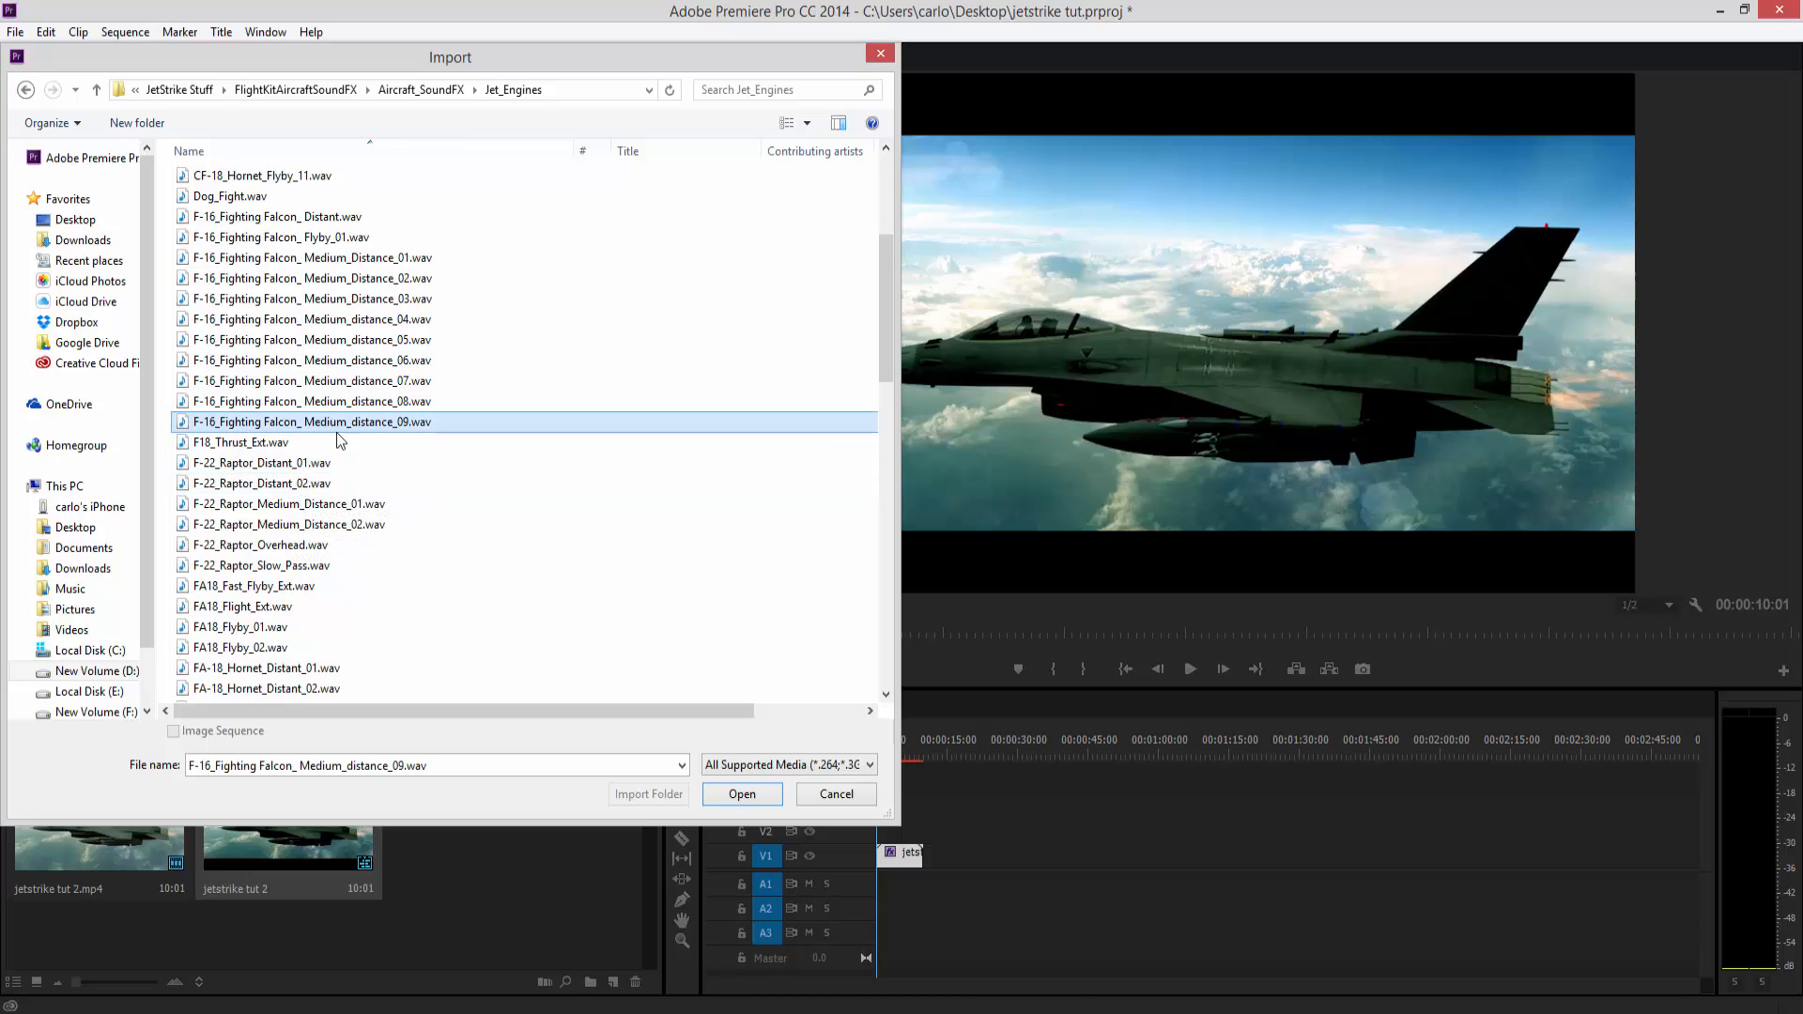
click(742, 795)
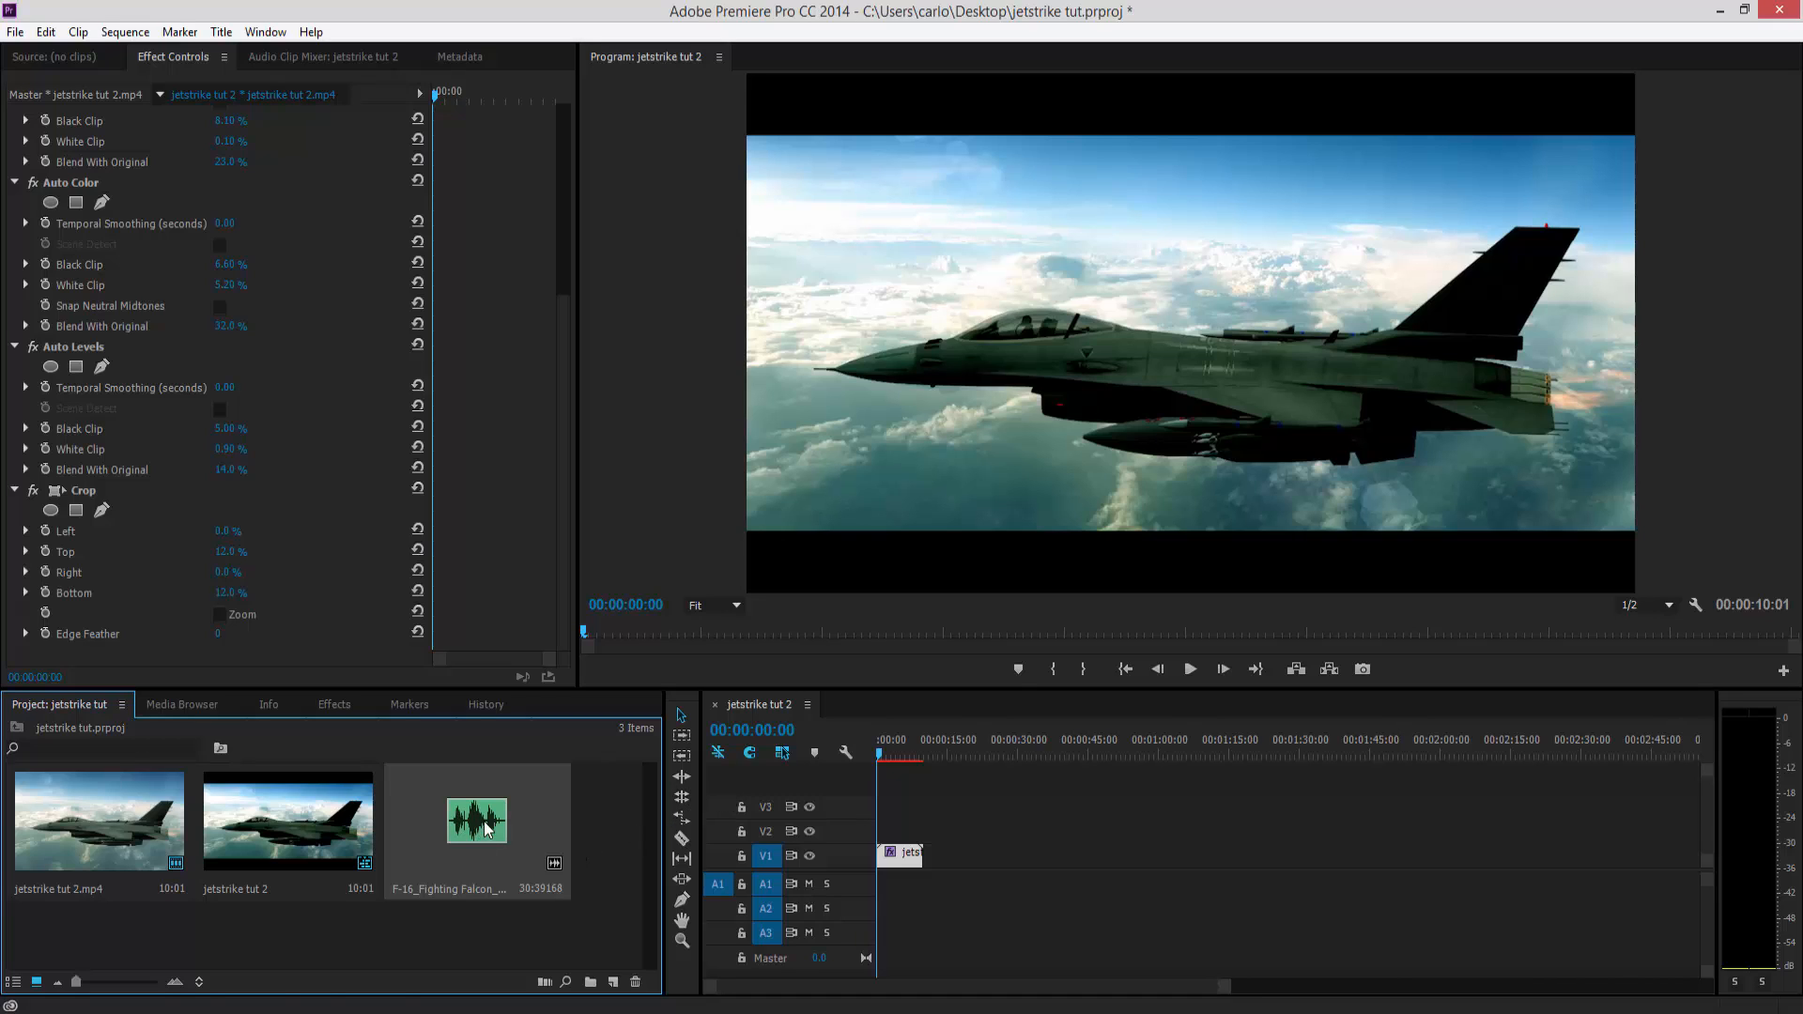
Step: Try the F-16 sound on audio track A1 by playing it under the jet clip, and delete it from the timeline
drag(487, 827, 883, 893)
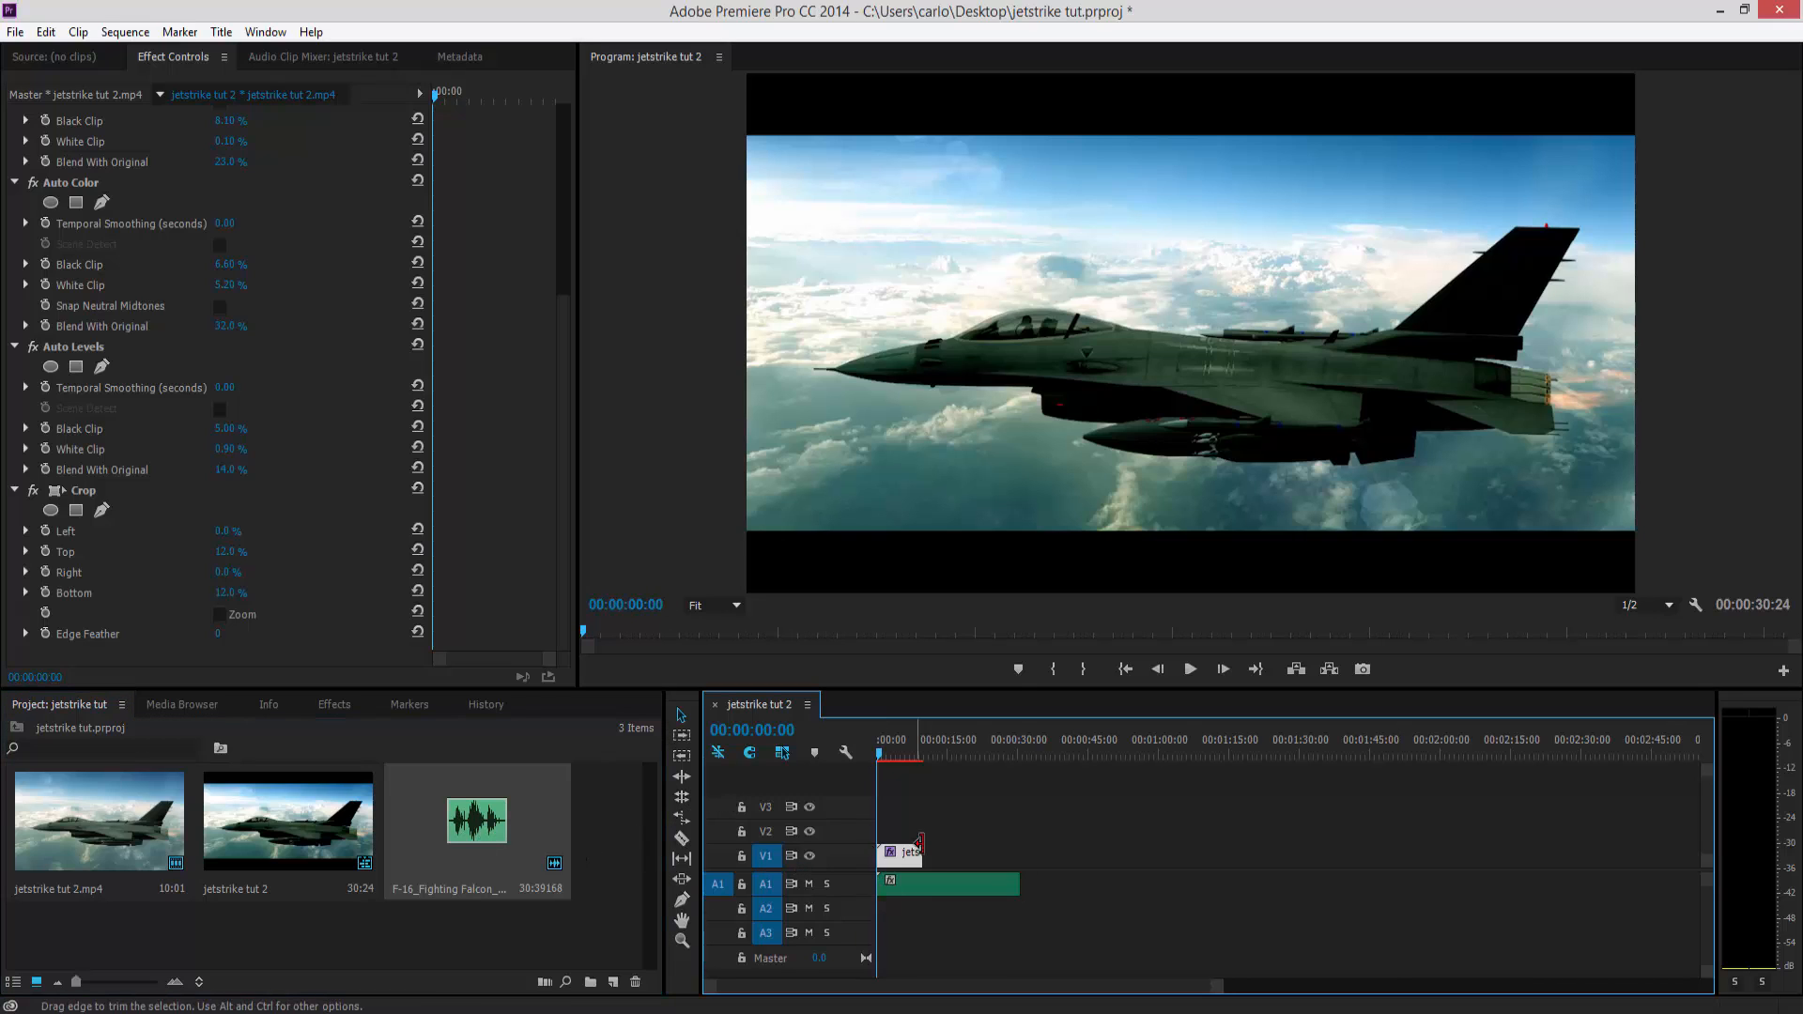
click(1191, 670)
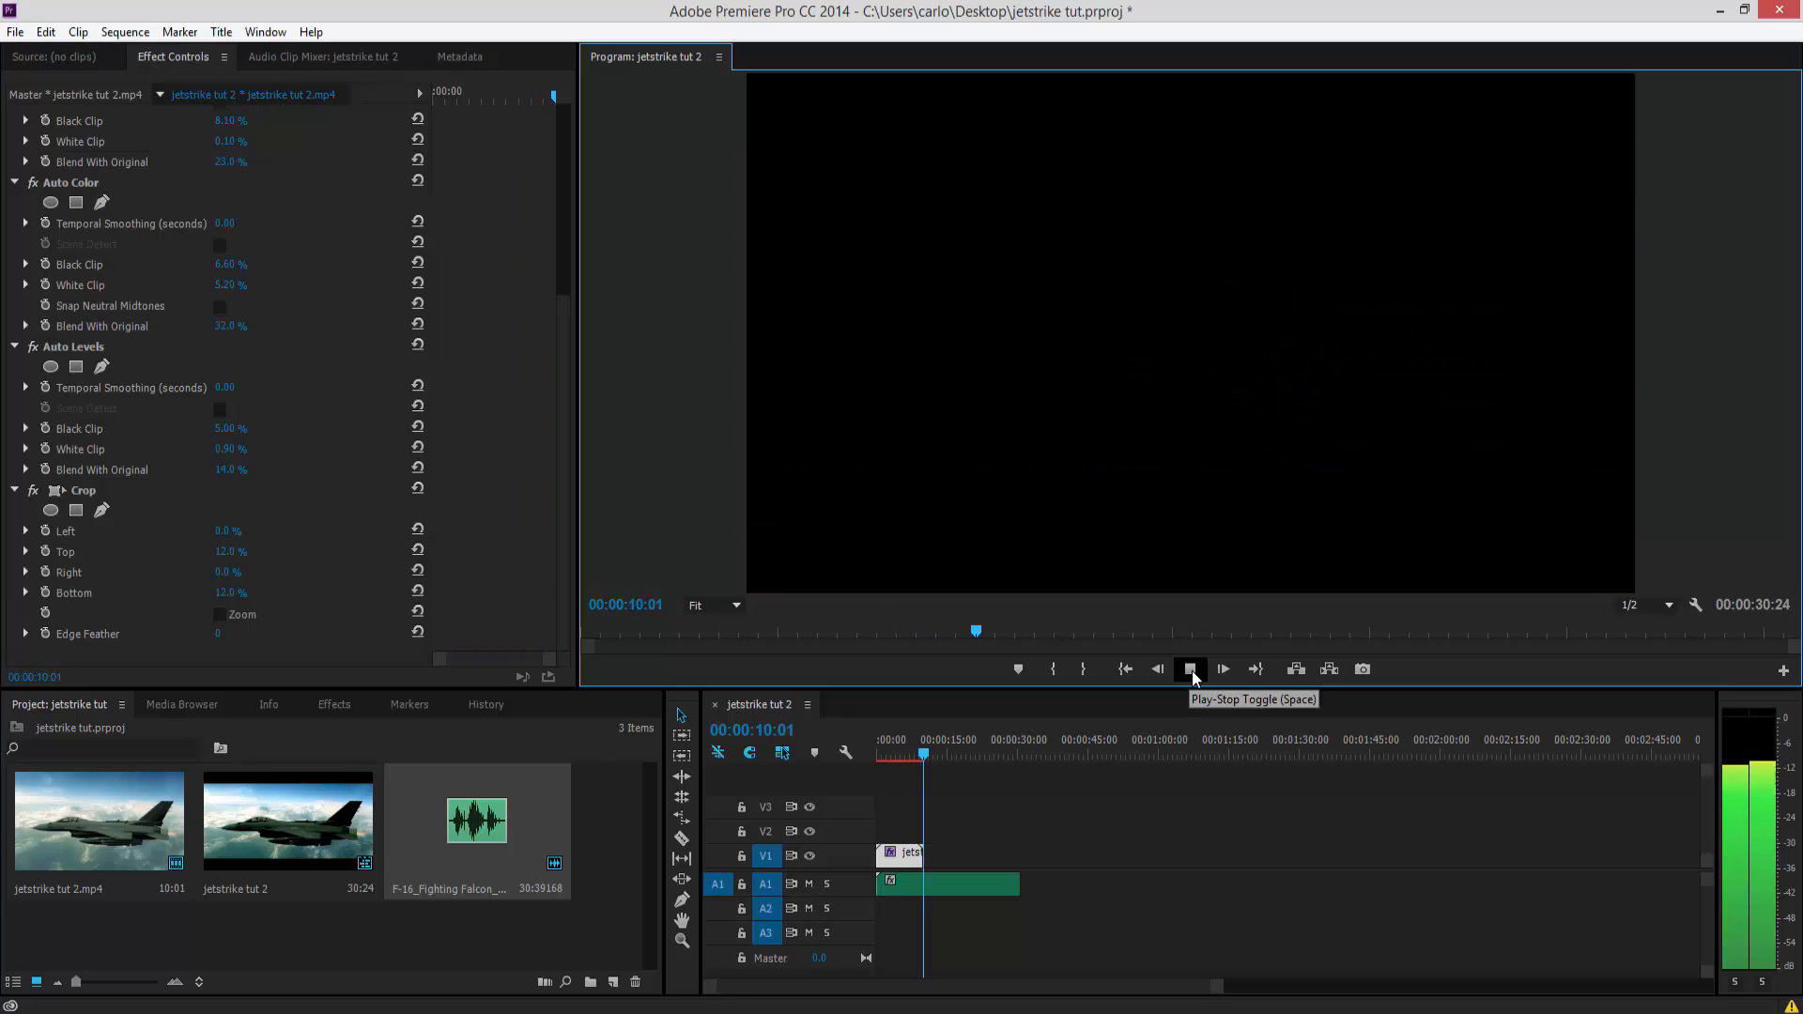
click(1192, 671)
drag(927, 762, 883, 757)
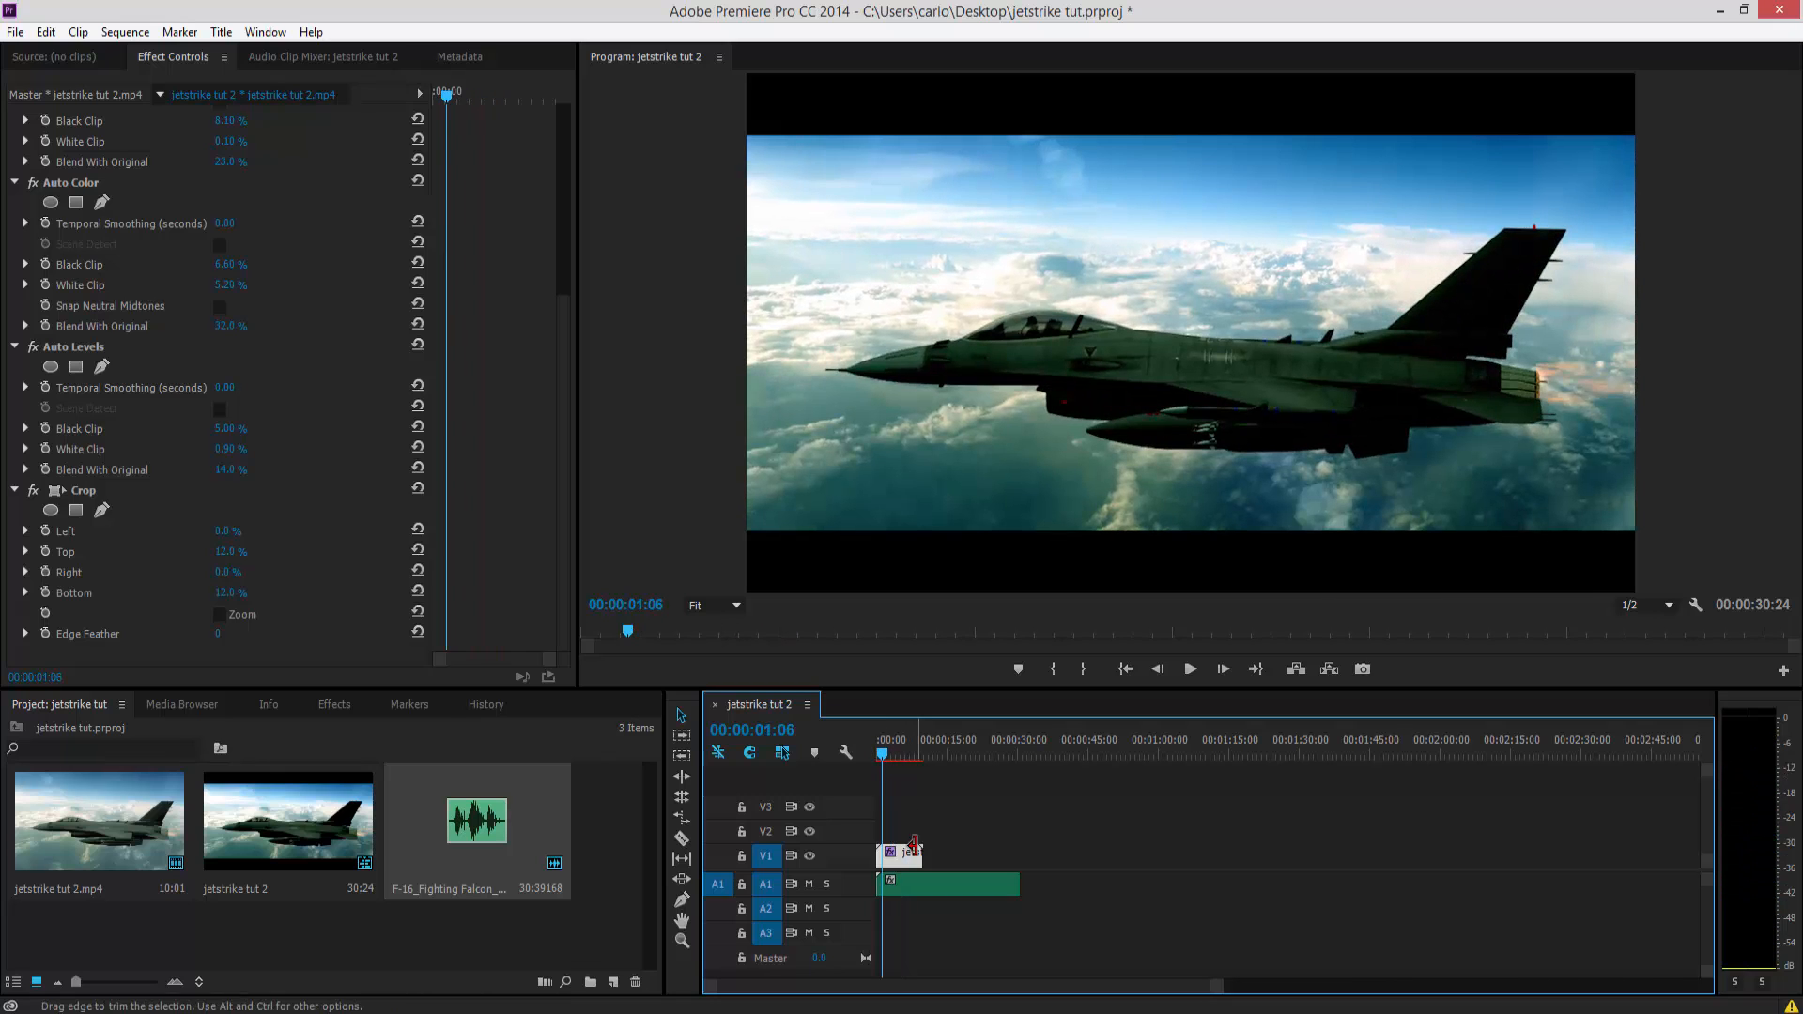
click(924, 885)
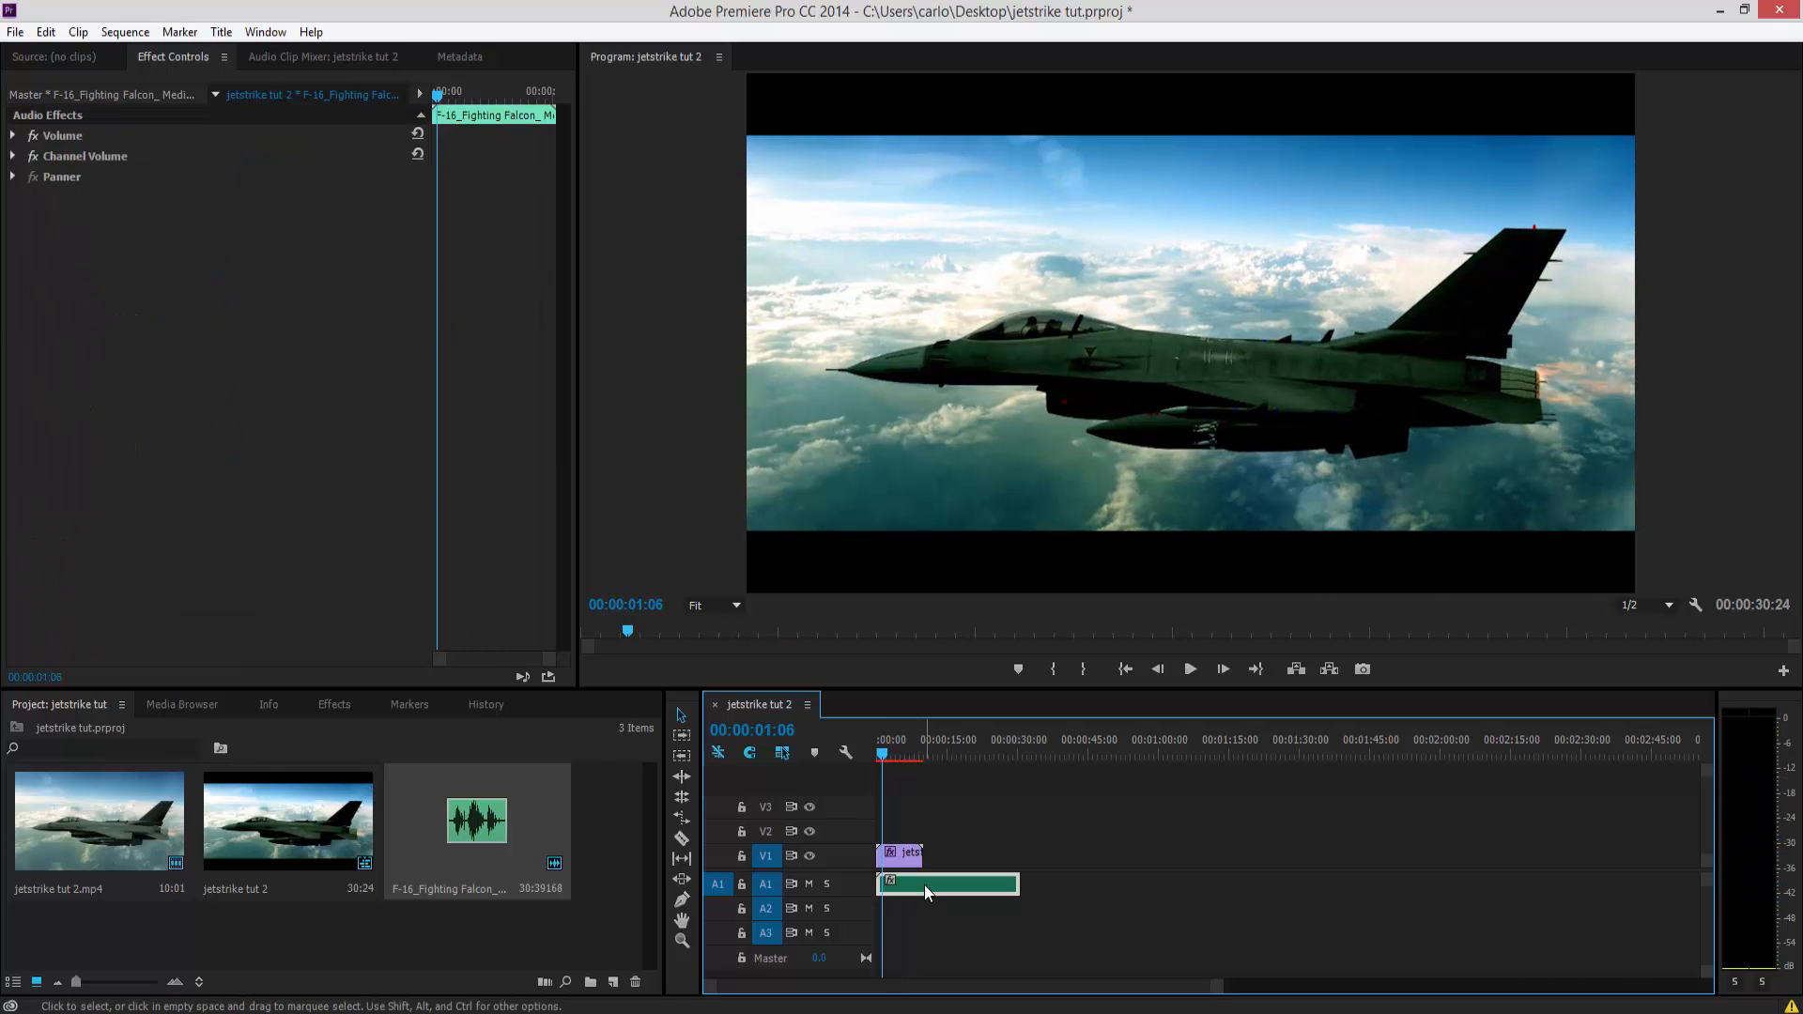
key(Delete)
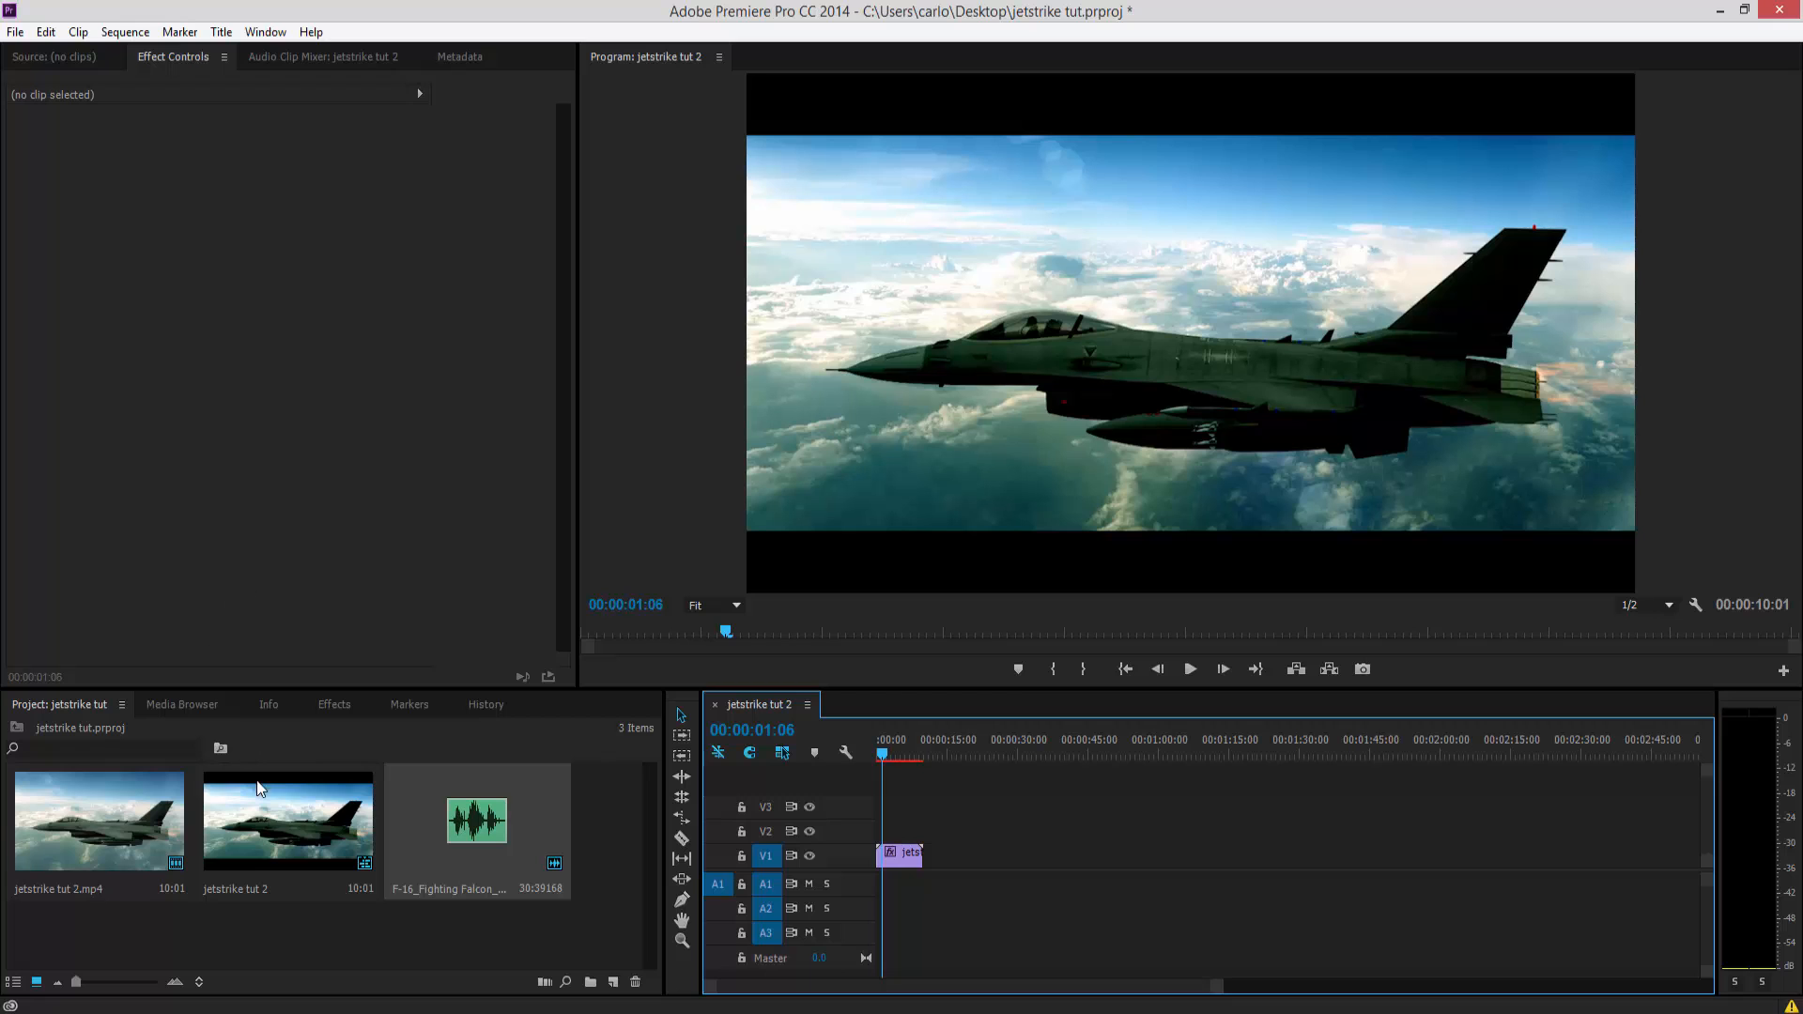
Step: Import FA-18_Hornet_Steady_Ext.wav from the Jet_Engines folder into the project
click(16, 32)
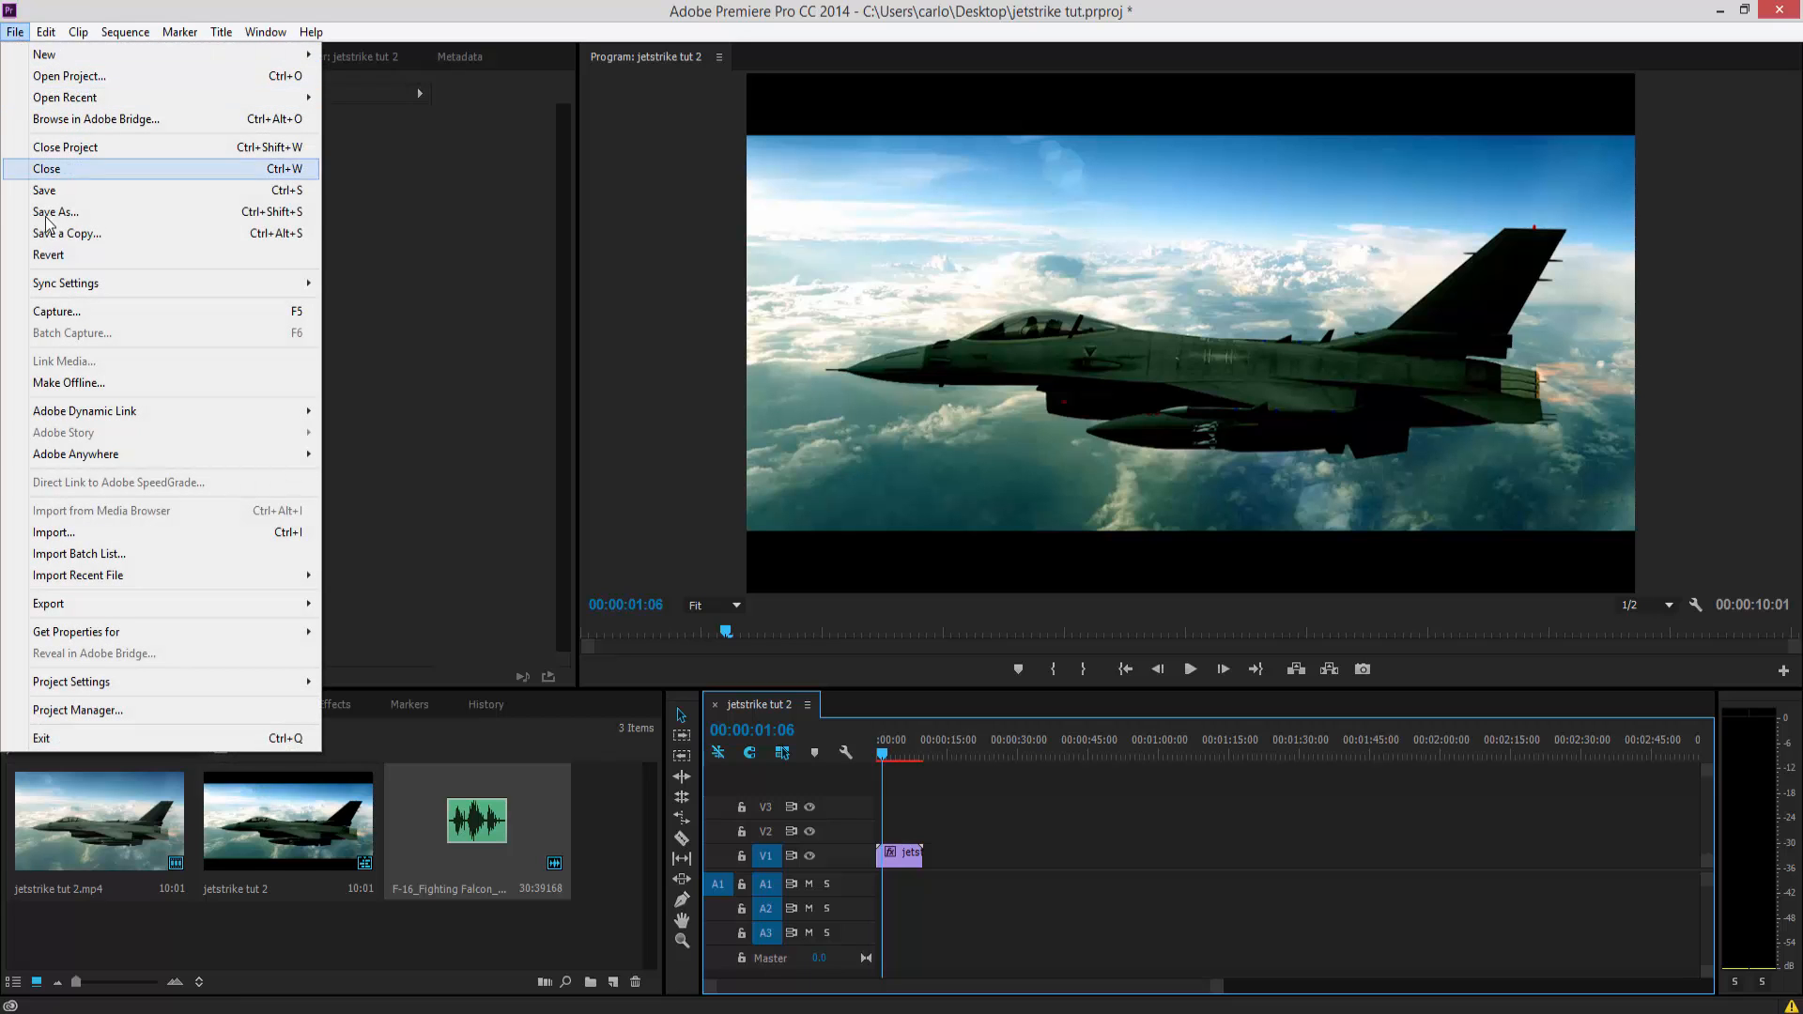
click(53, 533)
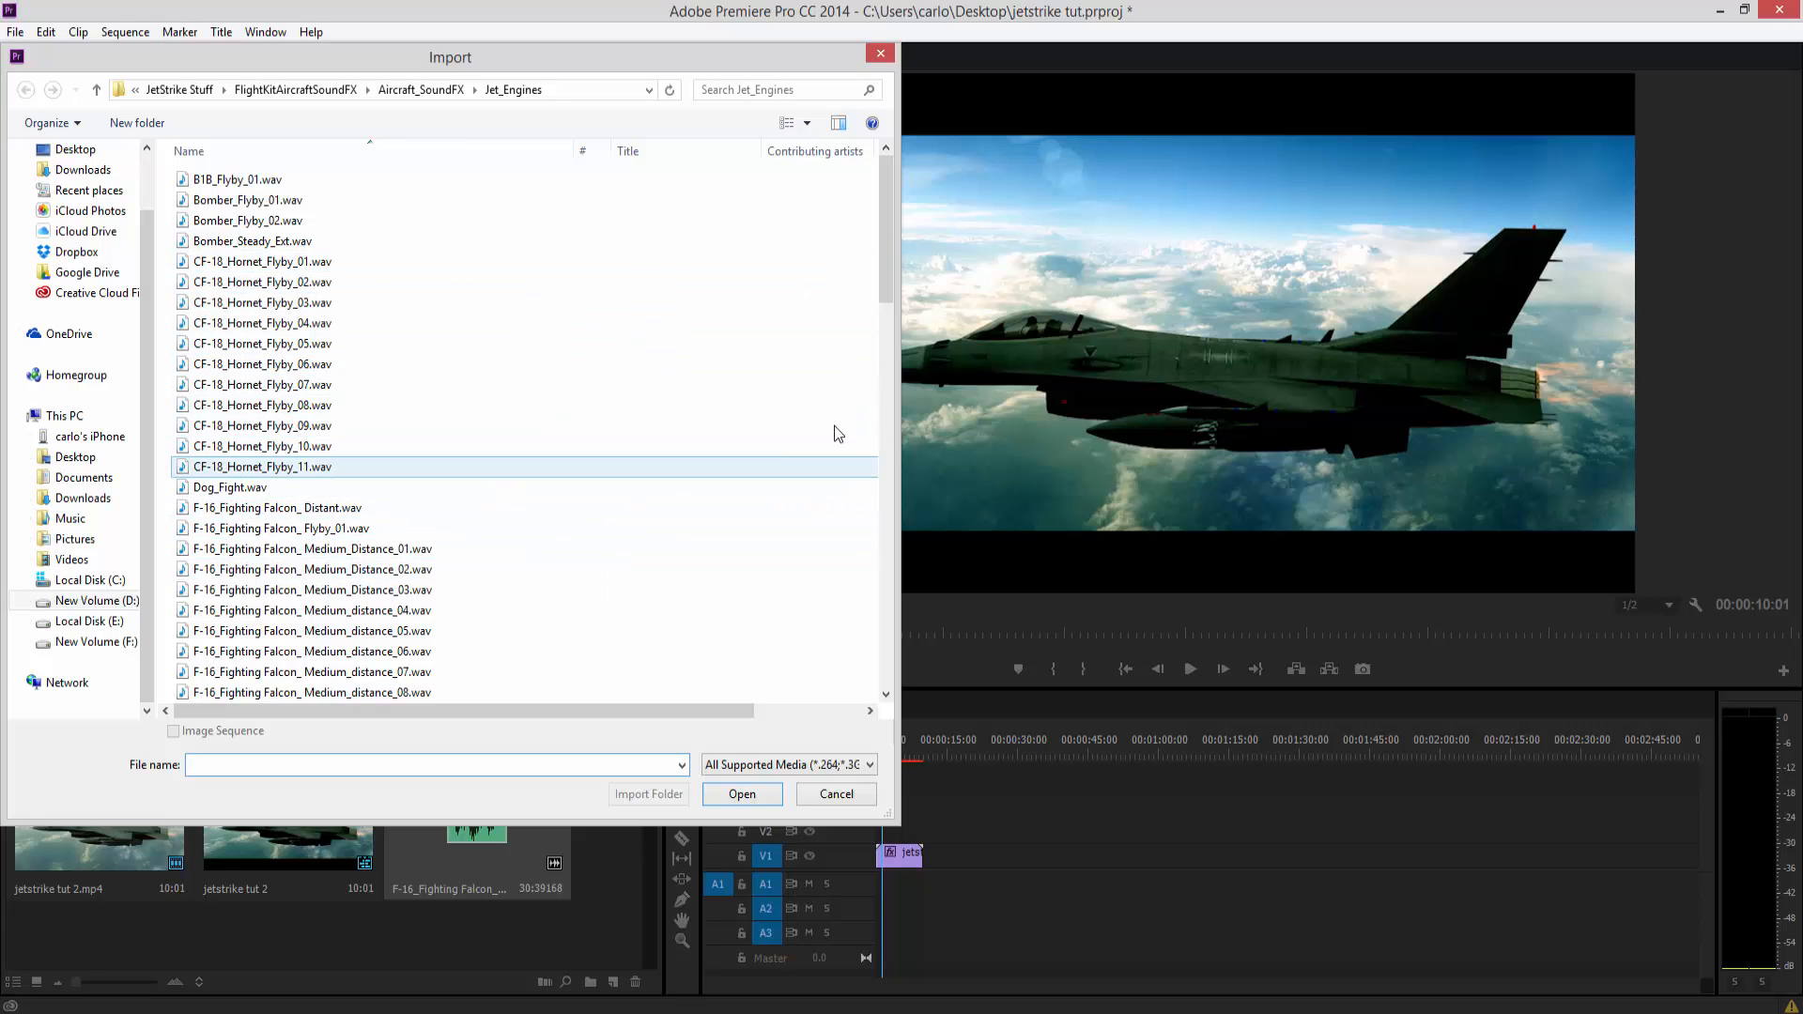
drag(888, 295, 887, 369)
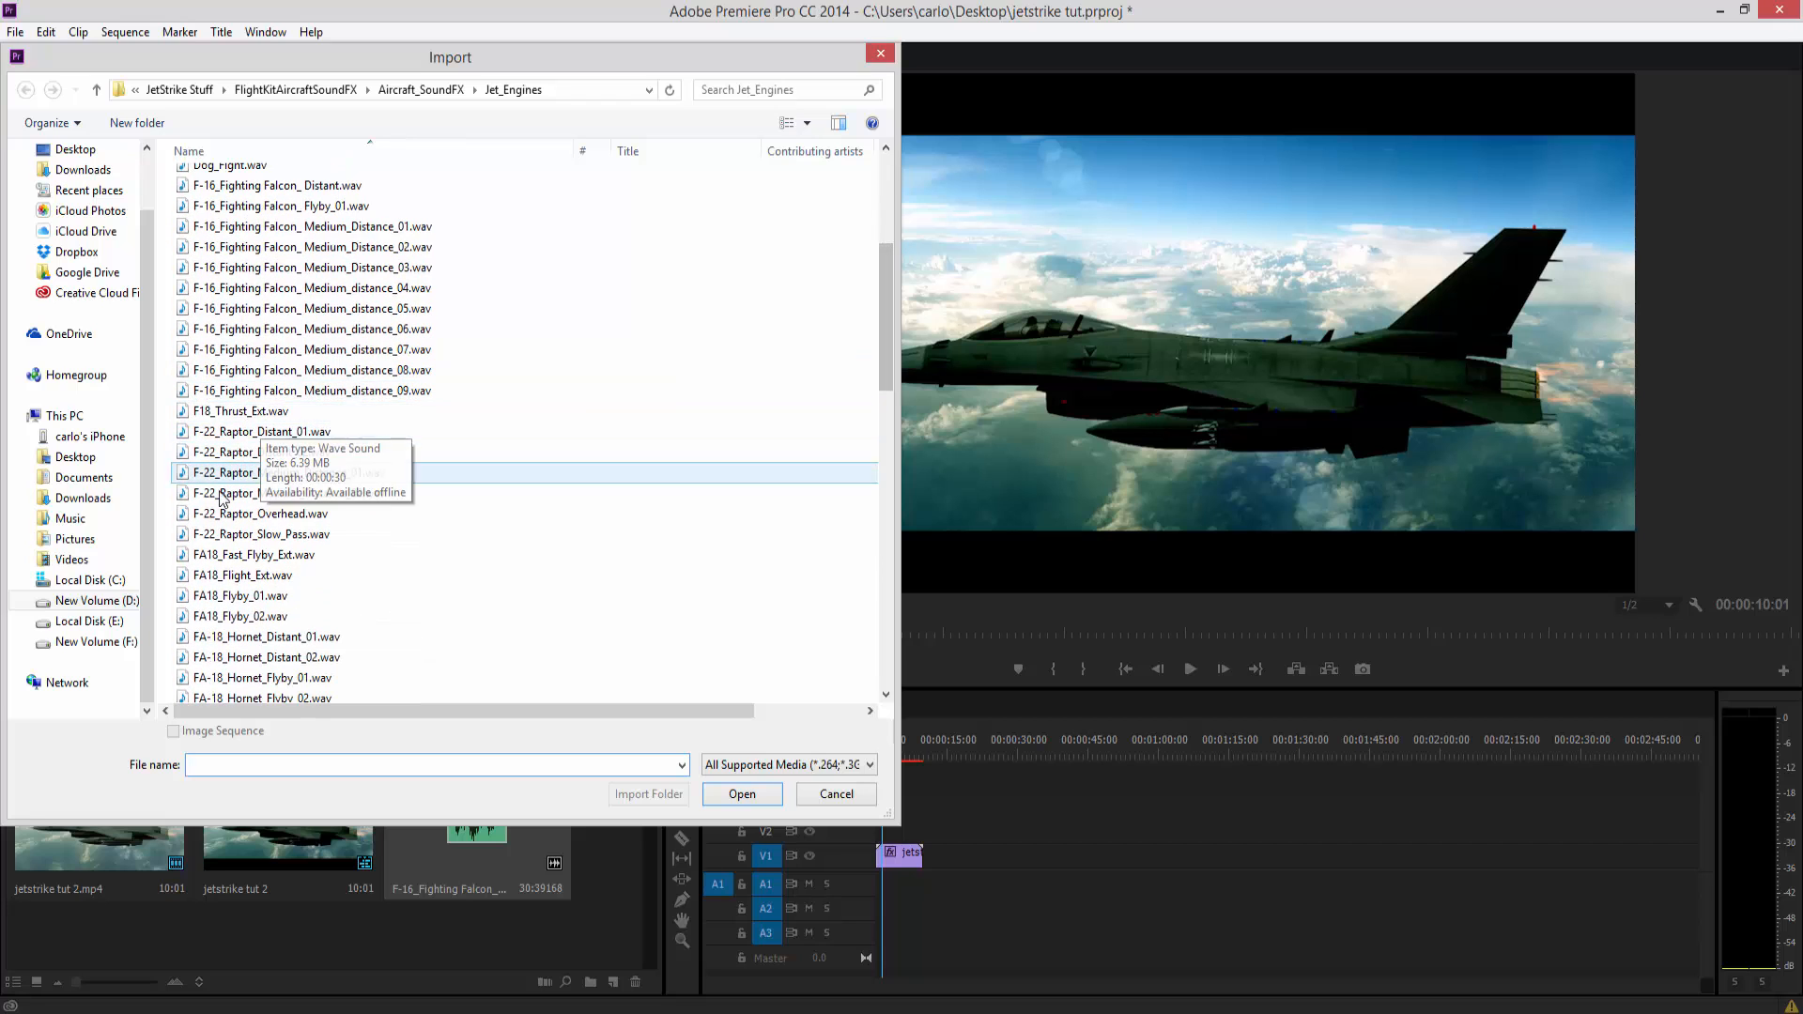
drag(883, 374, 875, 532)
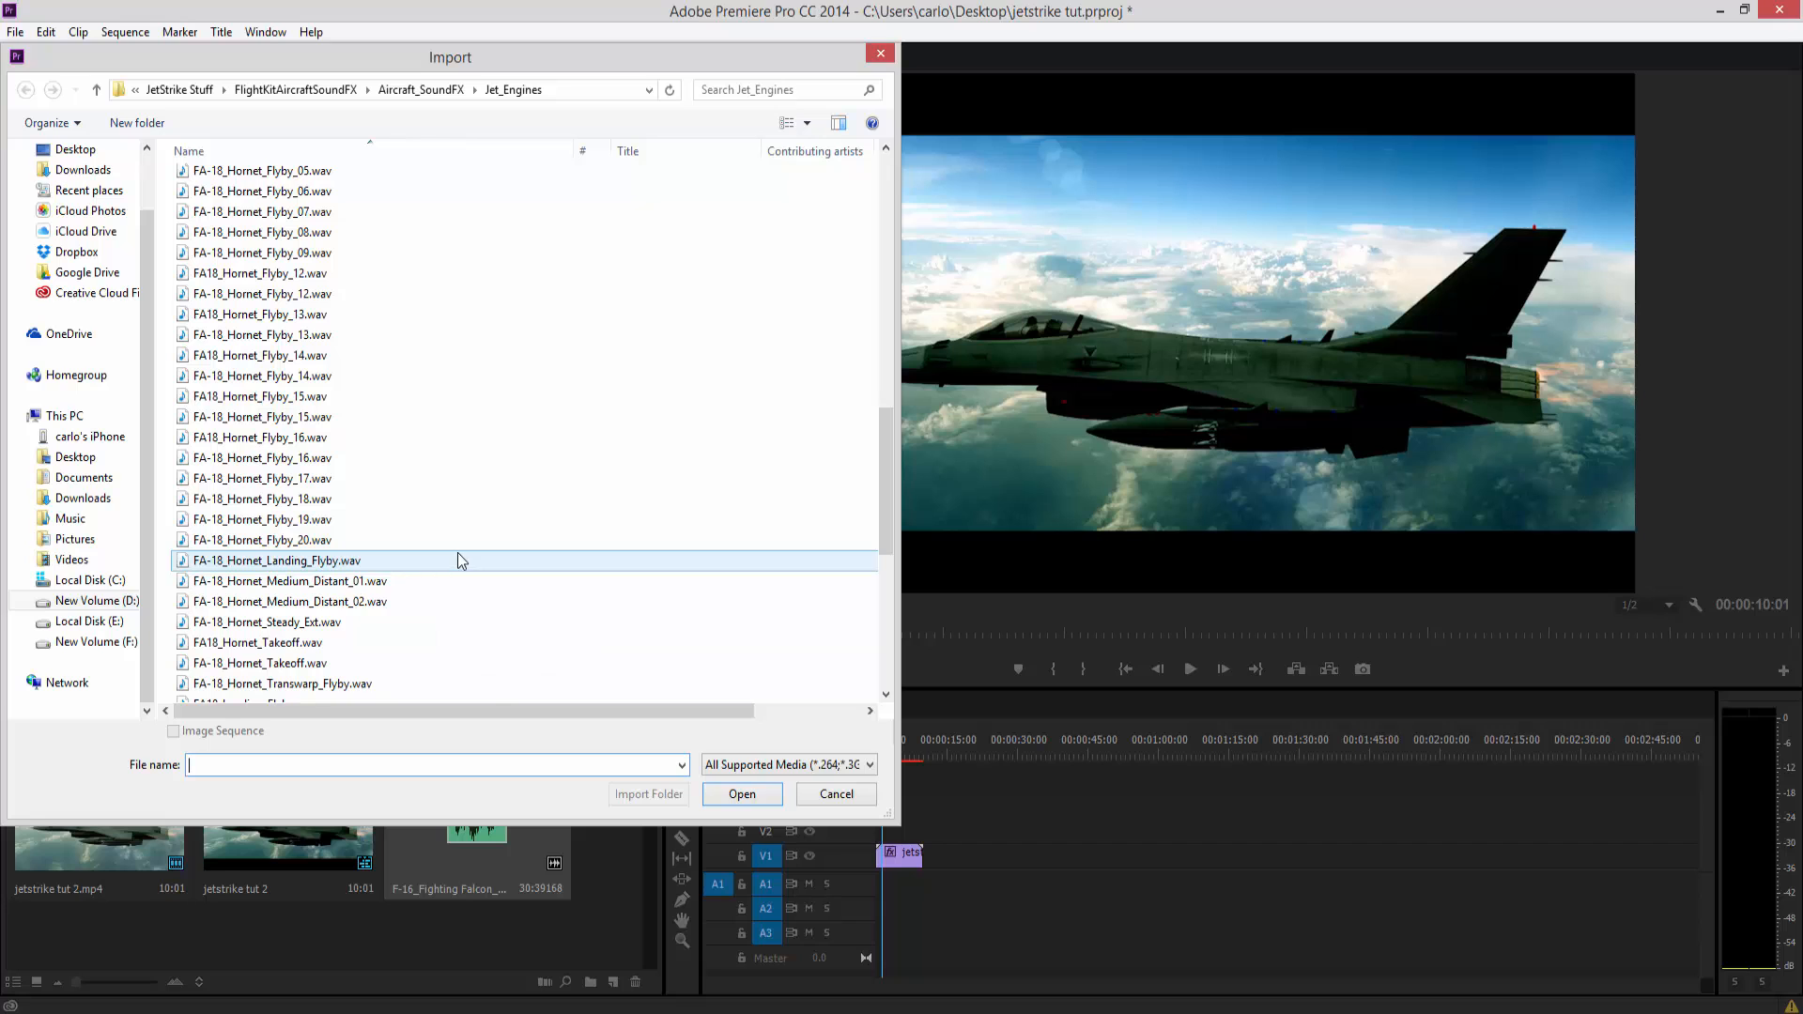
click(268, 623)
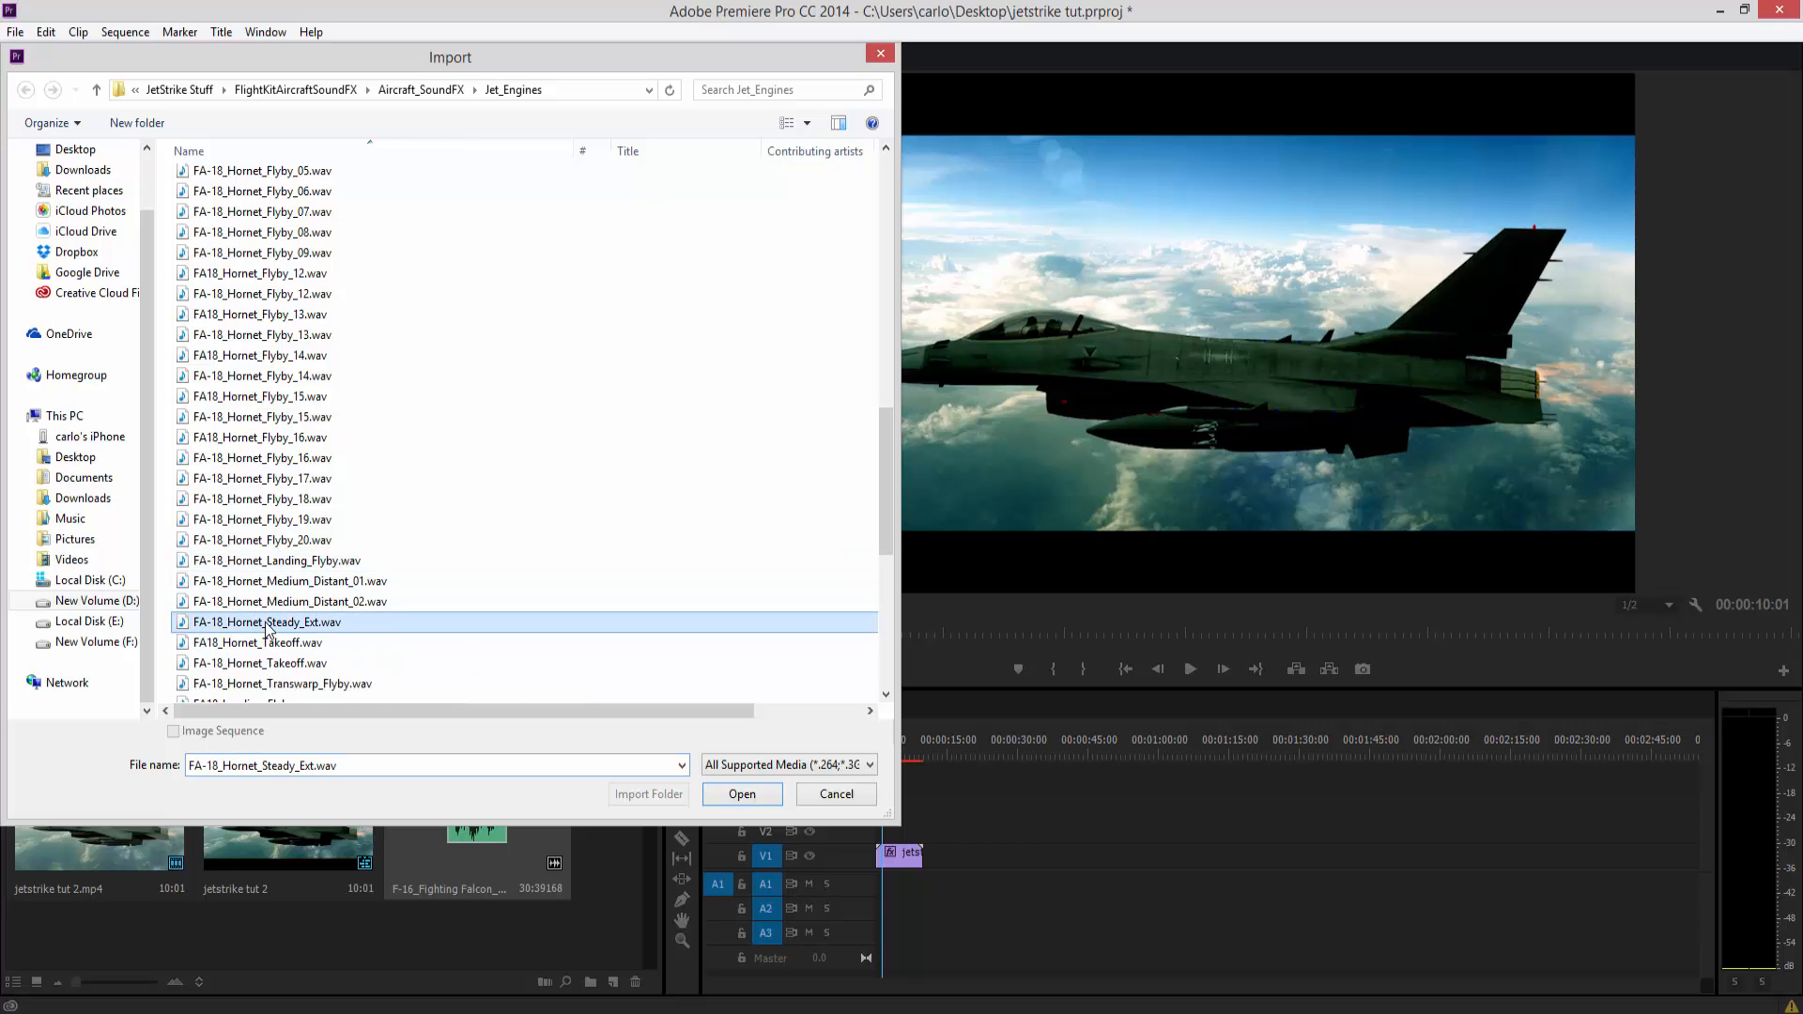
click(741, 794)
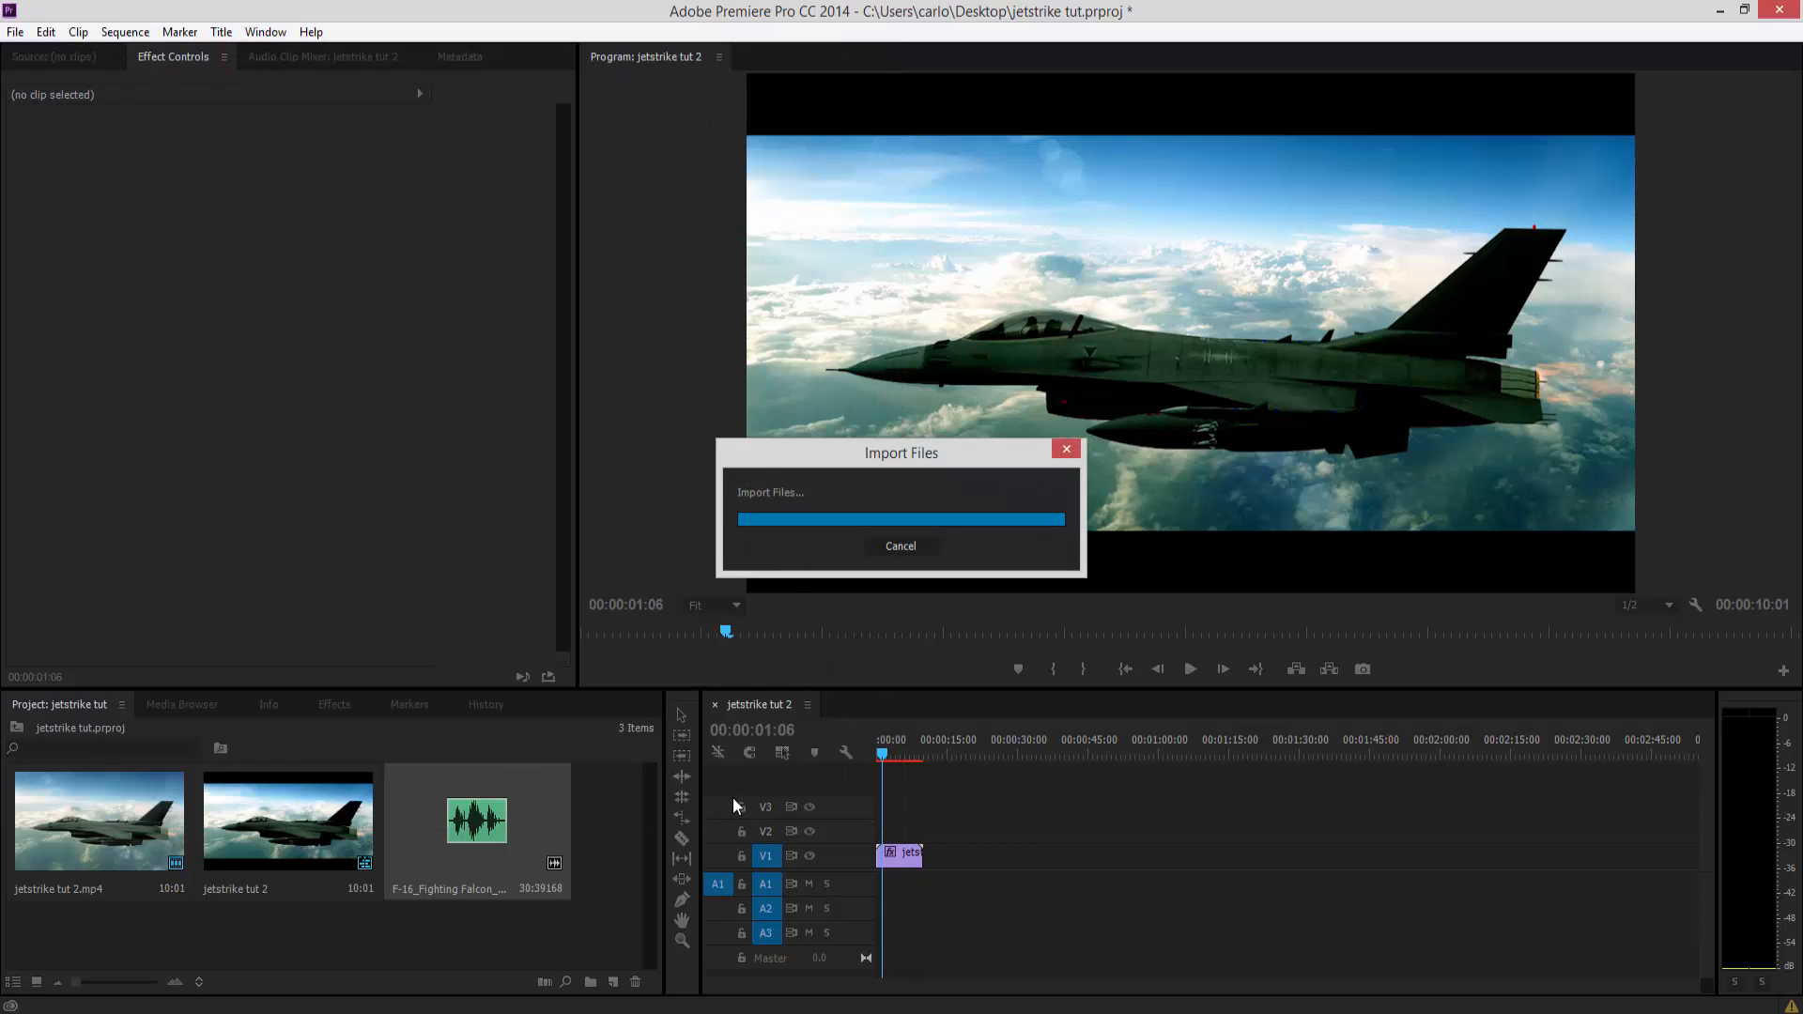
Step: Place the FA-18 Hornet sound at the start of audio track A1 and play it with the jet clip
drag(558, 818, 888, 885)
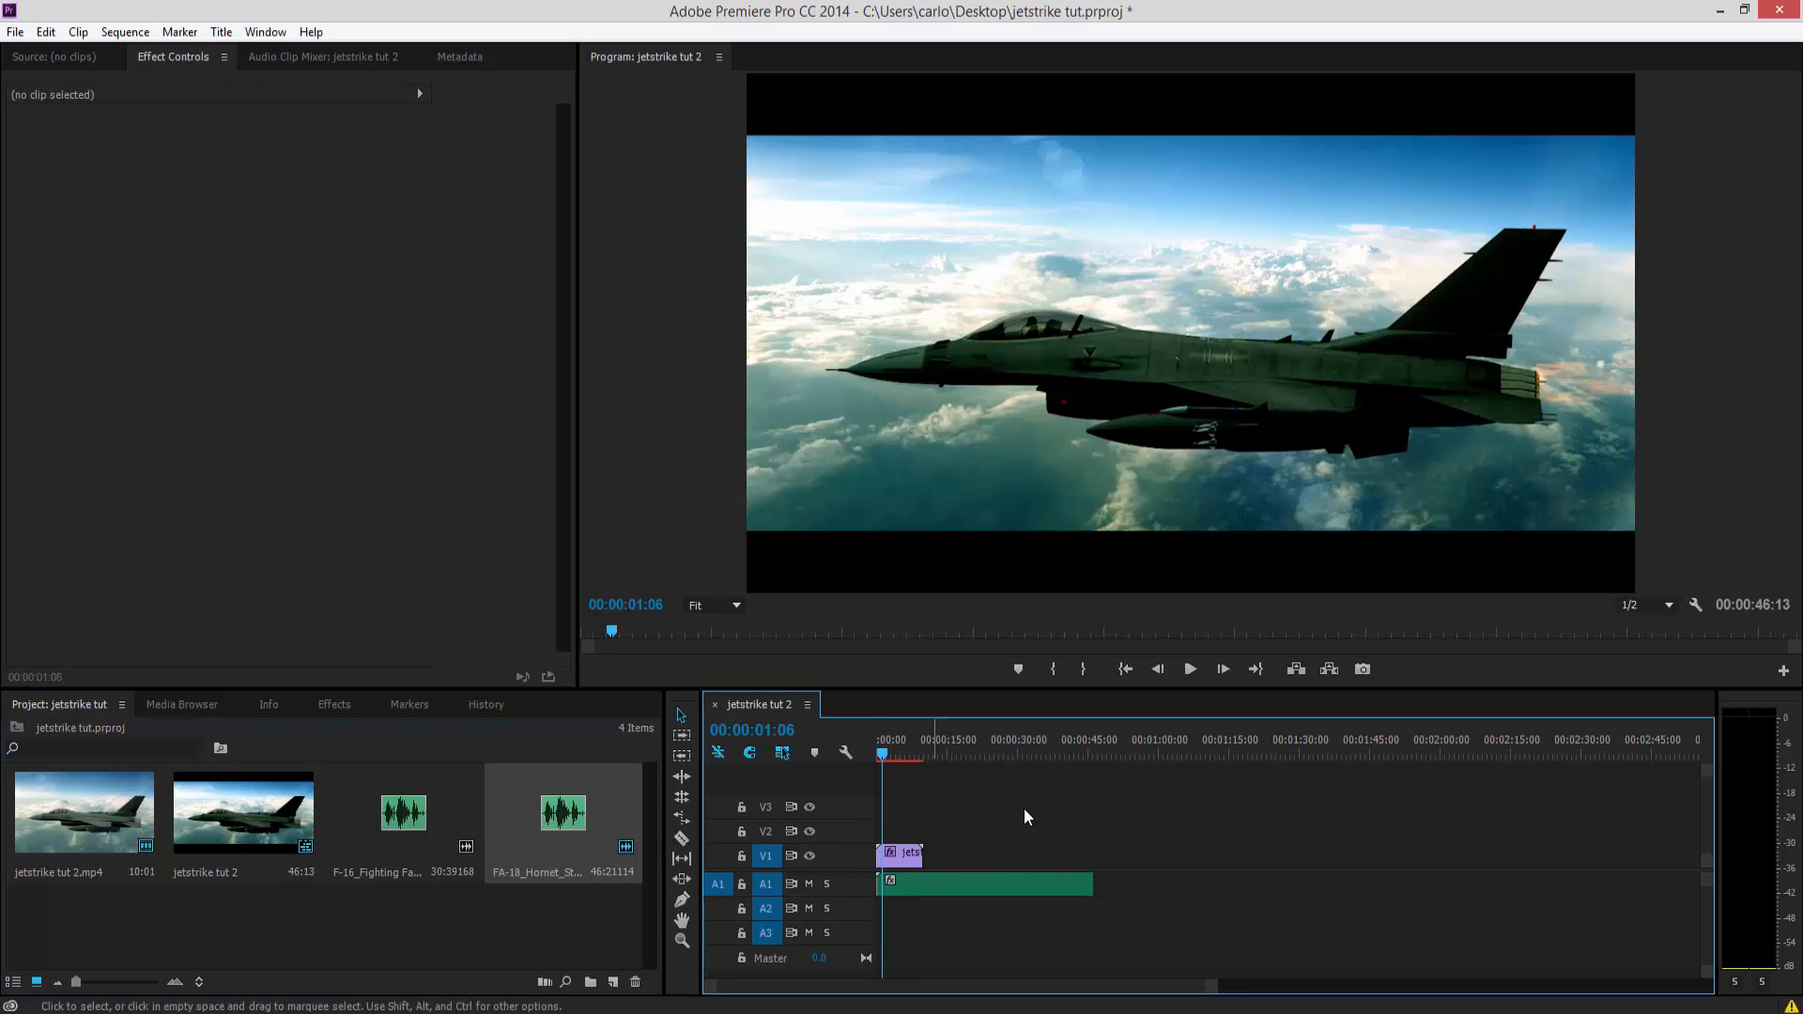
click(1188, 670)
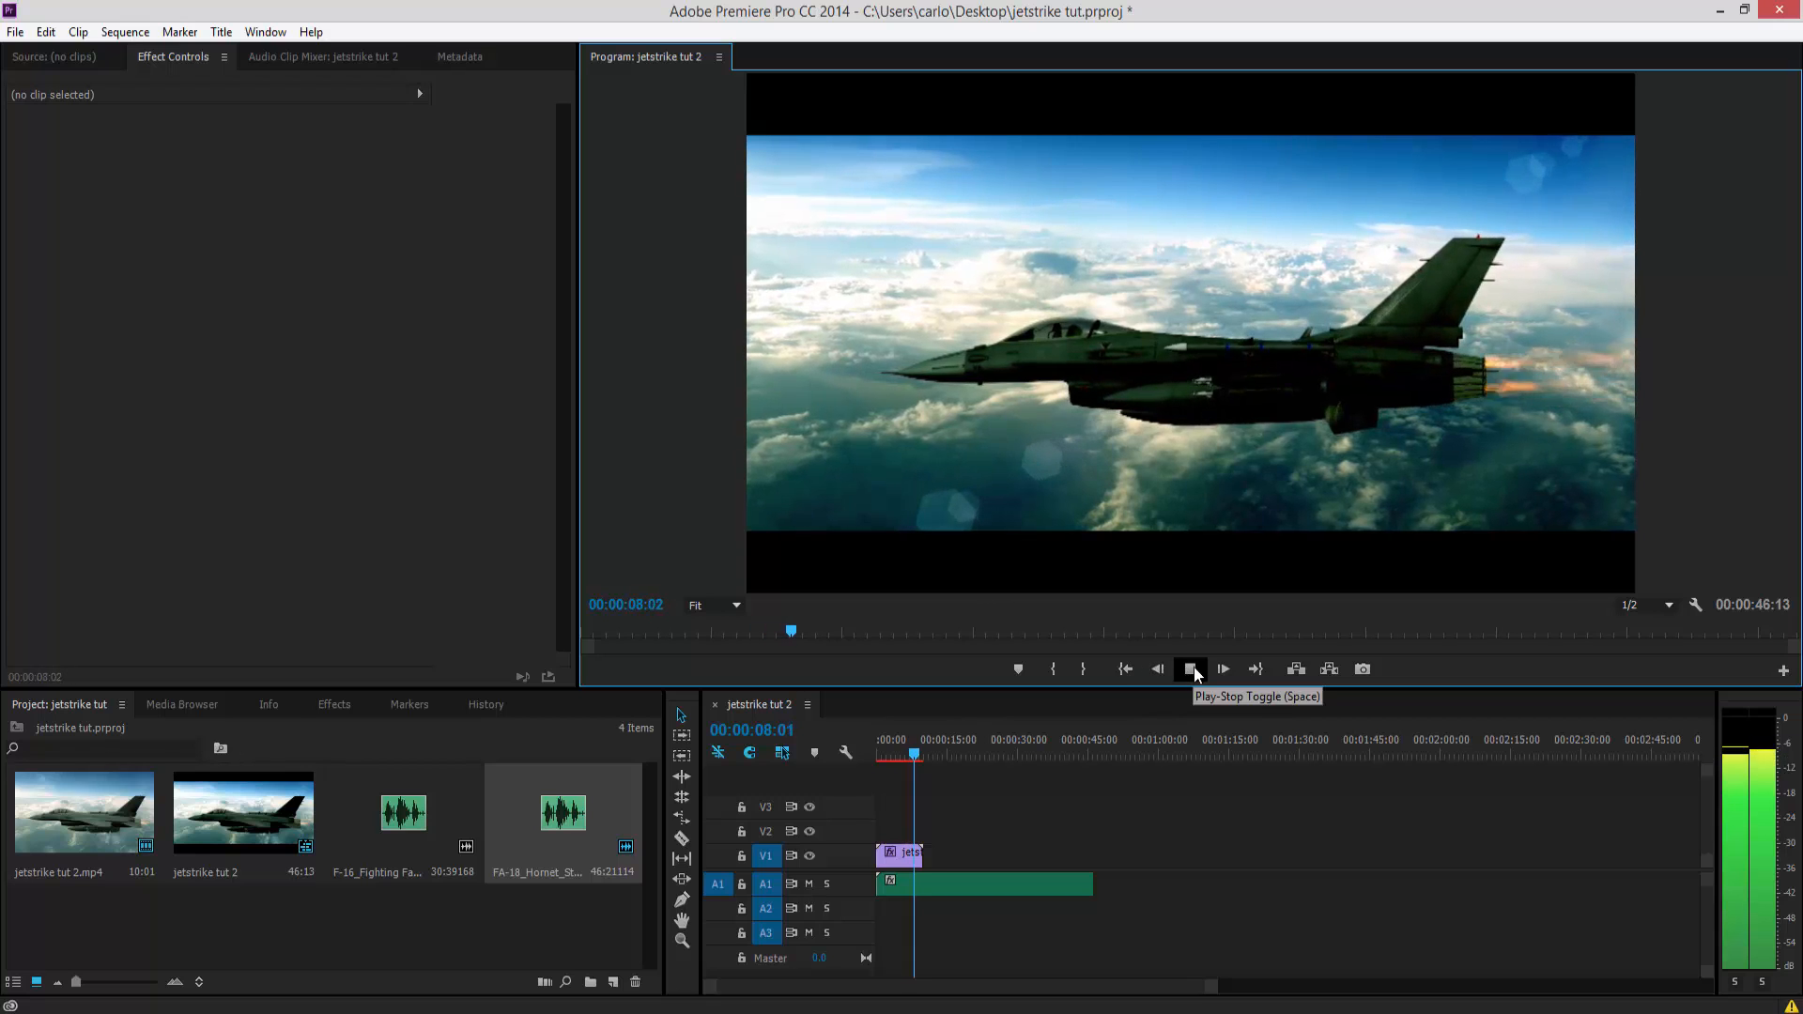
click(1192, 669)
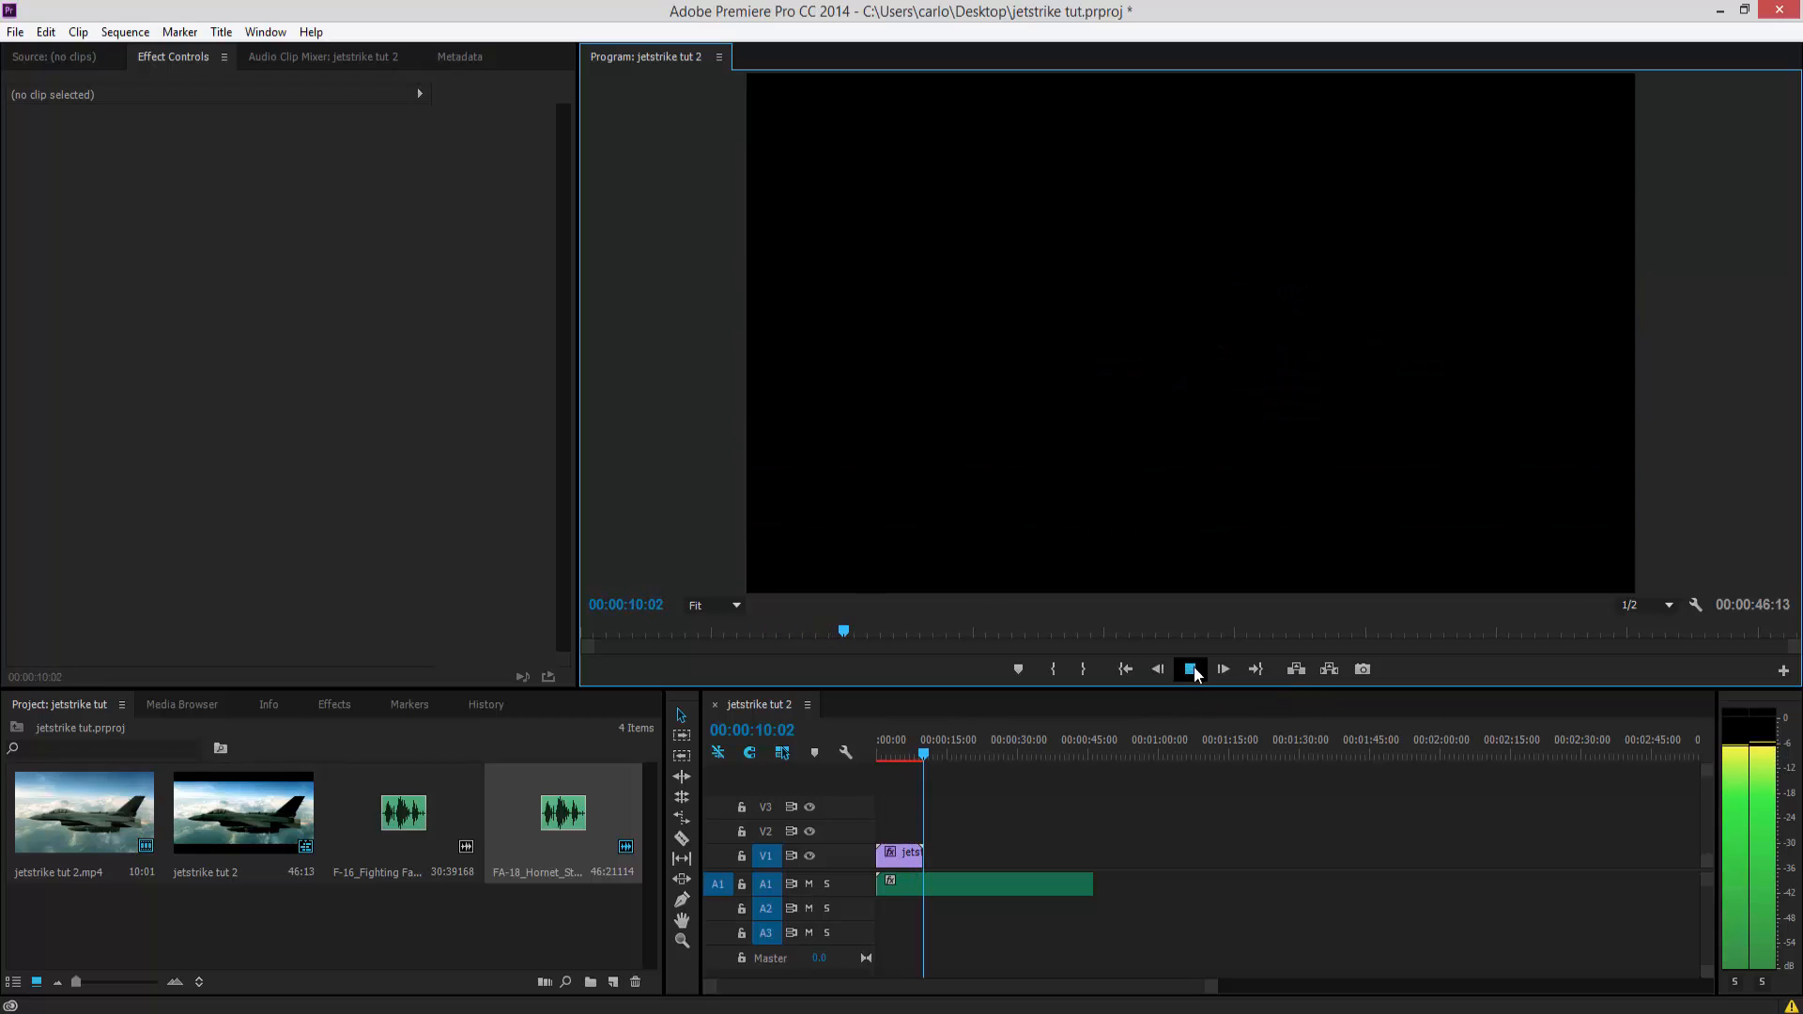
drag(927, 753, 879, 753)
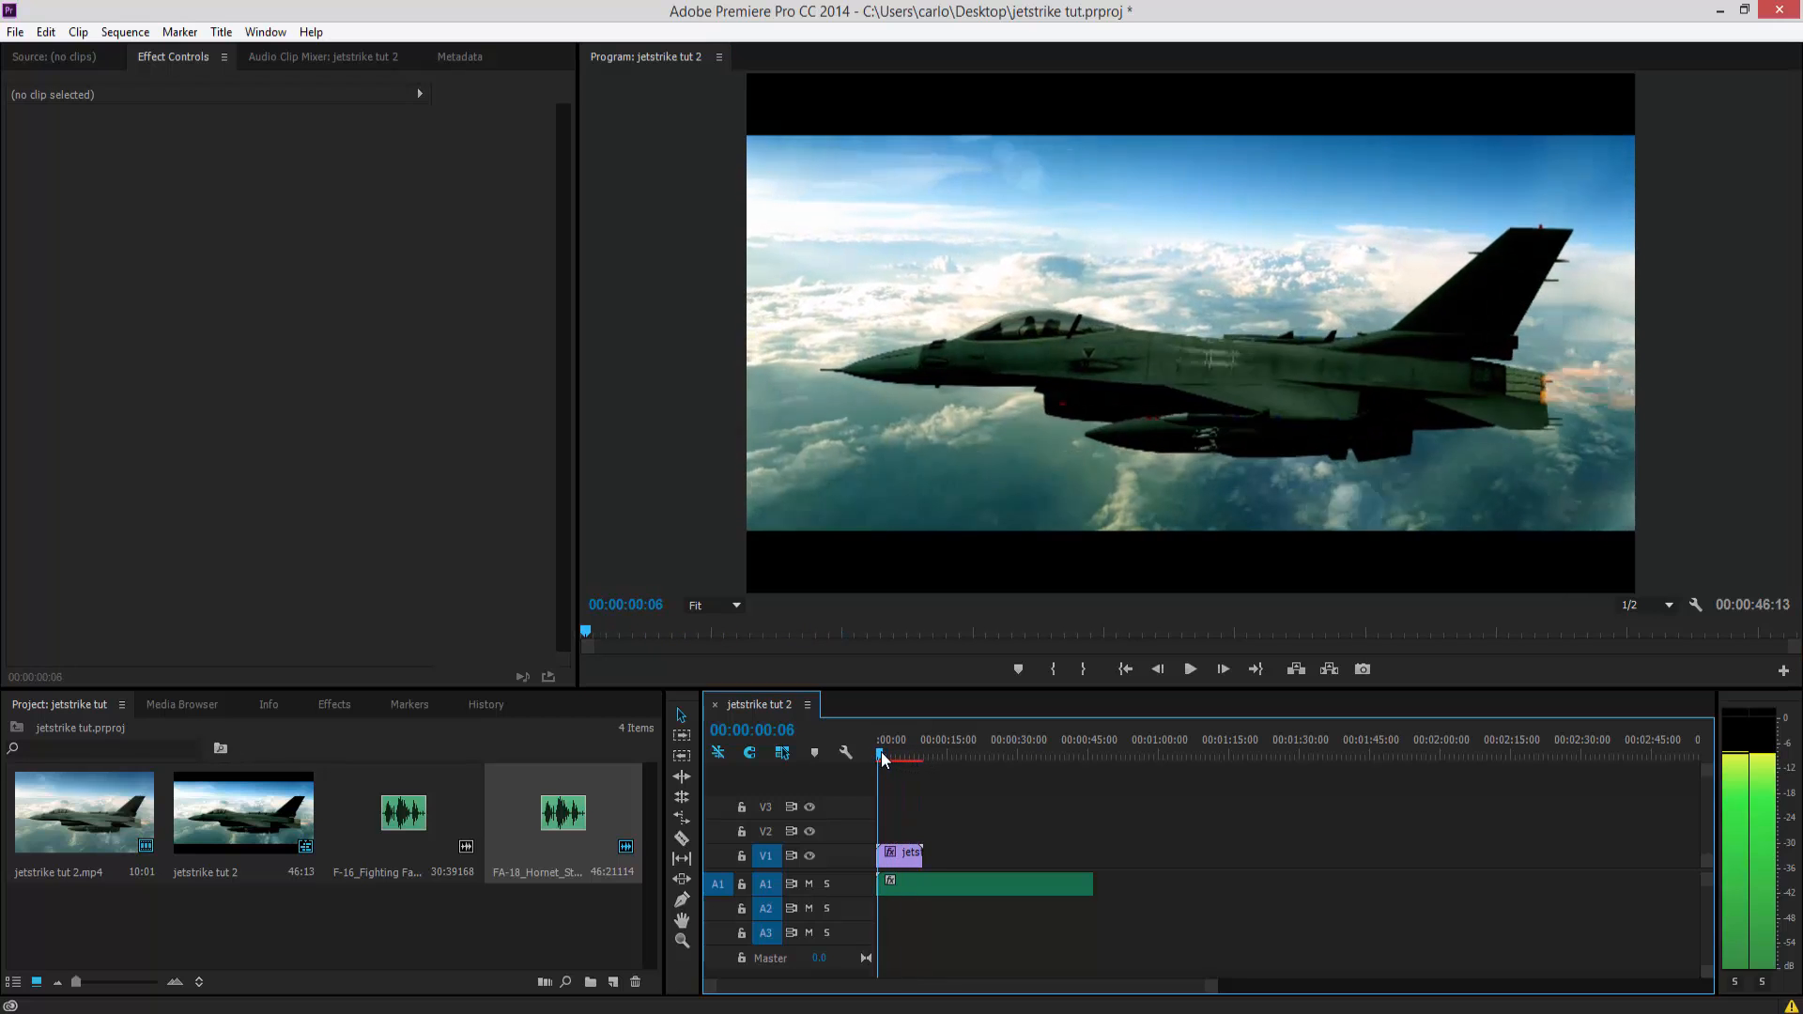
Step: Render the sequence In to Out and stop the playback of the rendered clip
click(125, 32)
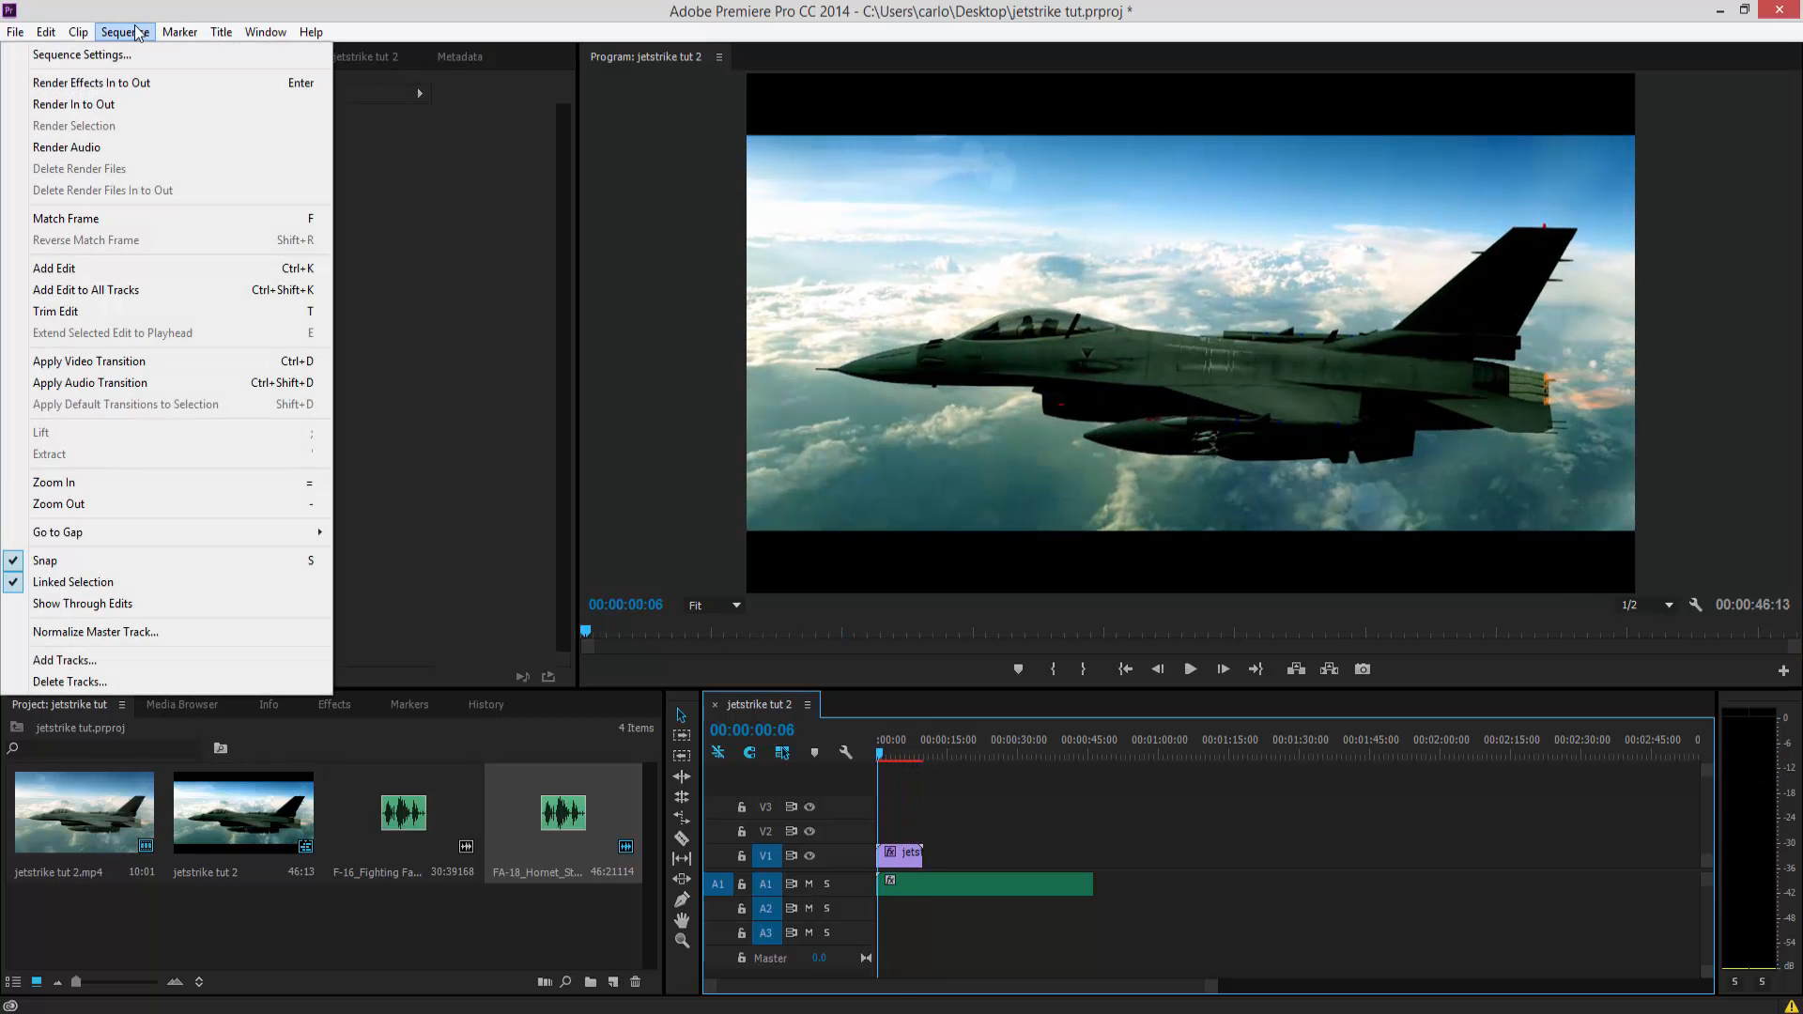
click(116, 103)
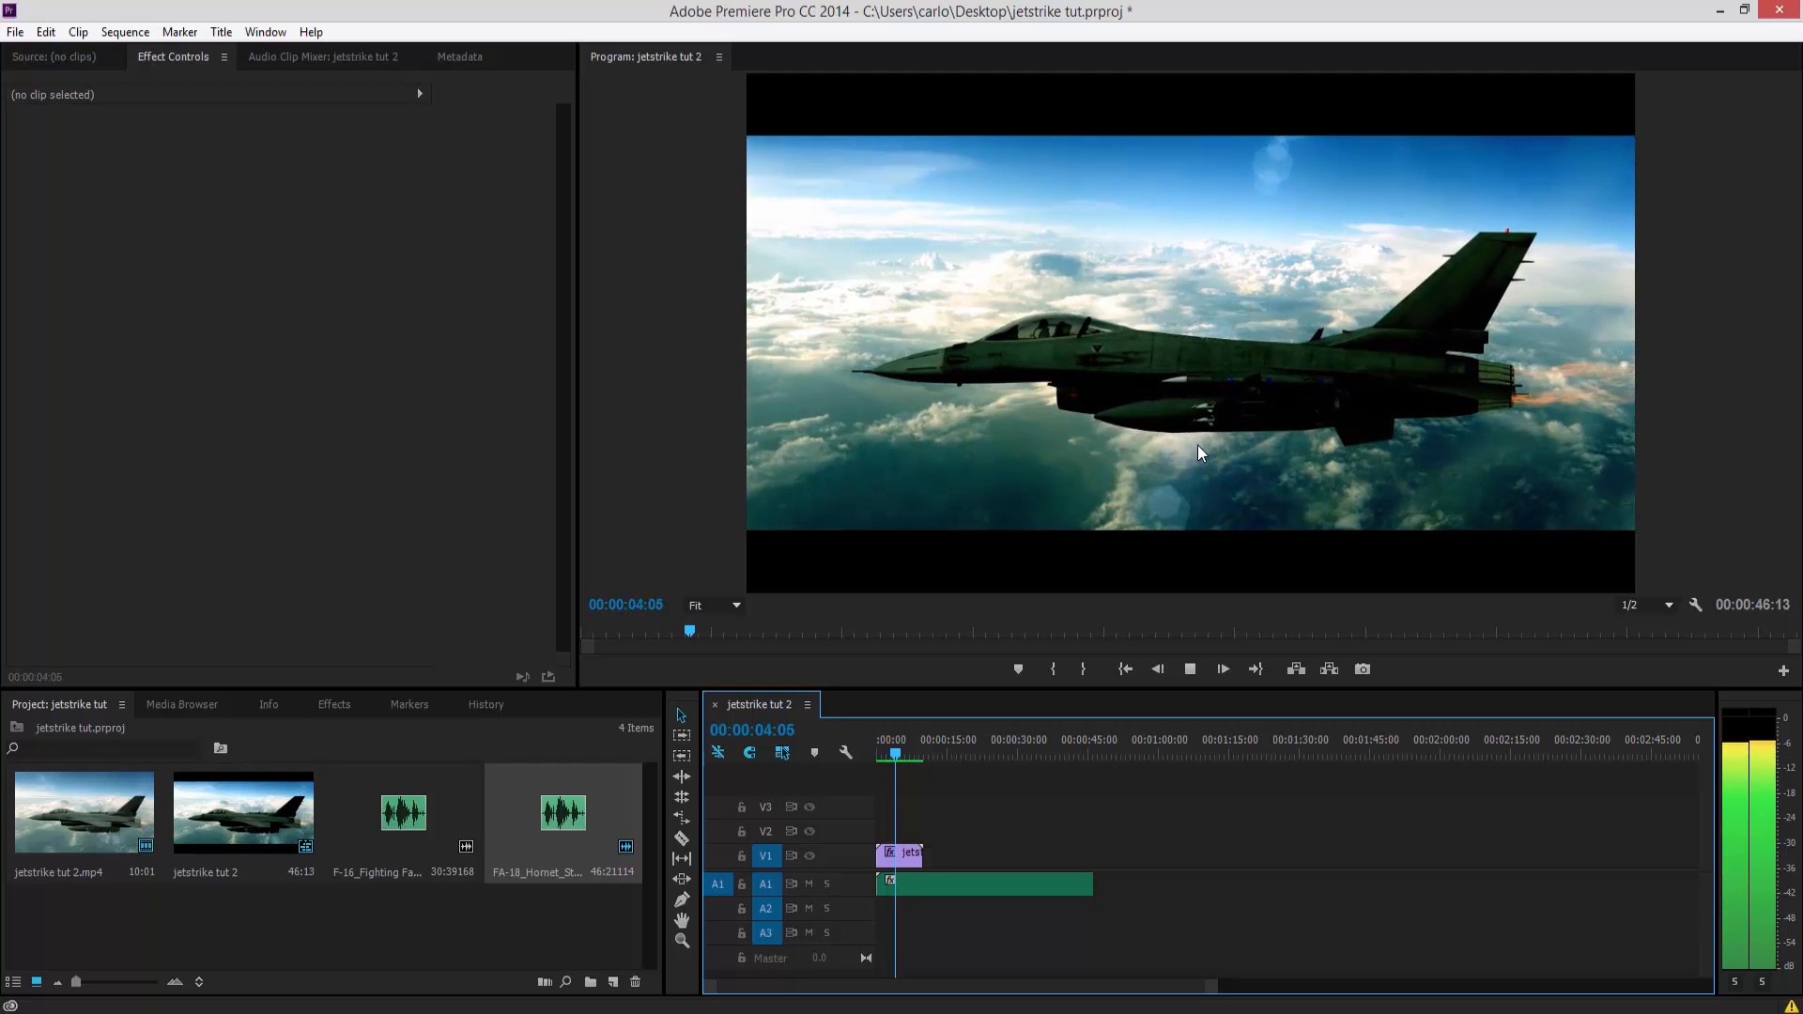
click(1194, 669)
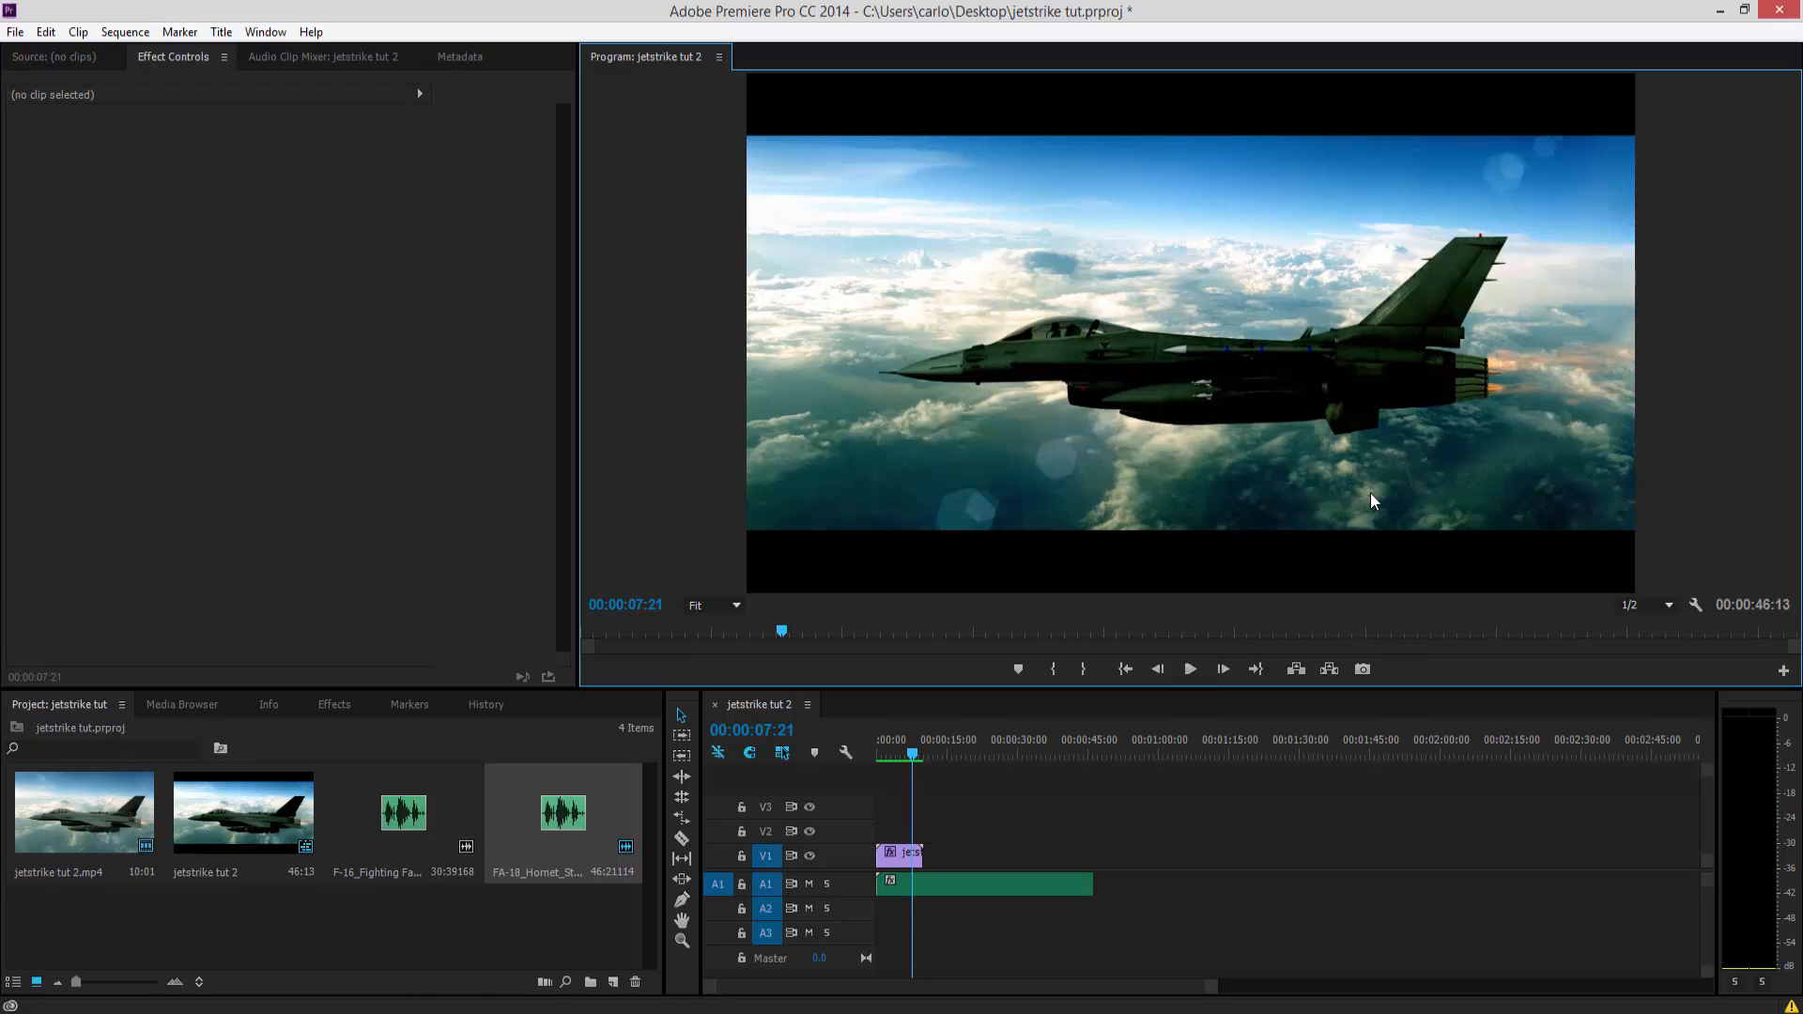
Step: Park the playhead at 00:00:00:24, open the V1 jet clip in the Source monitor, and widen that monitor for side-by-side comparison with the sequence
drag(899, 750, 855, 735)
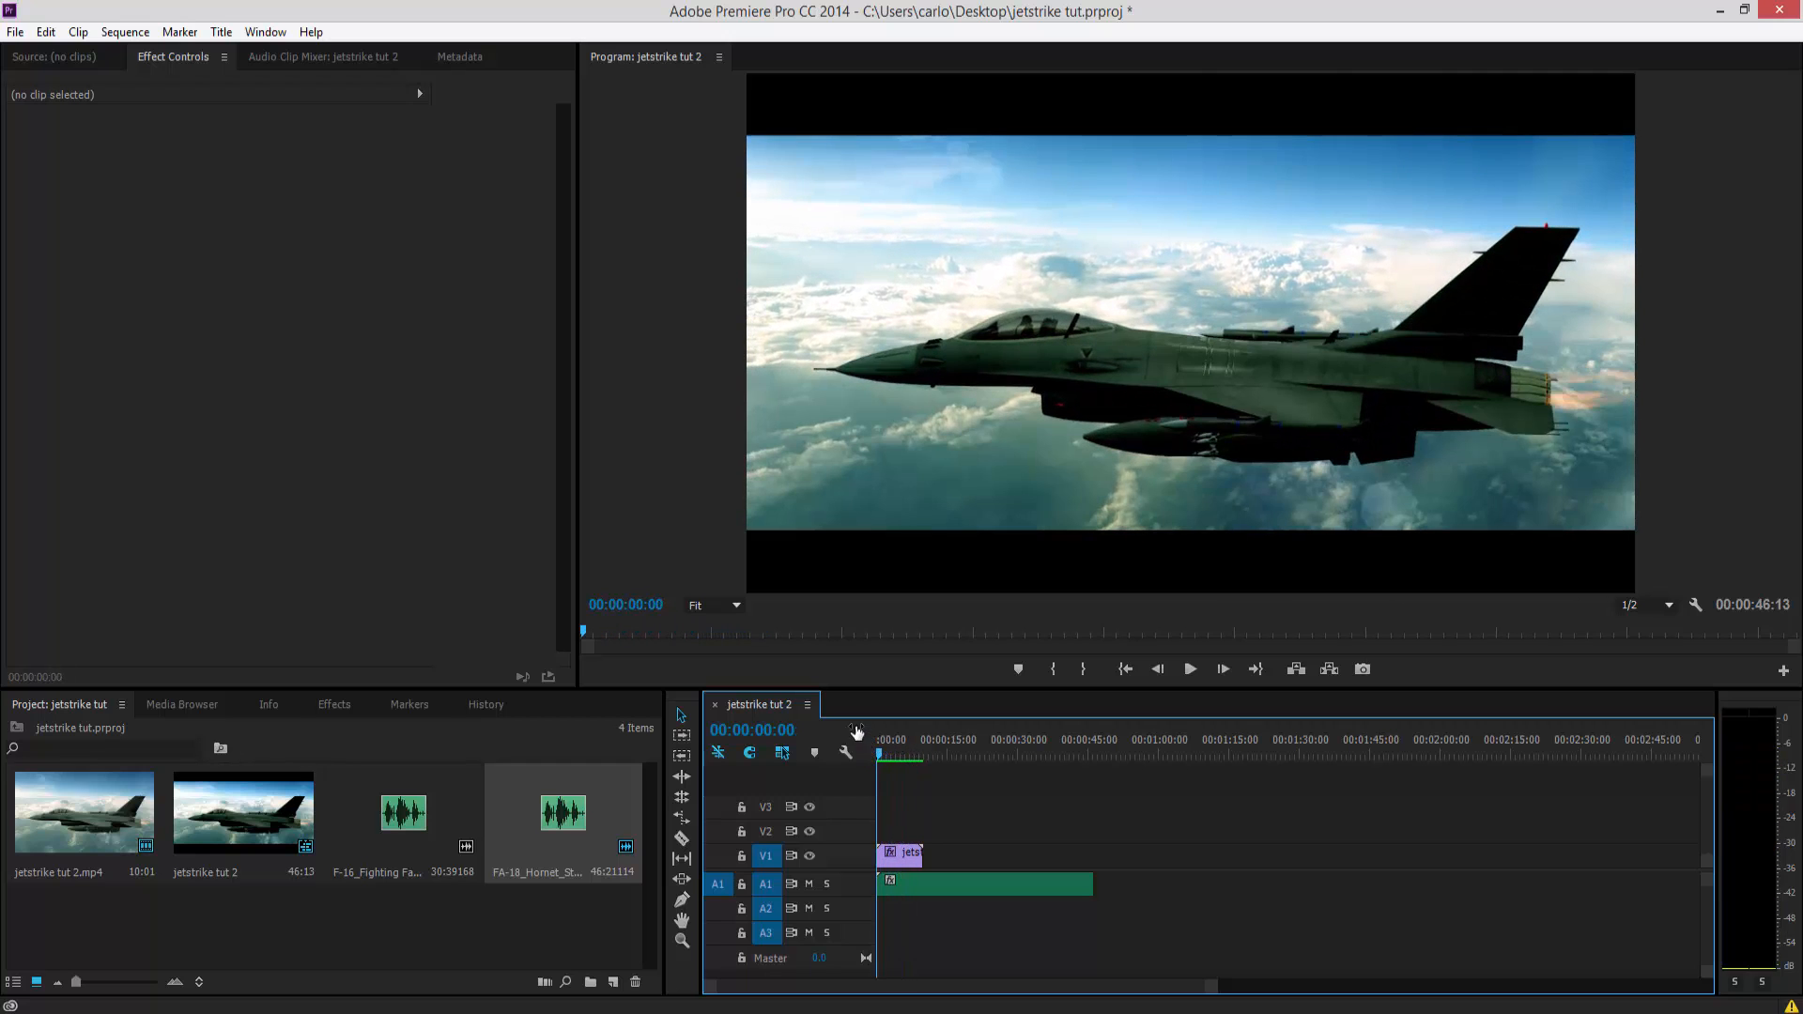
click(881, 751)
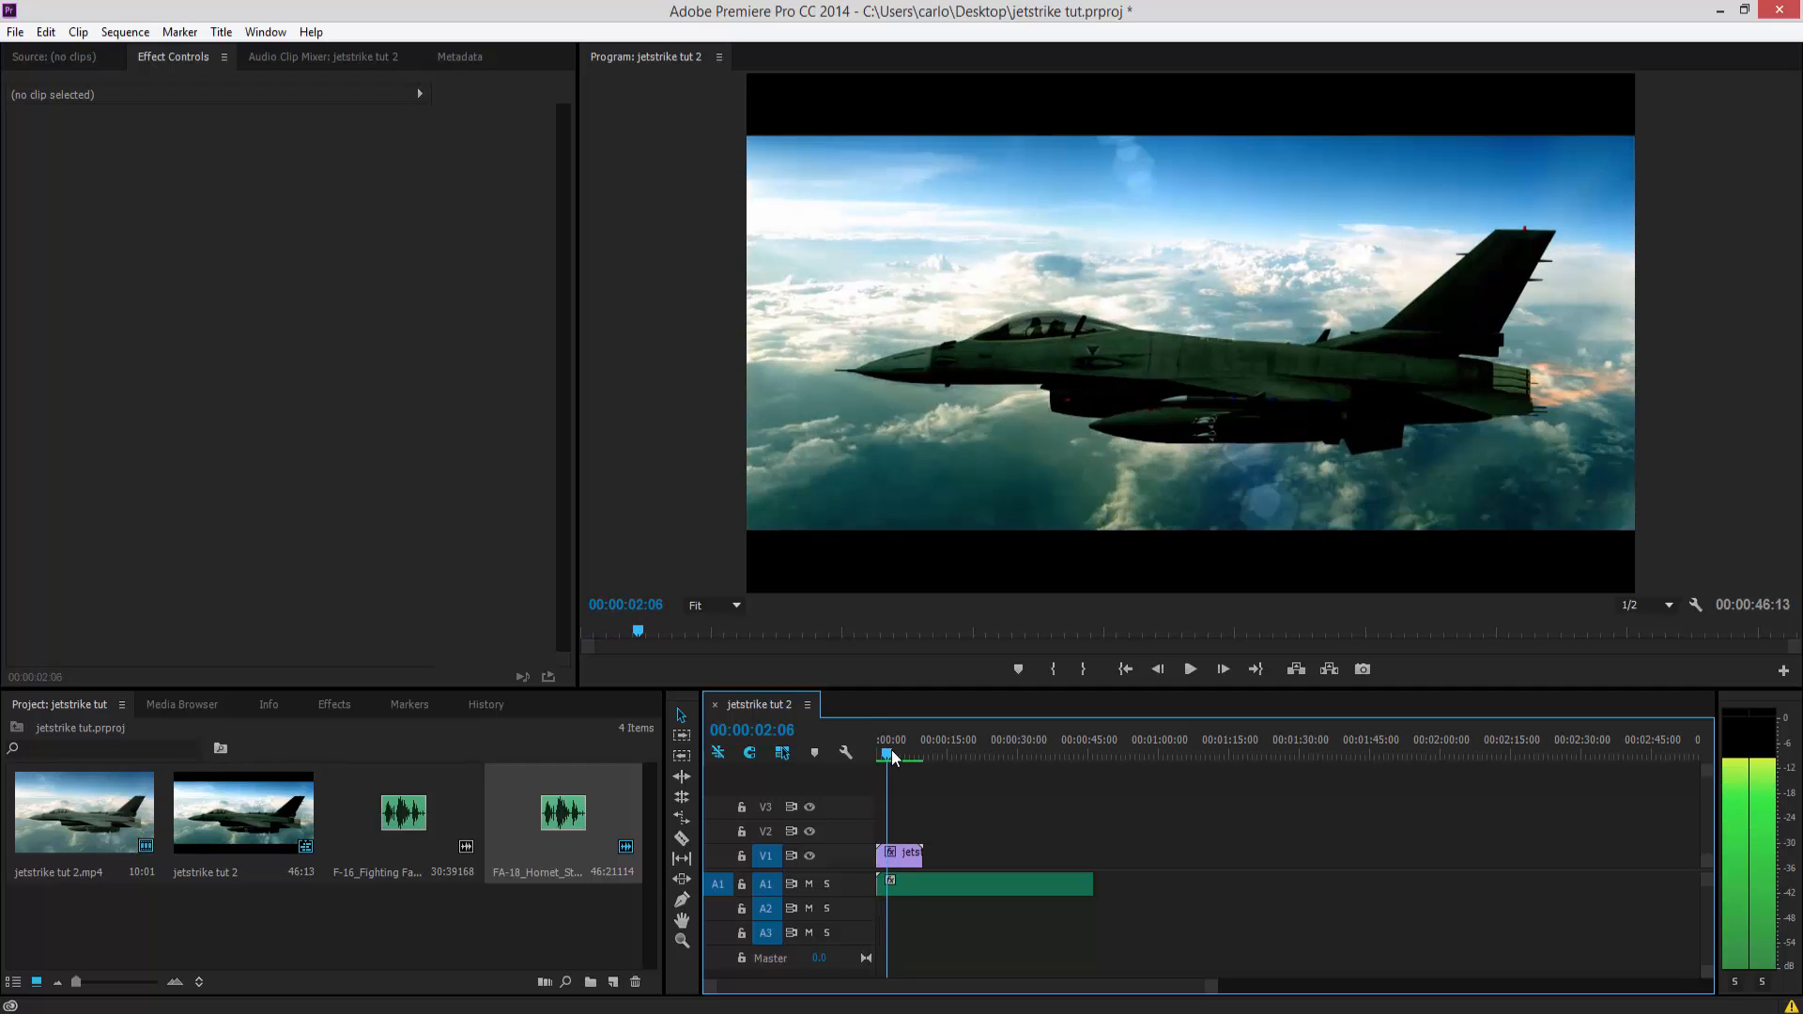
key(Left)
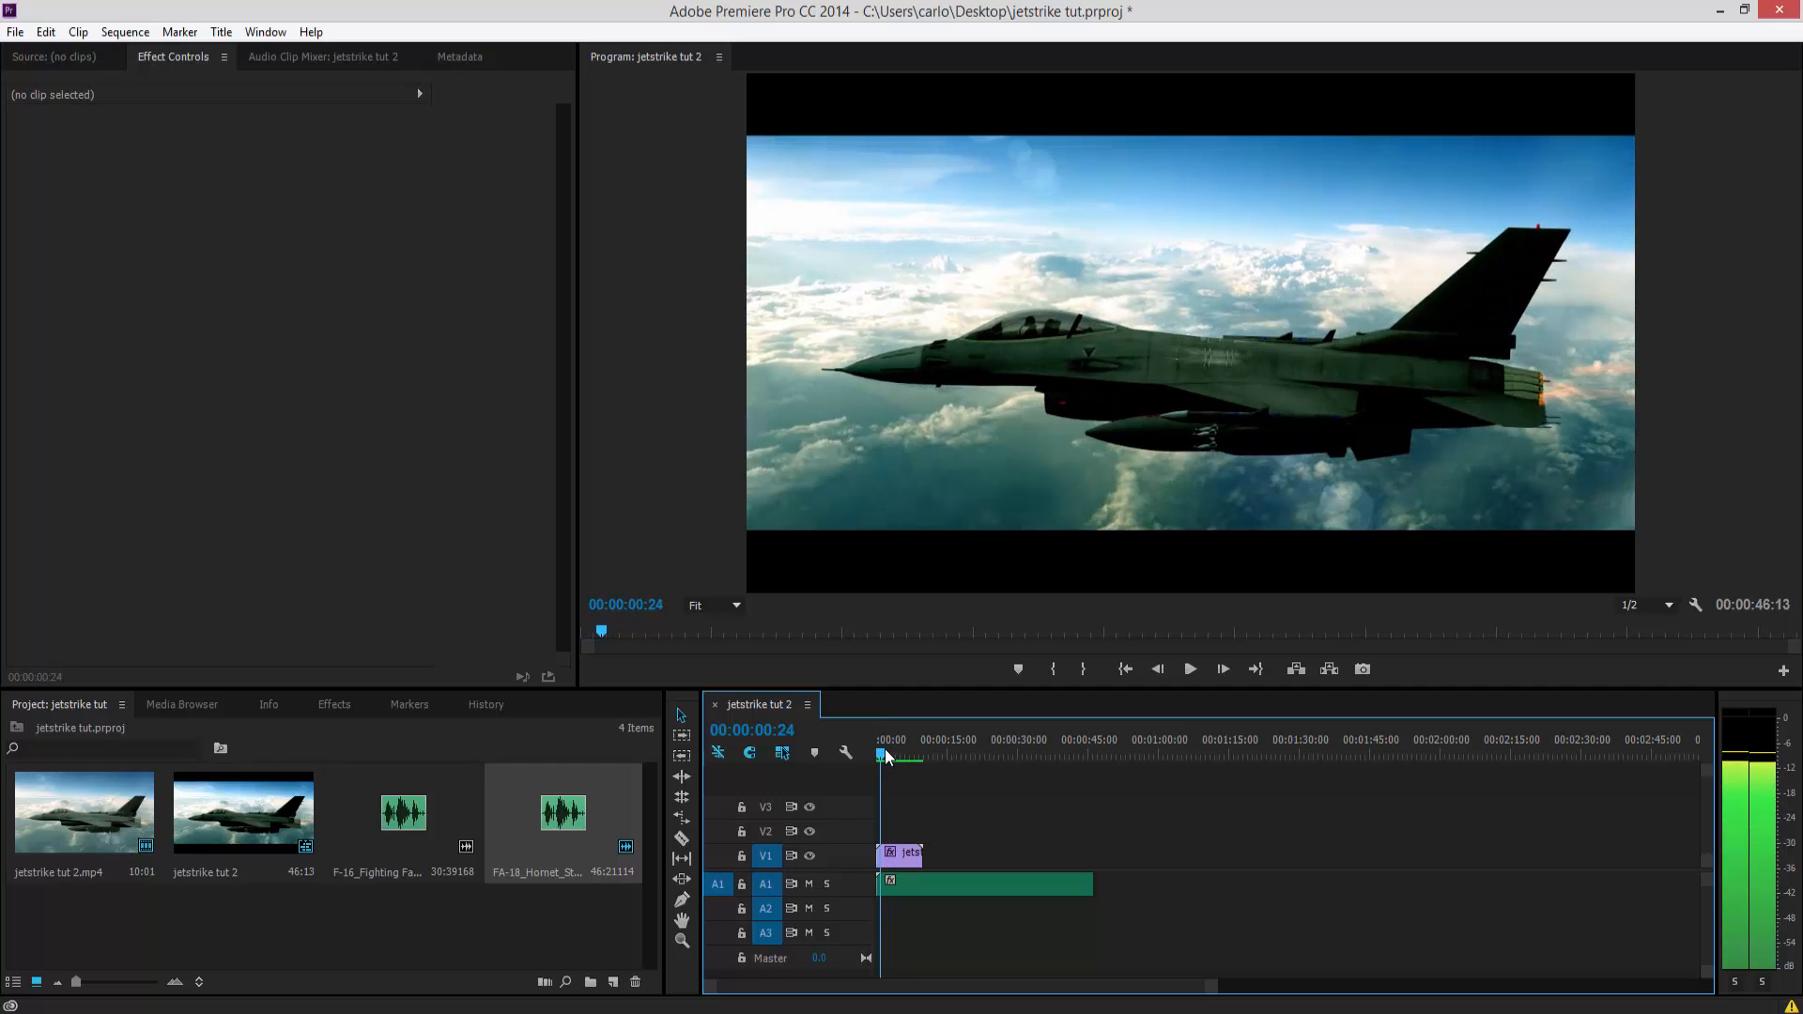
click(73, 809)
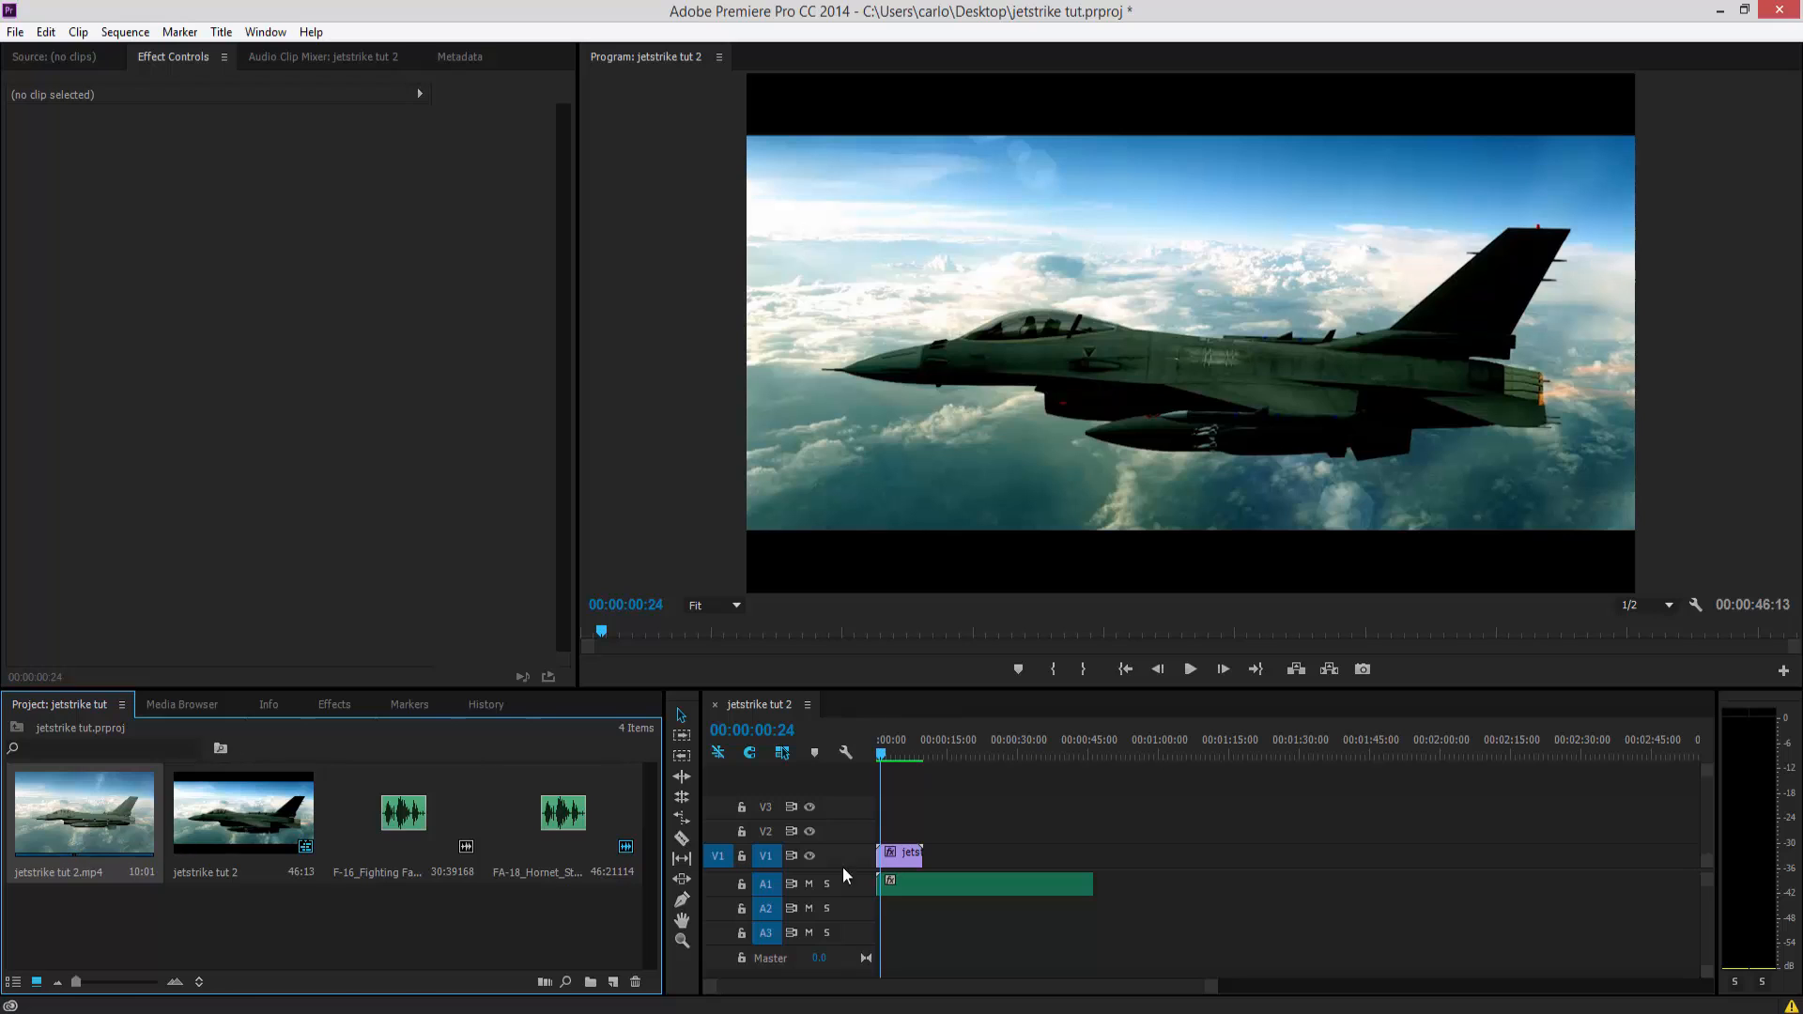
double_click(900, 856)
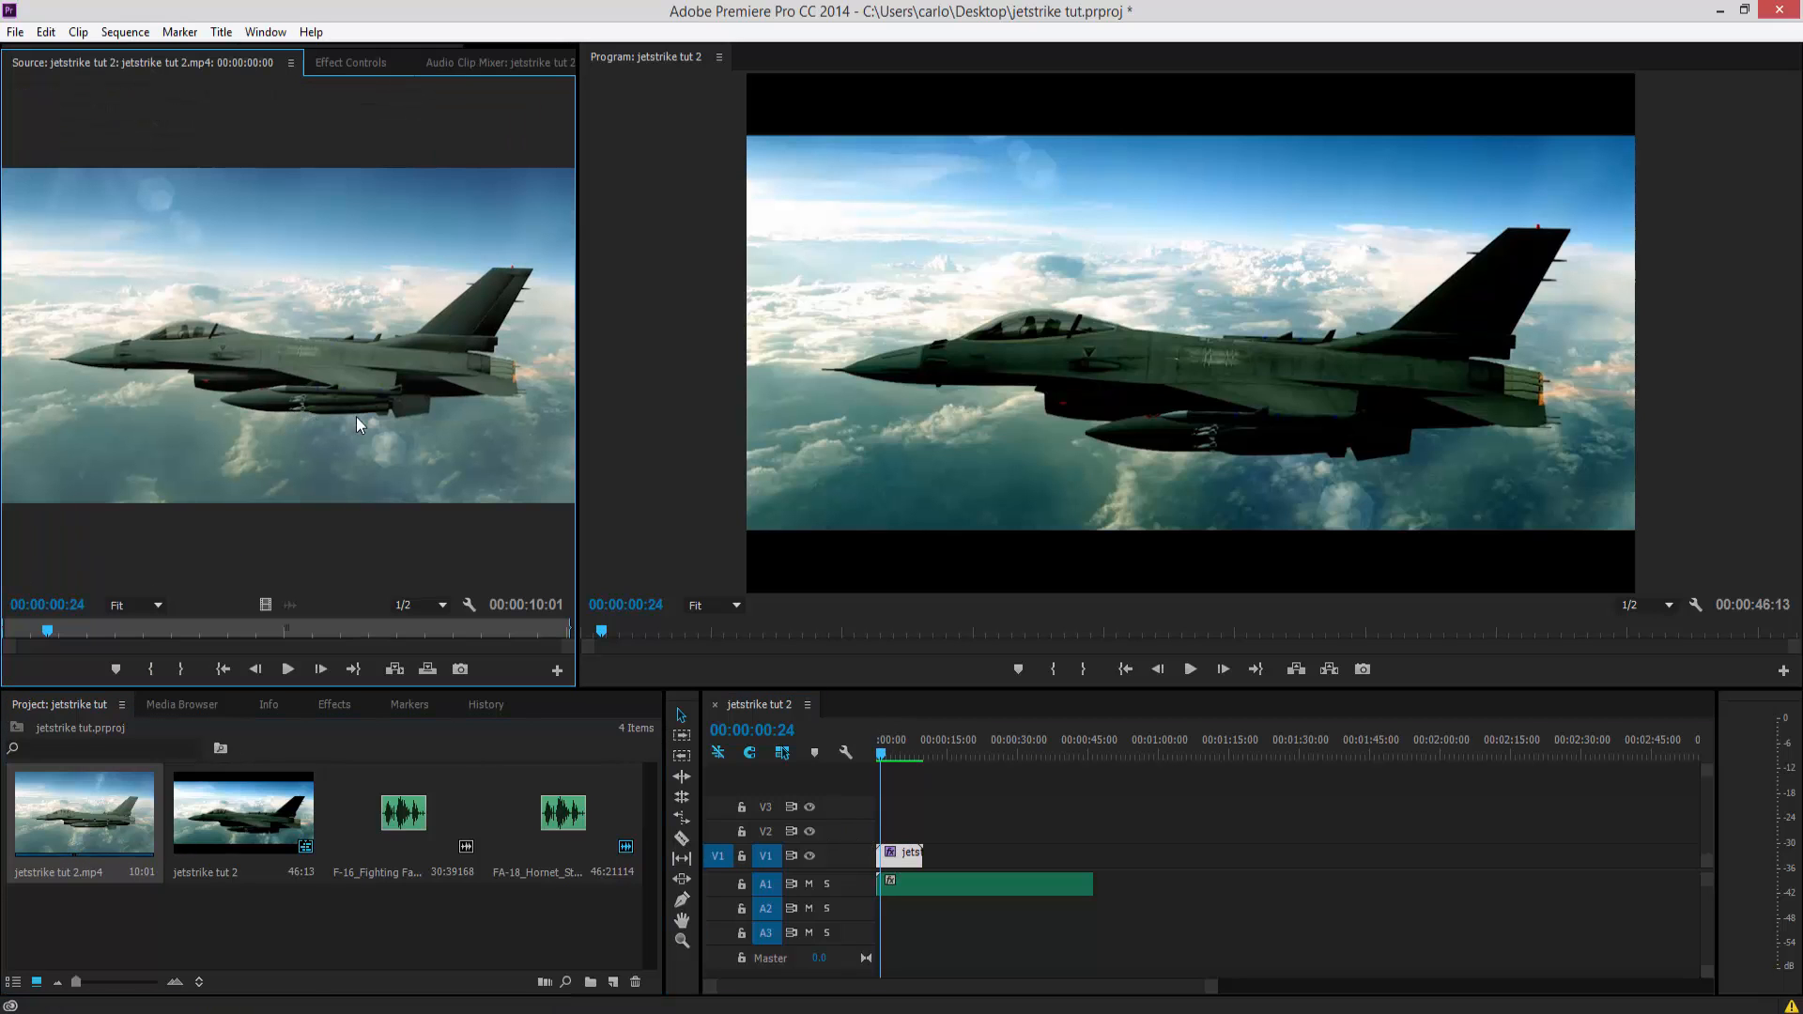
key(Right)
key(Right)
drag(578, 366, 825, 380)
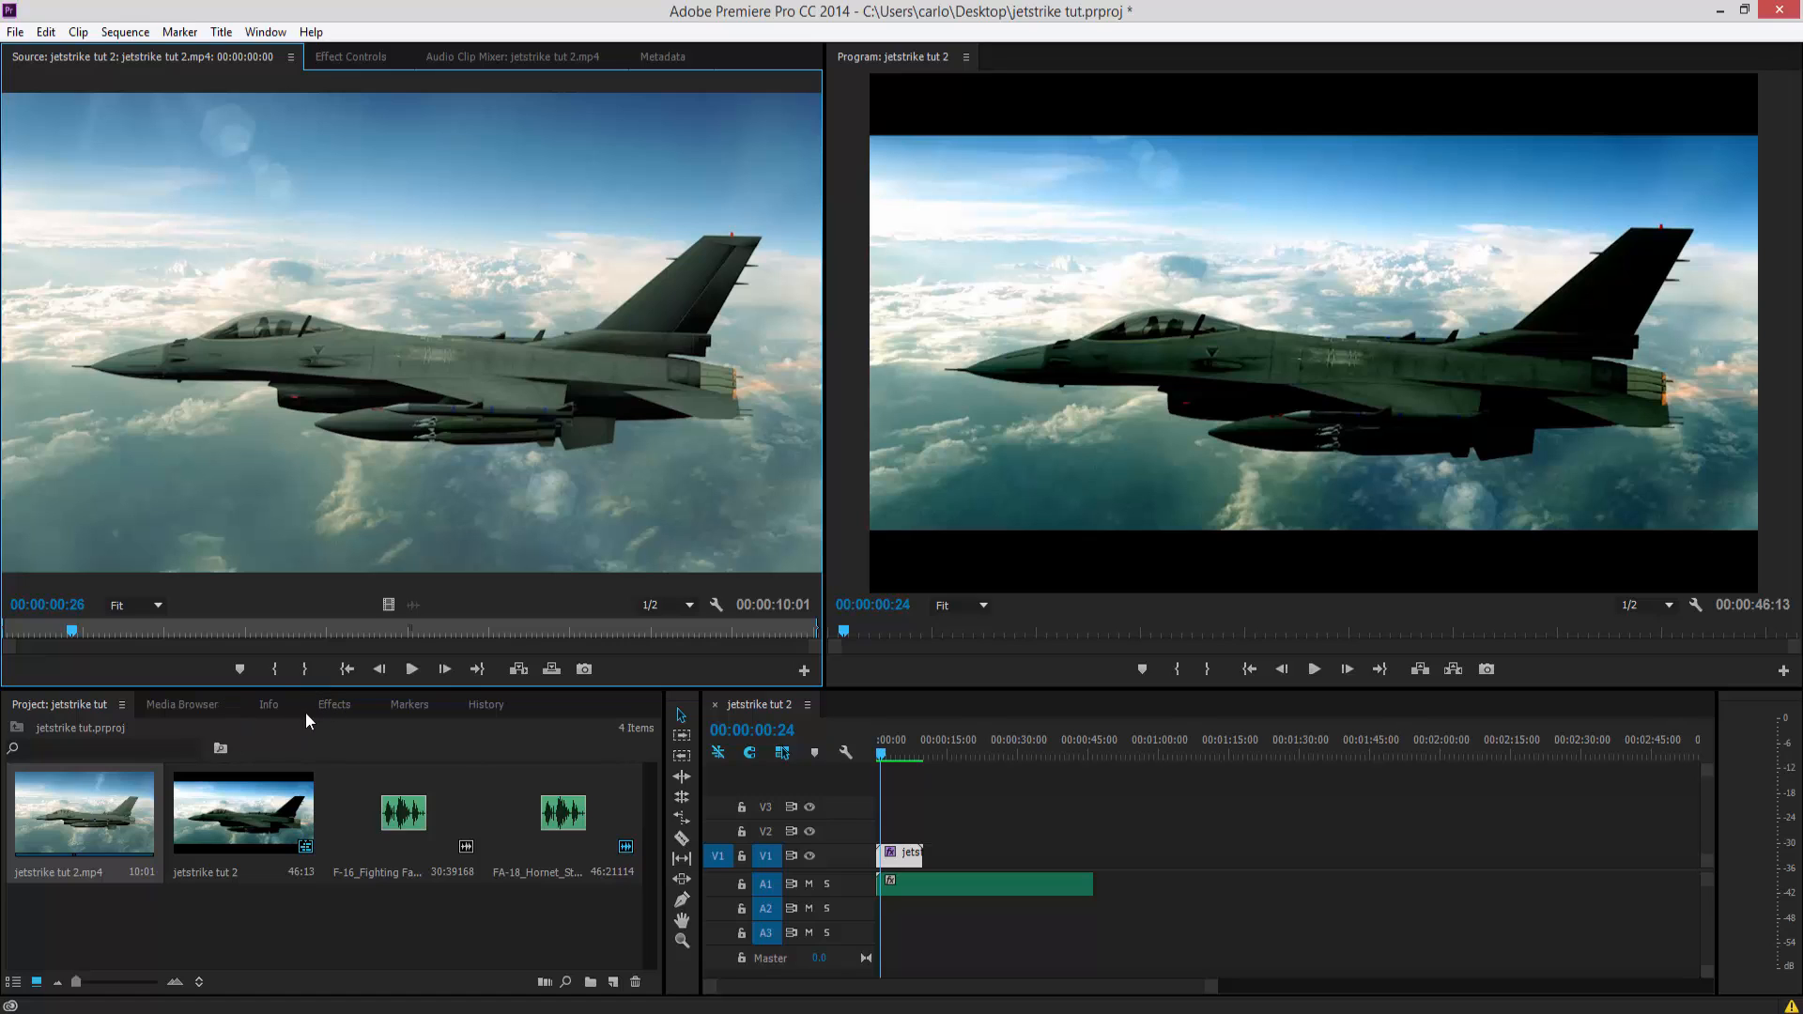
Step: Browse the color grading thumbnails in the effect Presets folder and return to the project's media items
click(332, 706)
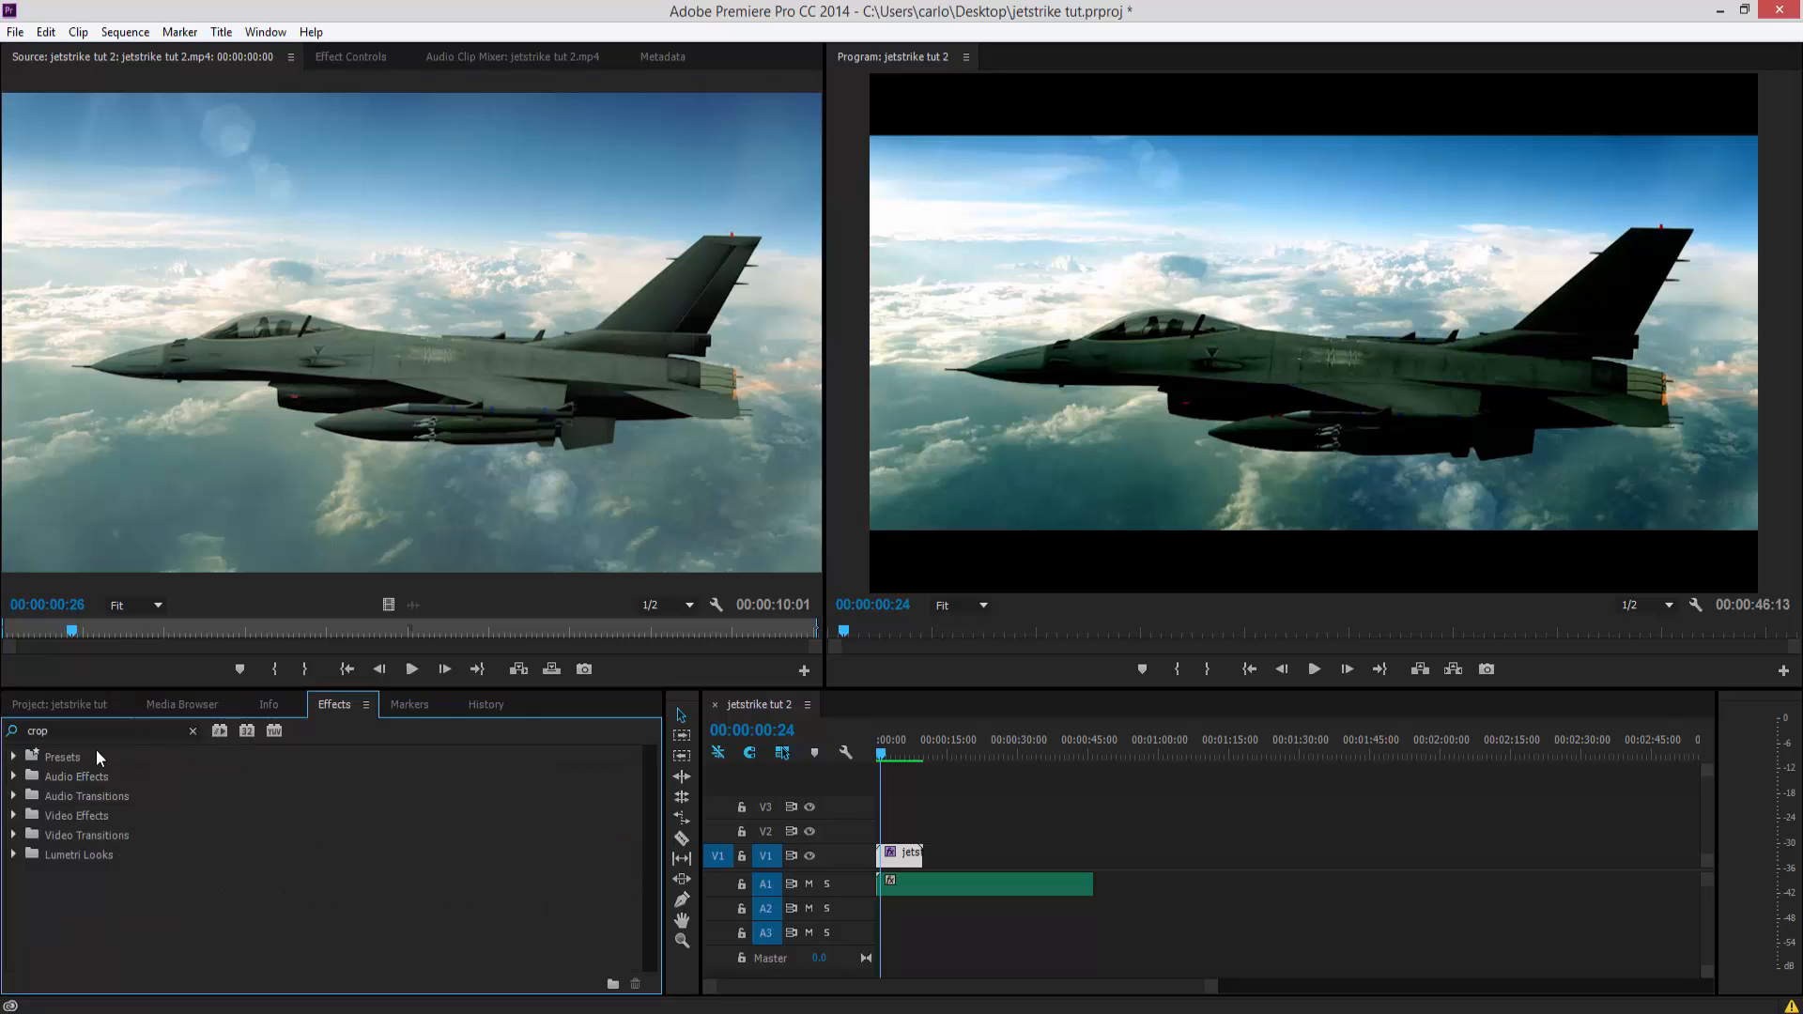
click(14, 756)
scroll(398, 859, up, 5)
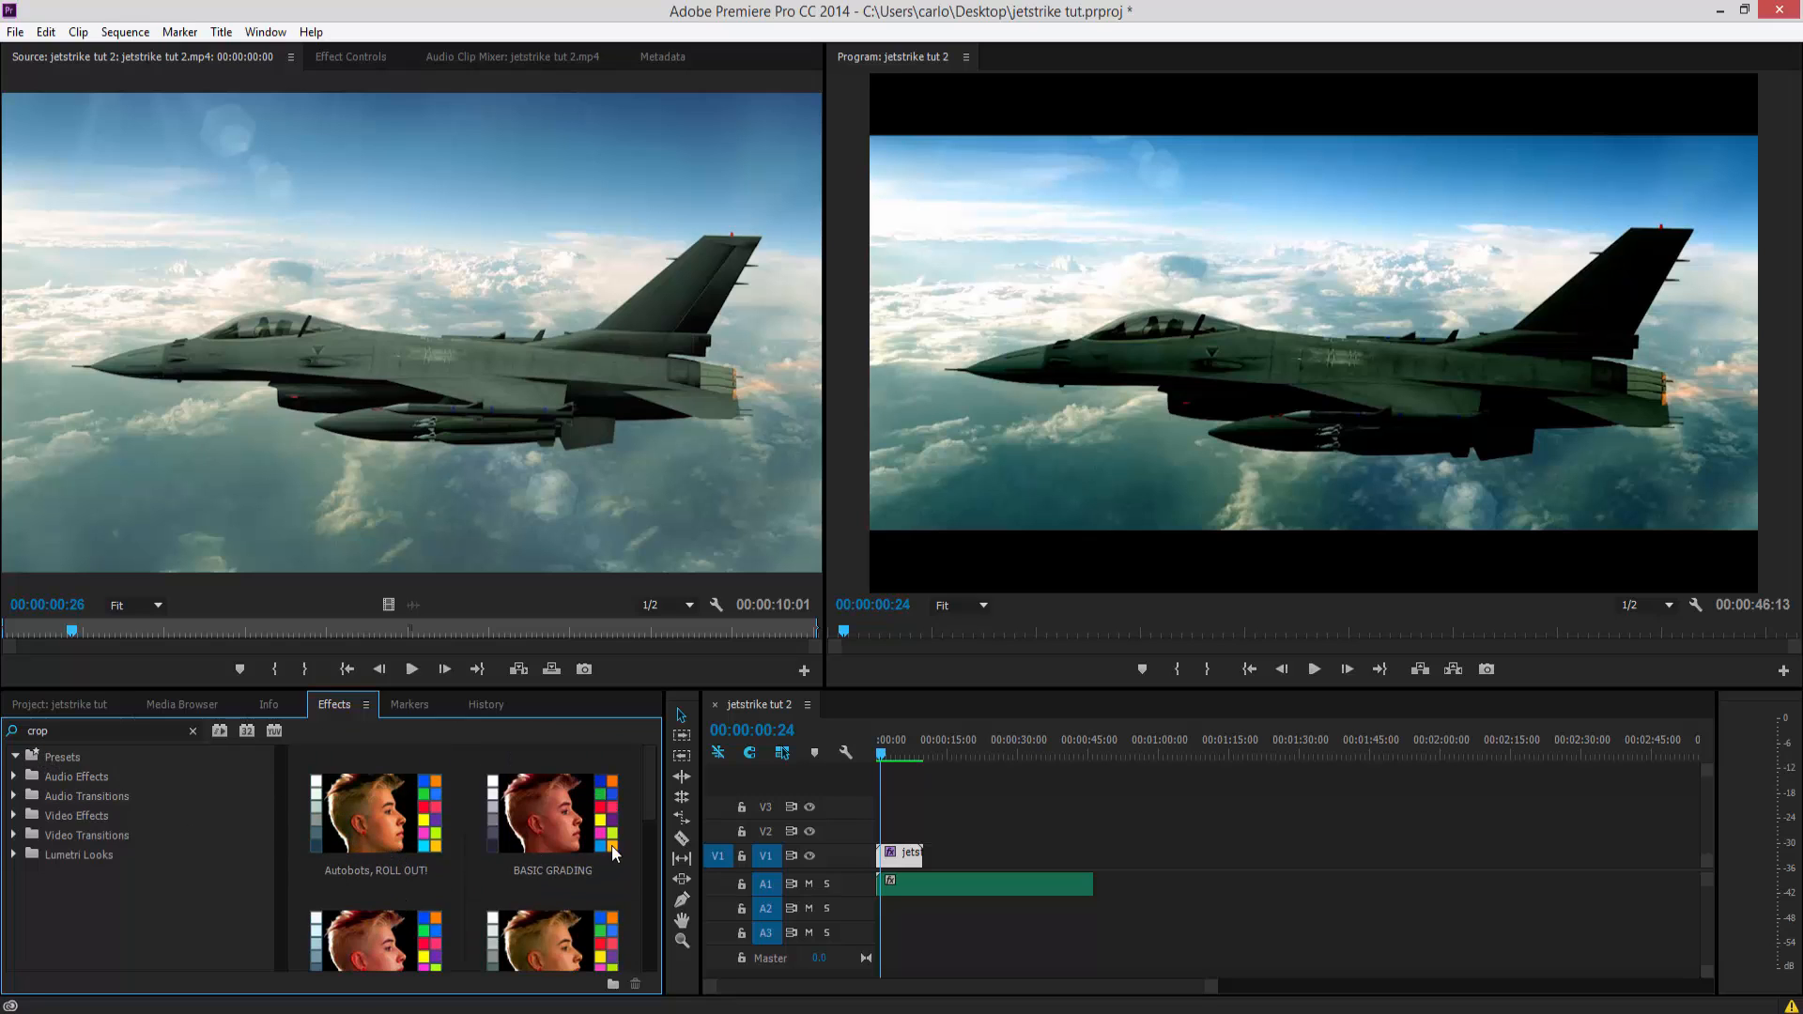
drag(645, 811, 627, 943)
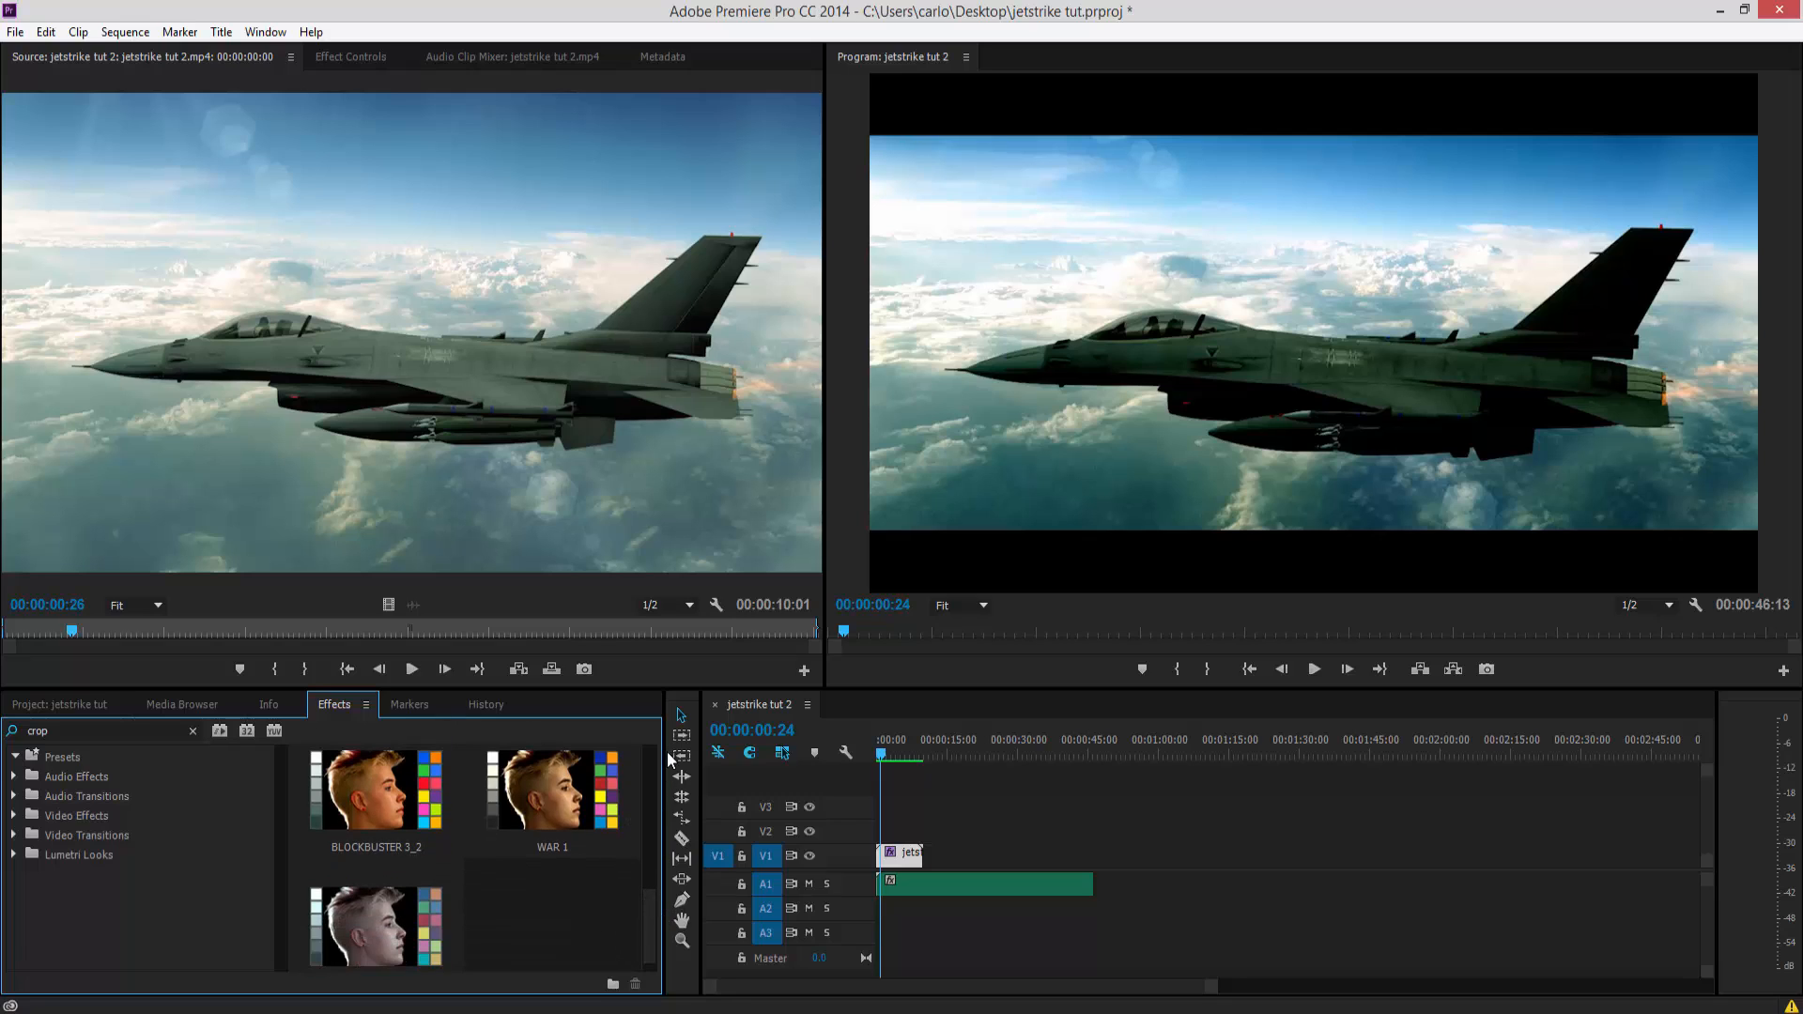
drag(648, 900, 658, 751)
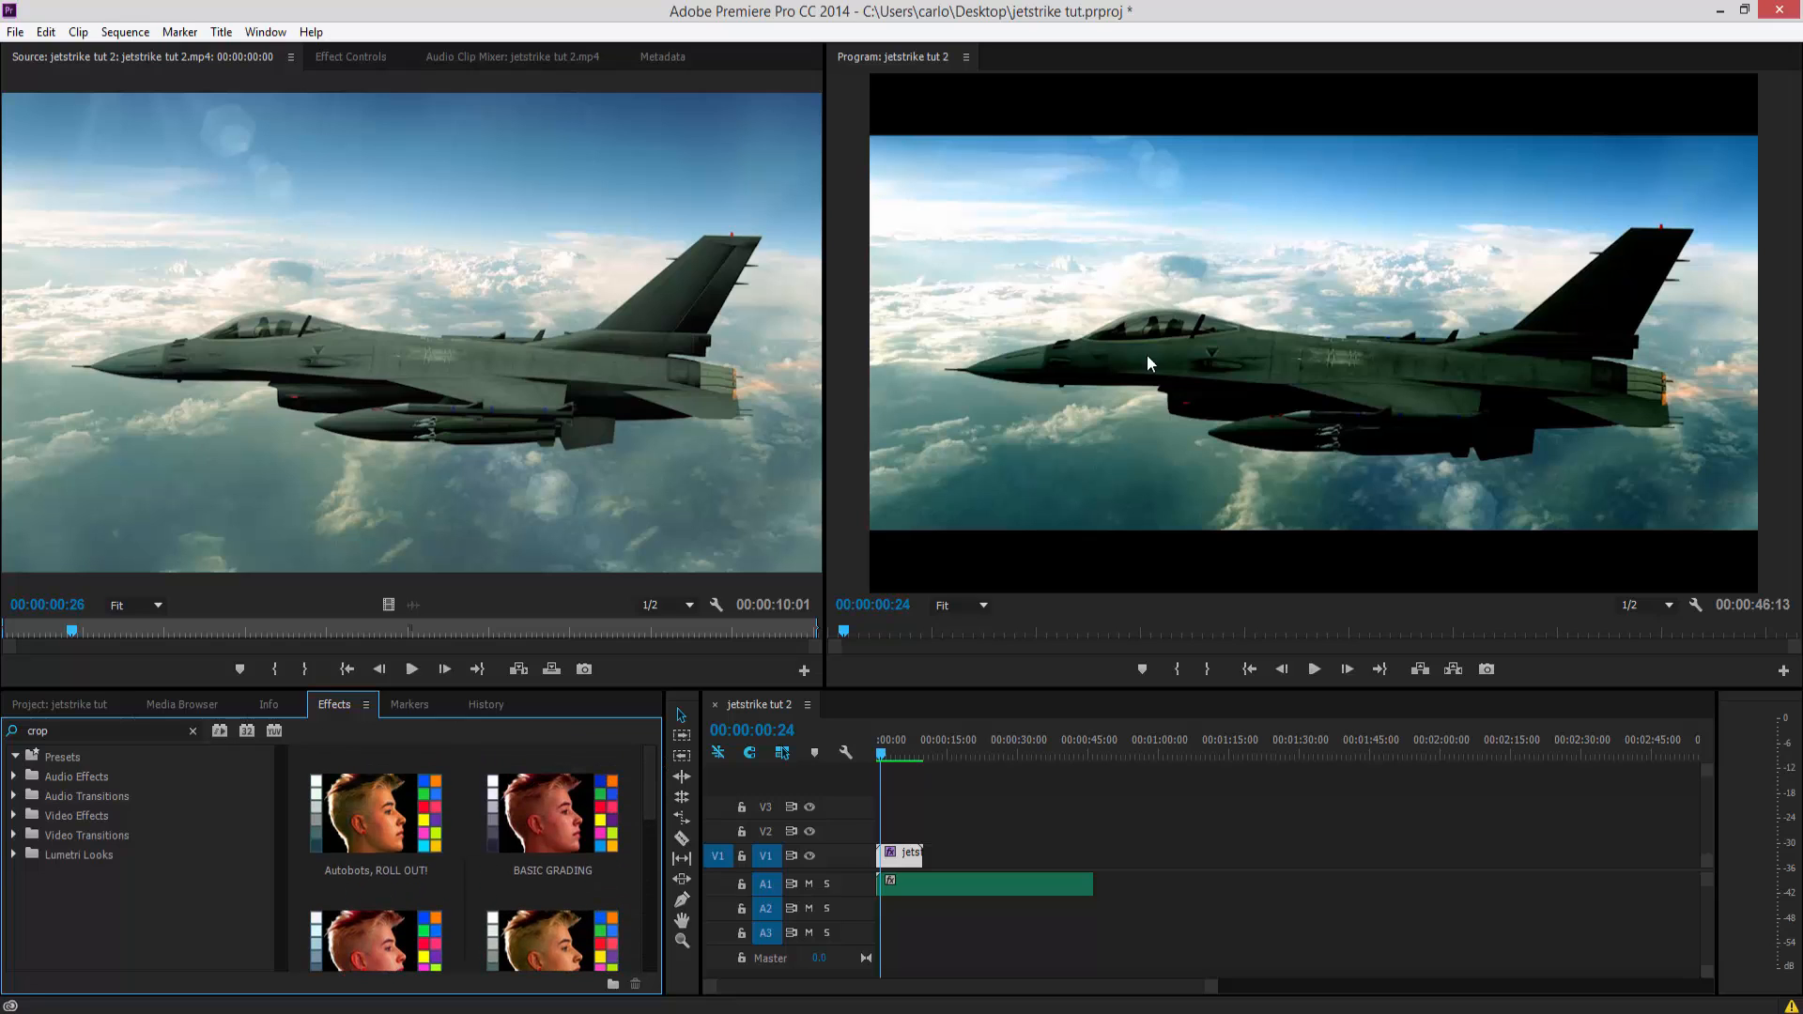
click(81, 707)
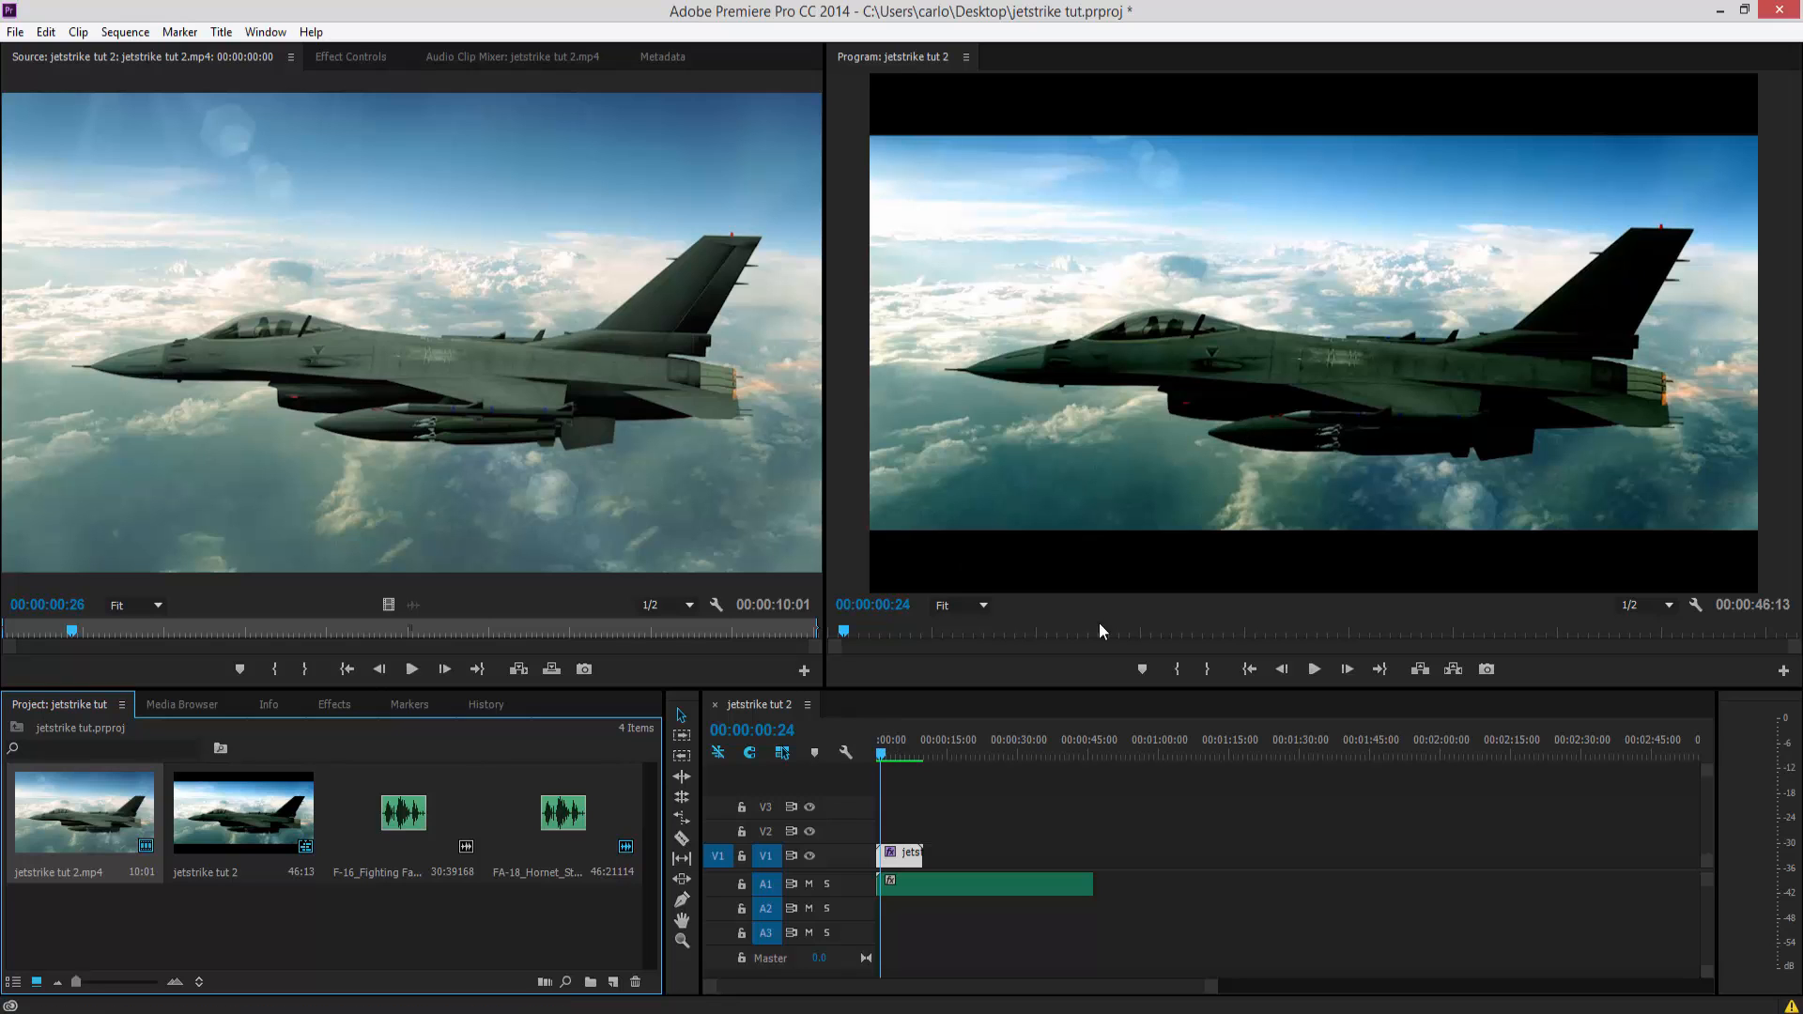
Step: Return the sequence playhead to the start and play the ungraded source clip up to about 5 seconds
mouse_move(890, 754)
mouse_down()
mouse_move(913, 754)
mouse_move(866, 748)
mouse_up()
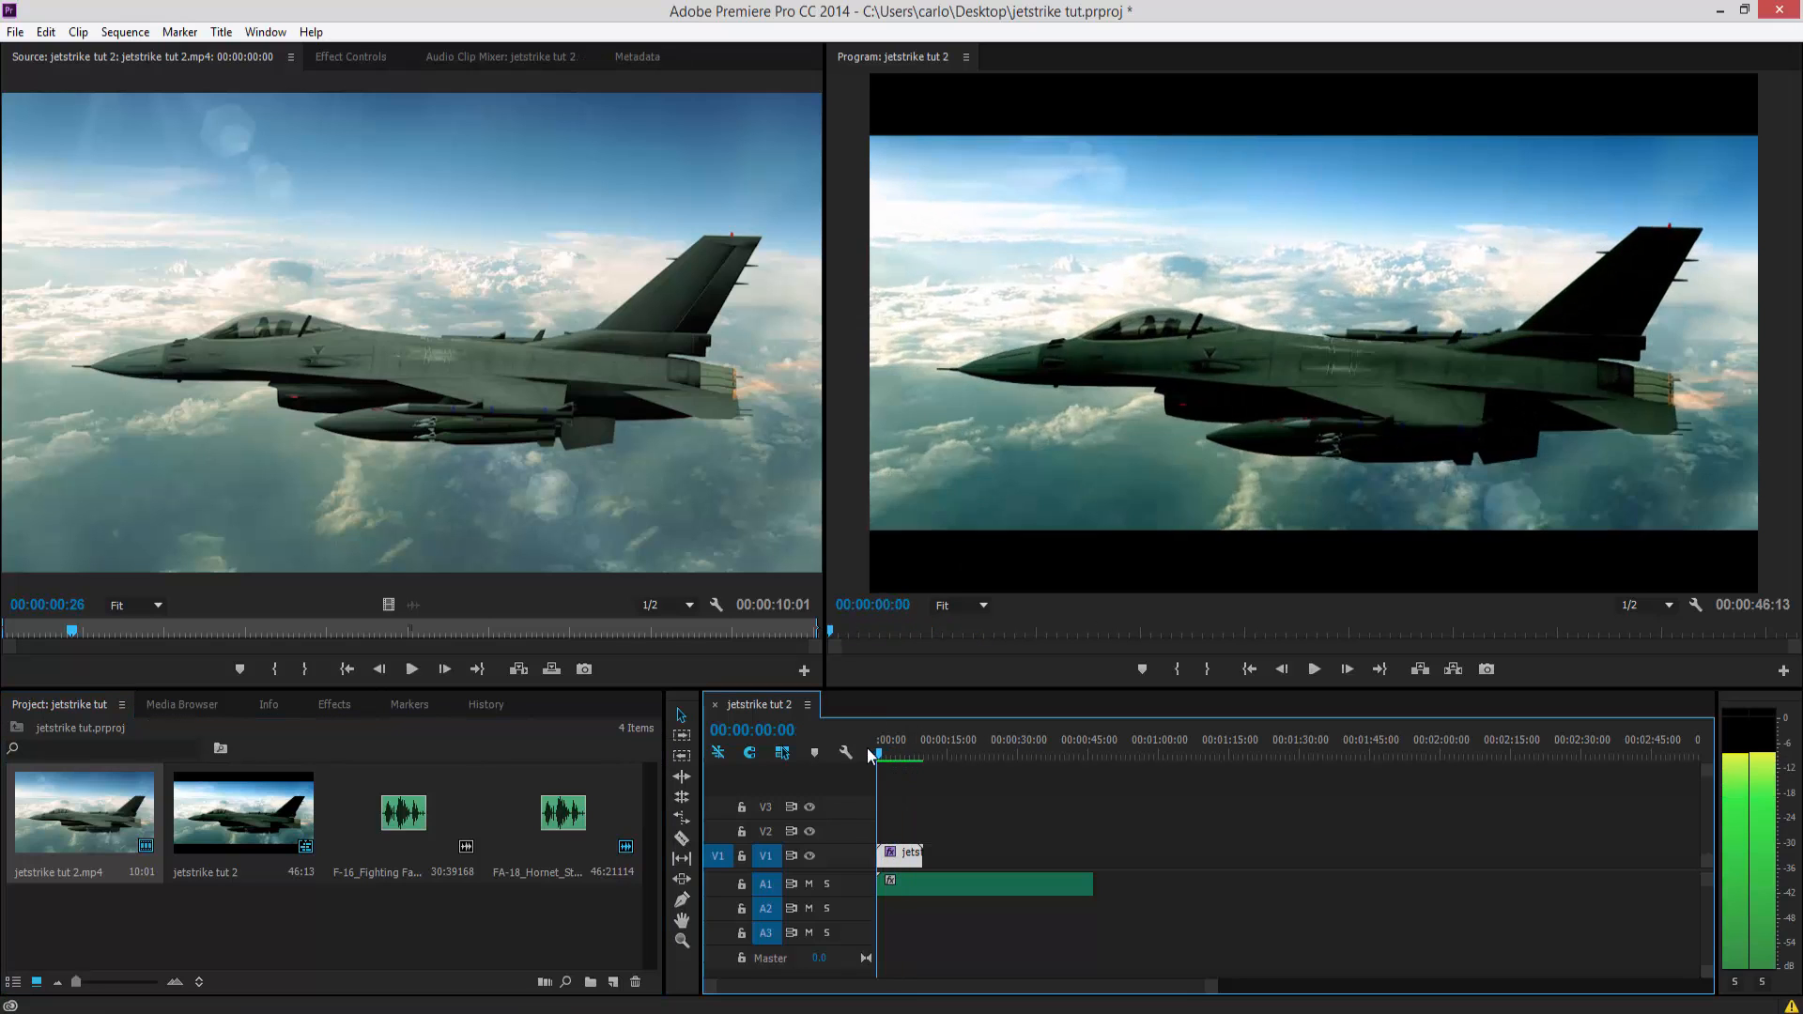
click(410, 673)
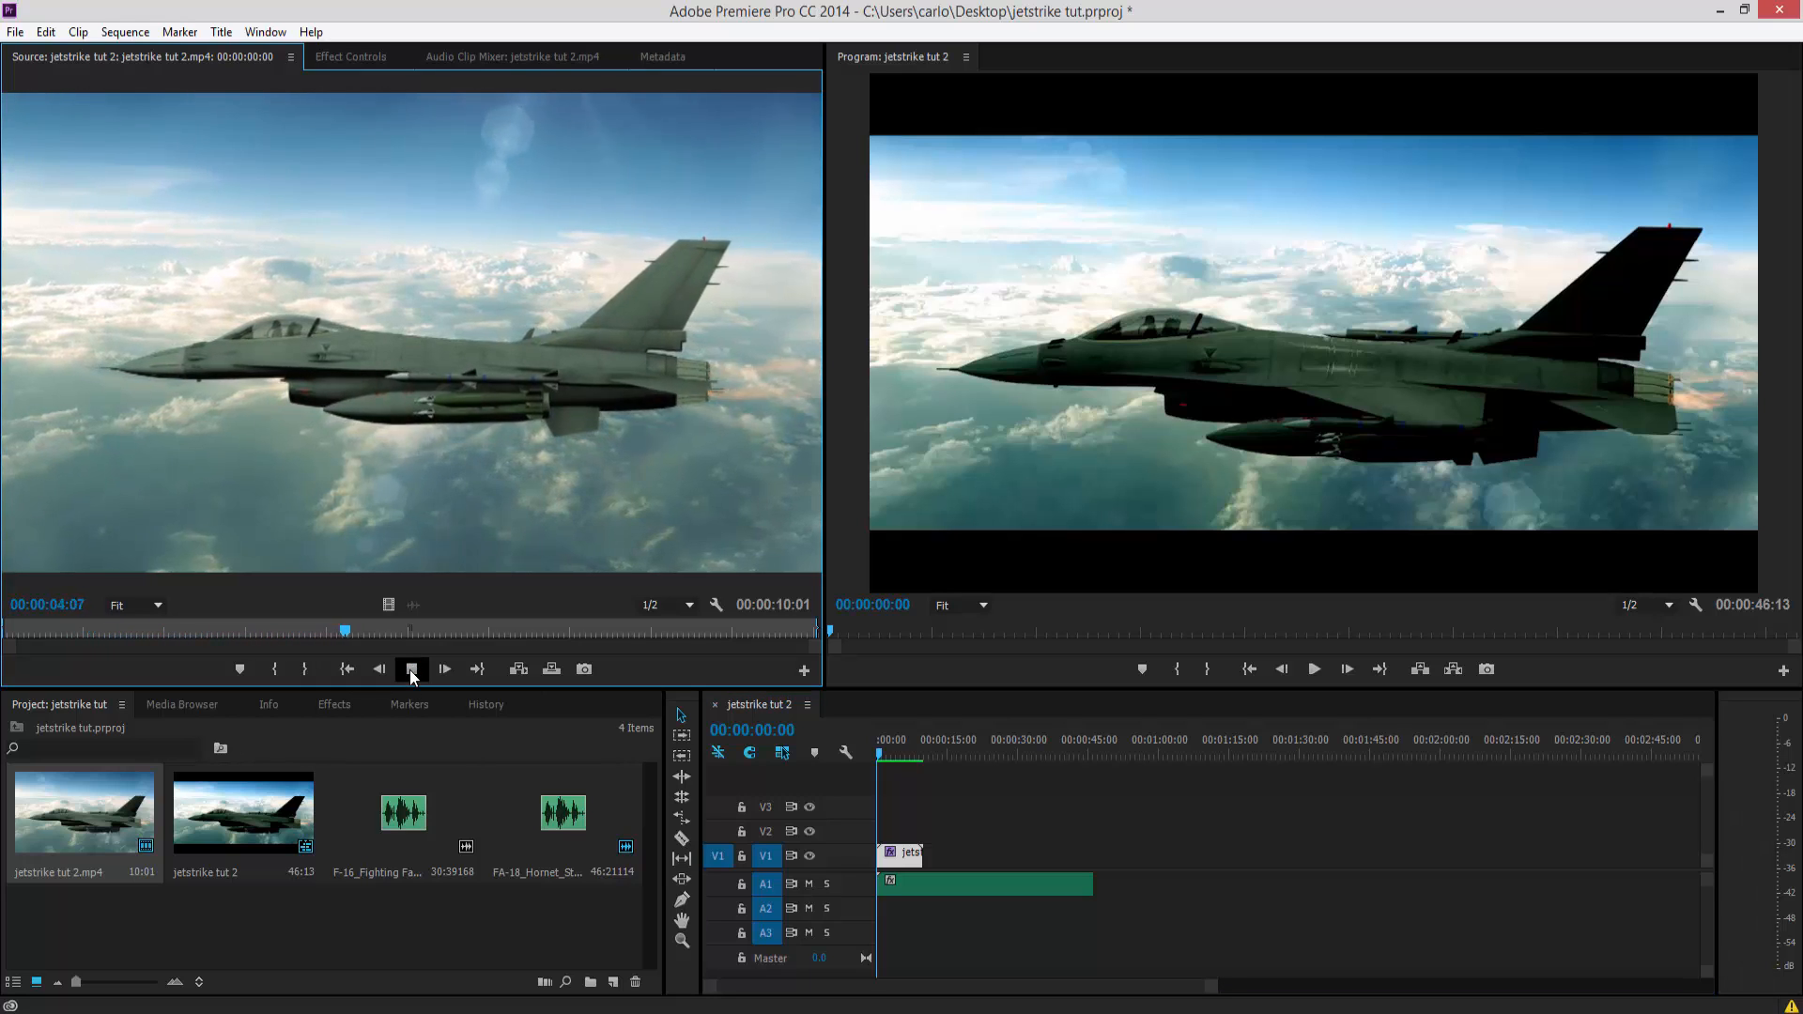
click(412, 668)
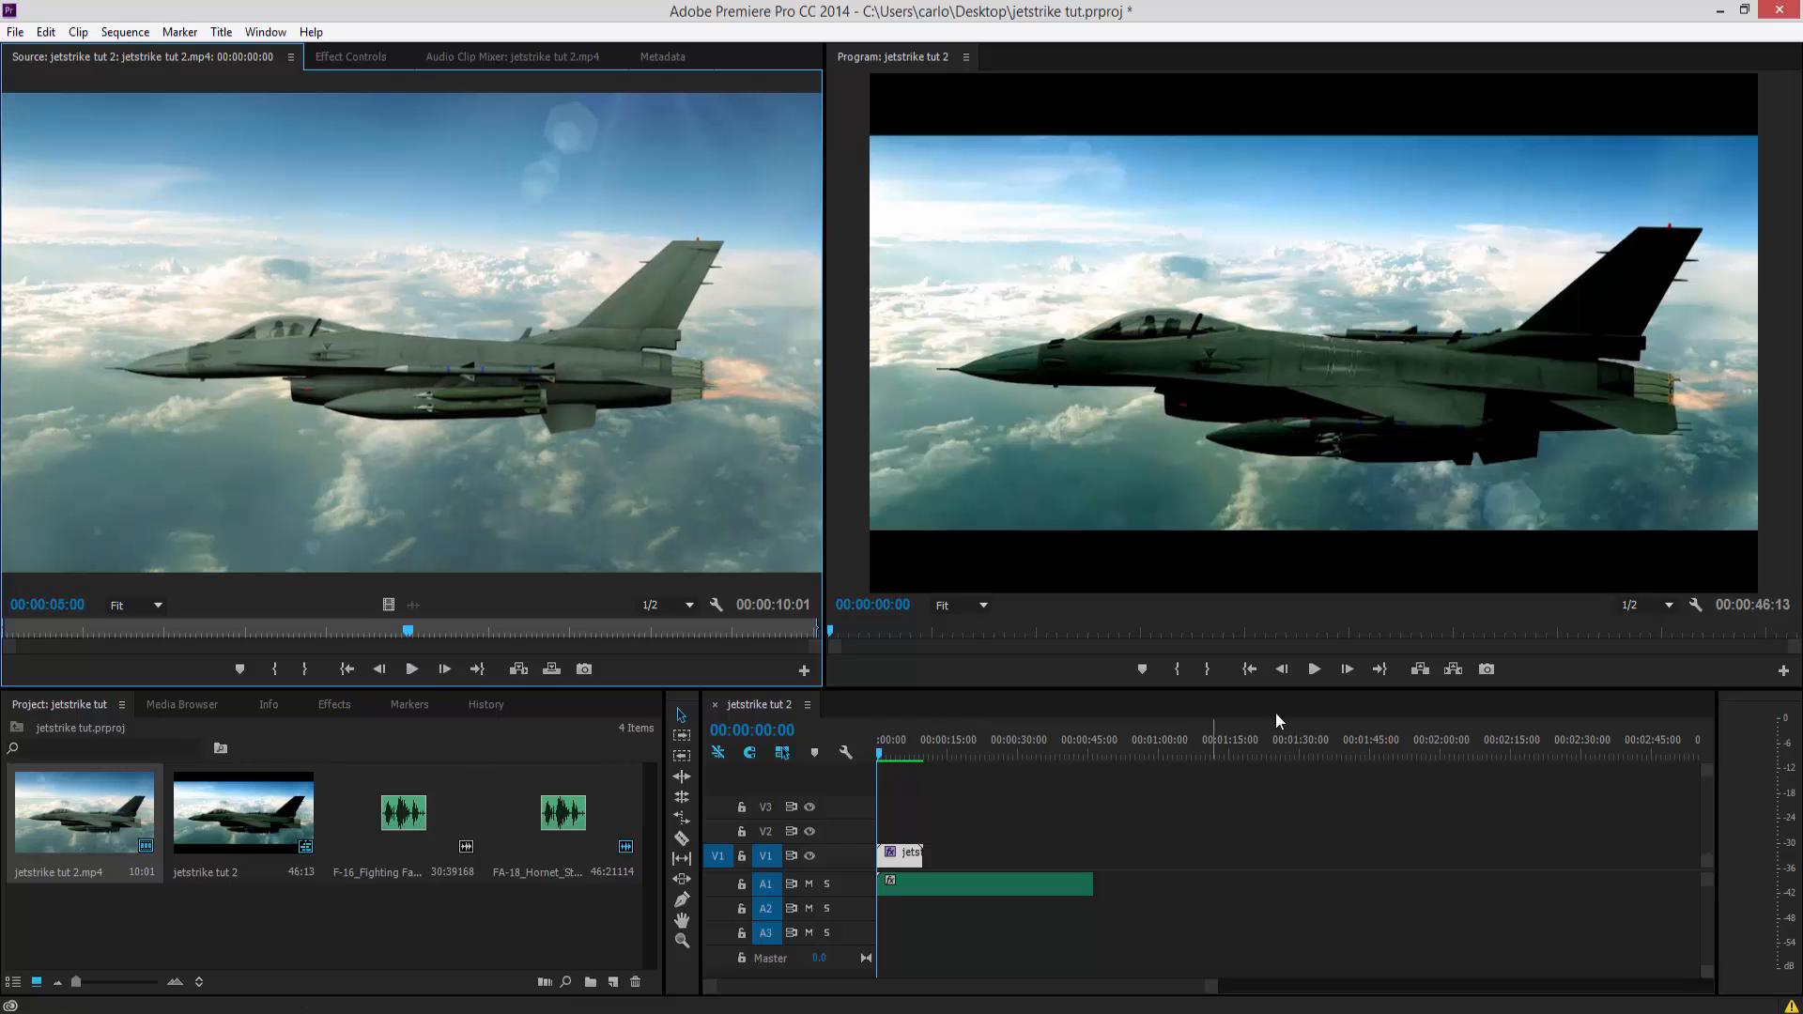
Step: Play the graded sequence past the end of the jet clip and return the playhead to 00:00:00:00
click(1315, 668)
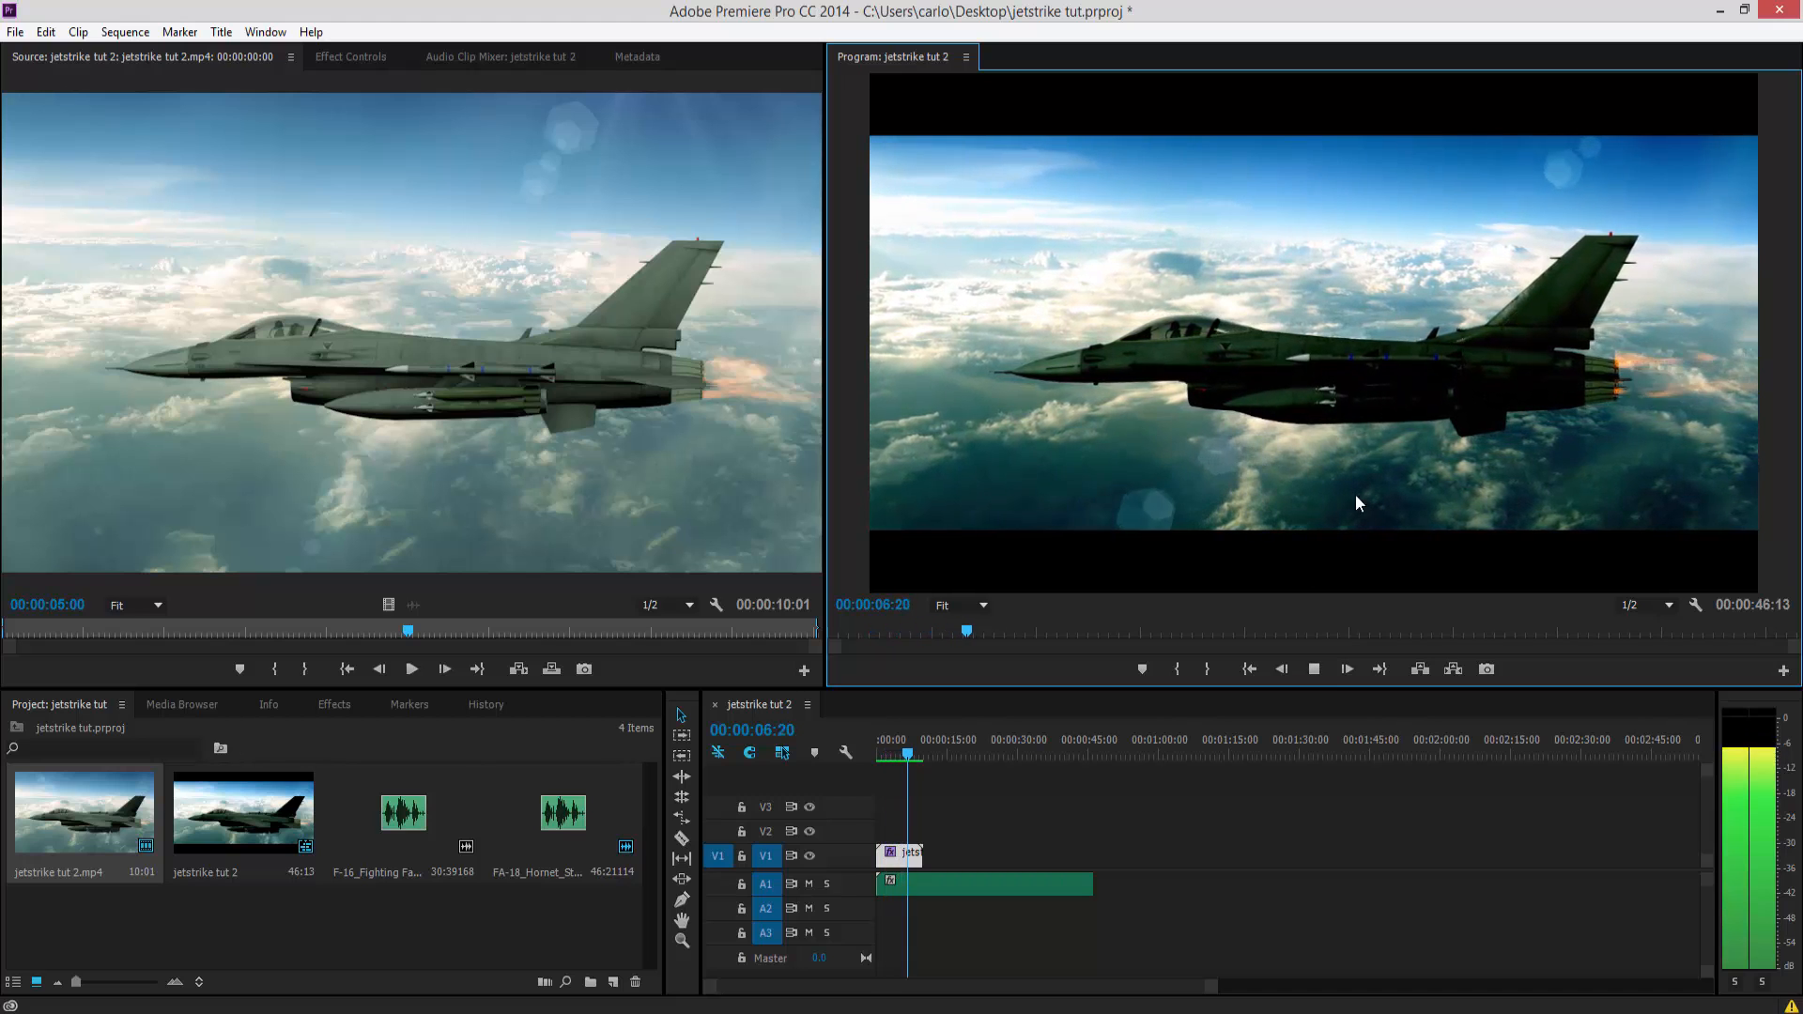
click(1319, 673)
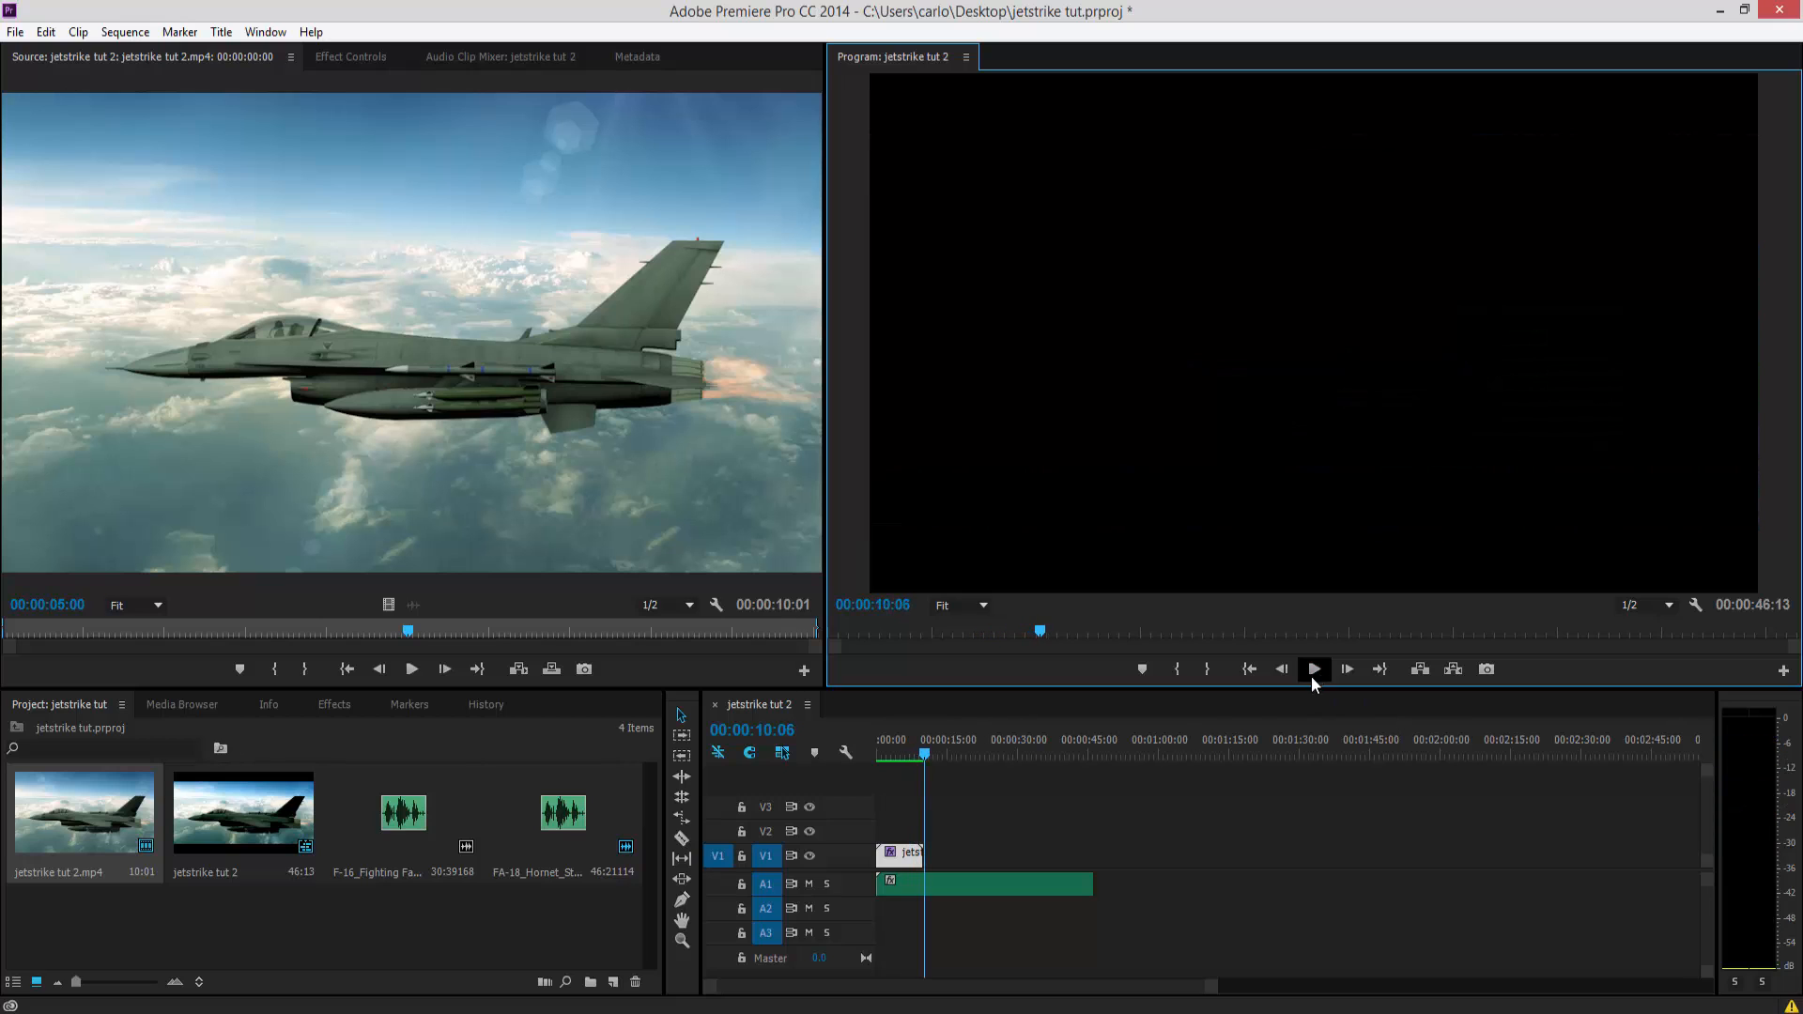
click(916, 756)
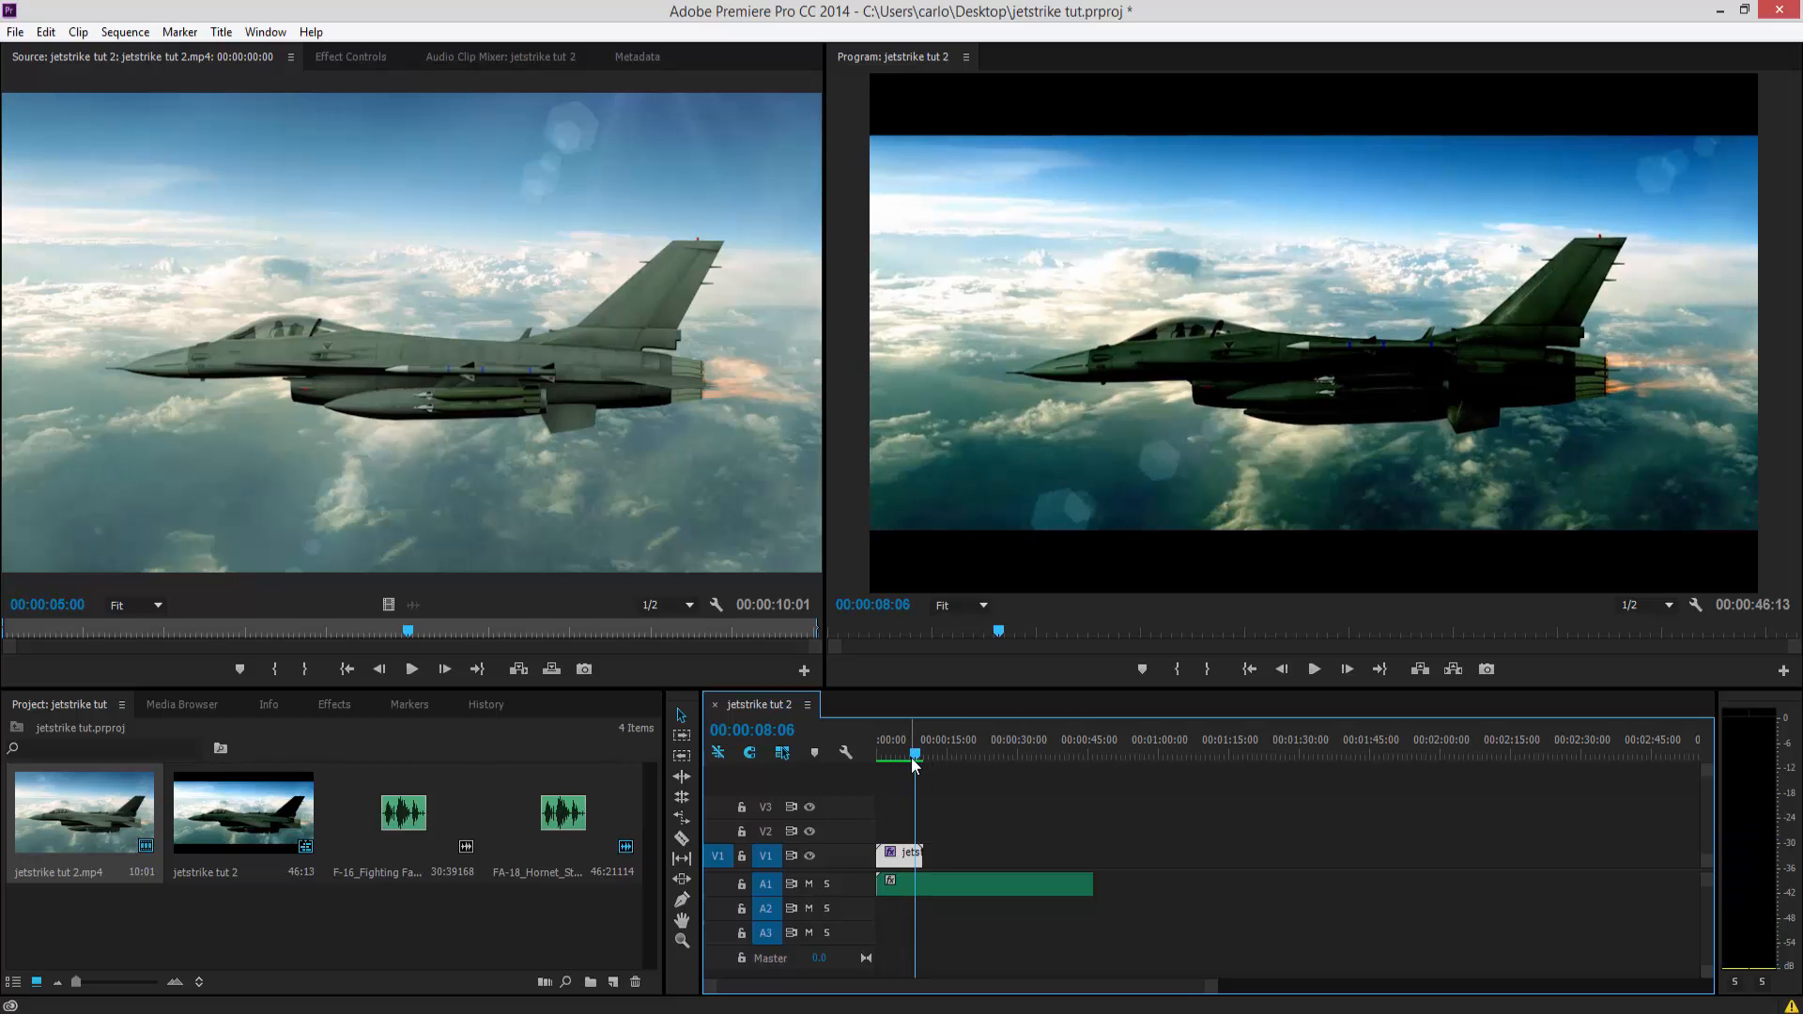
drag(903, 757, 876, 754)
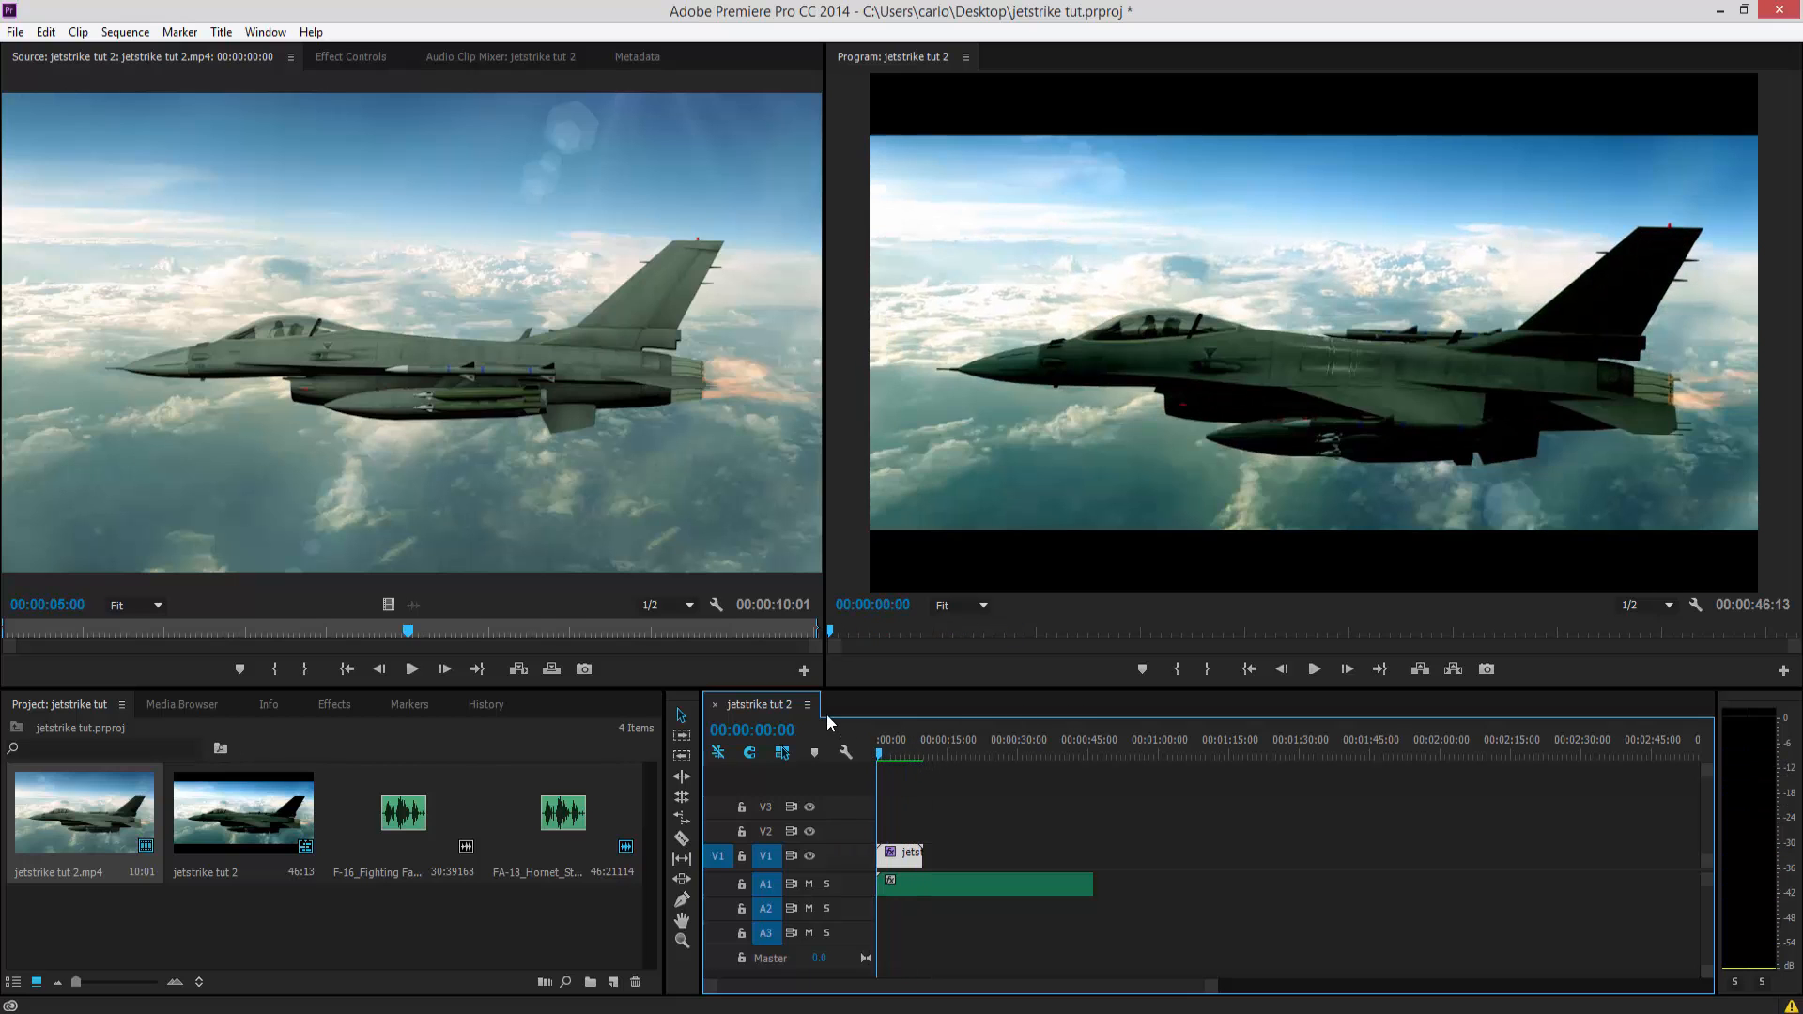